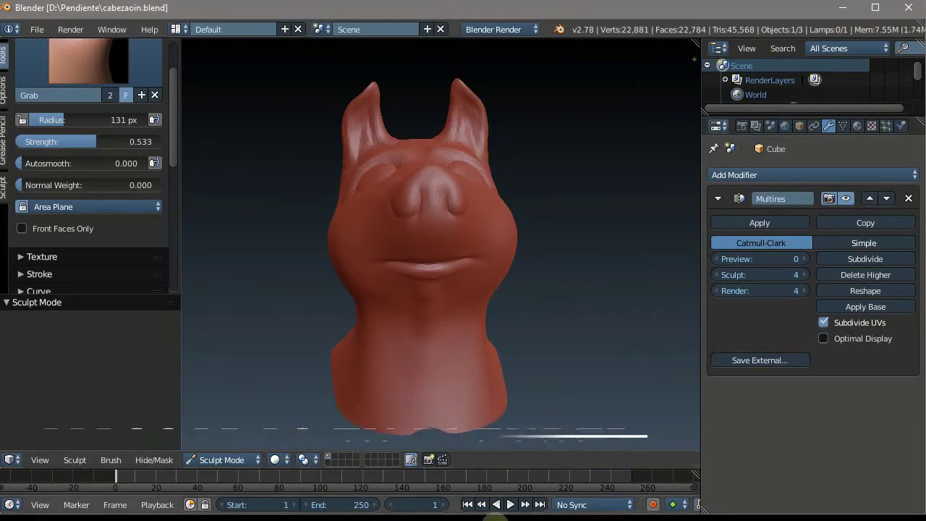
- Select the Mask brush from the sculpt brushes, with the head recentred in view
scroll(490, 225, "up", 4)
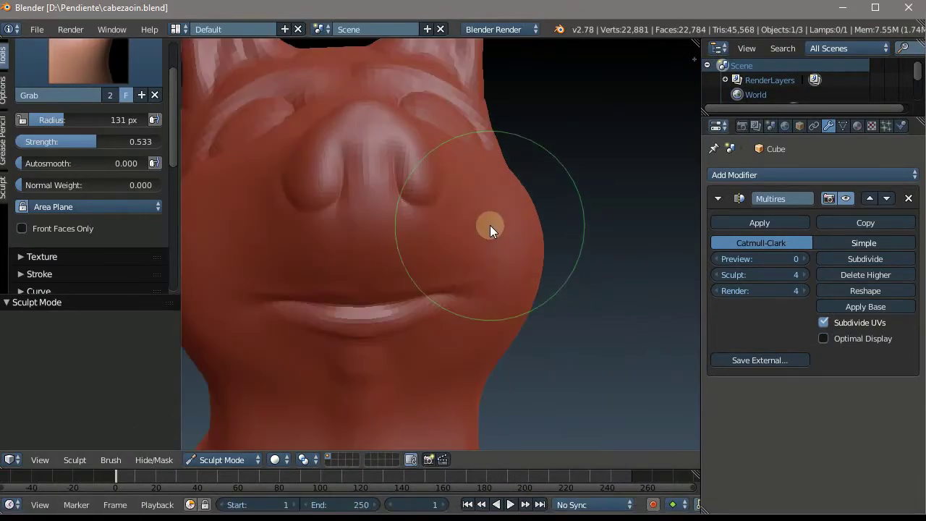
scroll(490, 225, "down", 4)
scroll(350, 171, "up", 2)
mouse_move(570, 213)
middle_mouse_down()
mouse_move(460, 220)
mouse_move(431, 192)
middle_mouse_up()
scroll(66, 141, "up", 3)
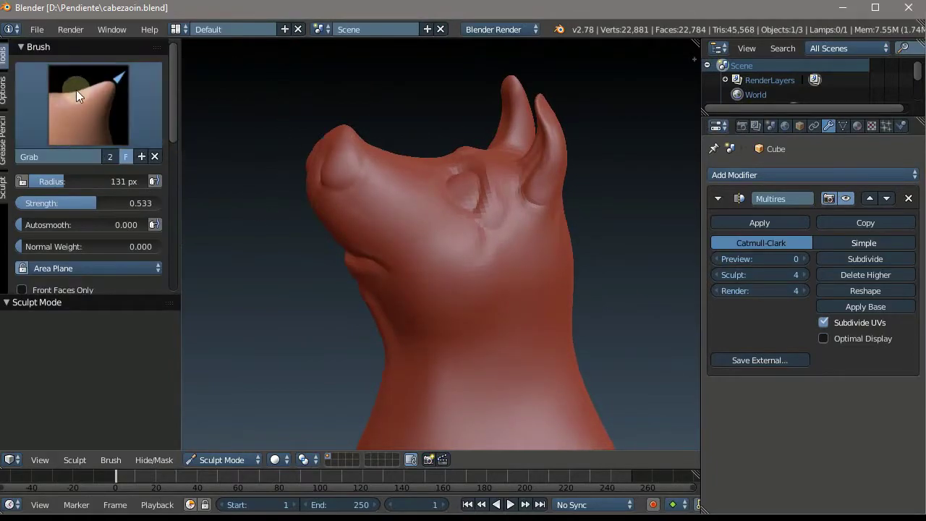
left_click(102, 106)
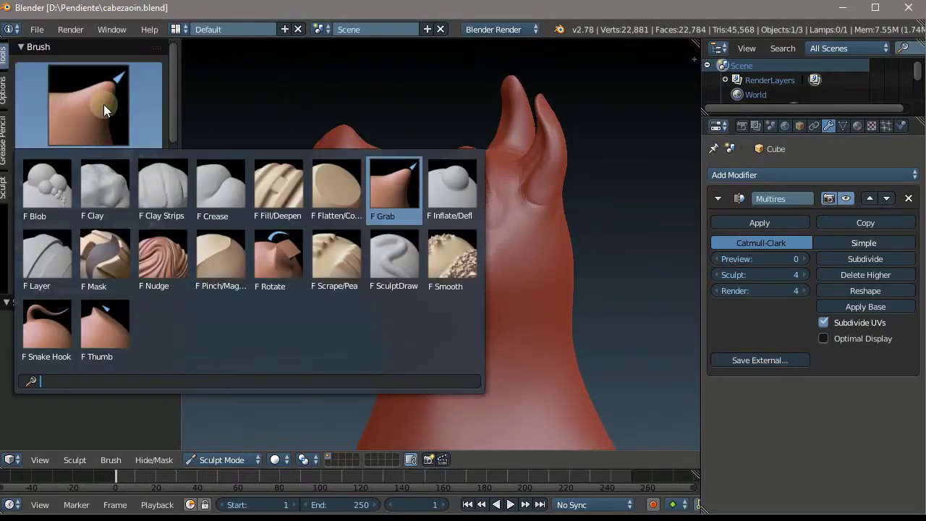
left_click(107, 259)
scroll(540, 287, "down", 3)
middle_click_drag(540, 288, 322, 203, "shift")
scroll(413, 249, "up", 3)
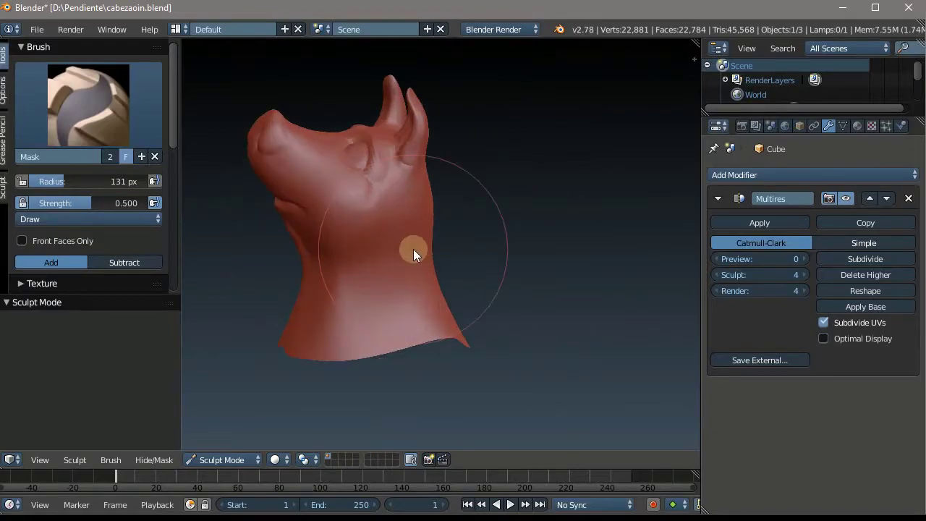
- Set the Mask brush radius to 80 px
key("KP_6")
key("KP_6")
key("KP_6")
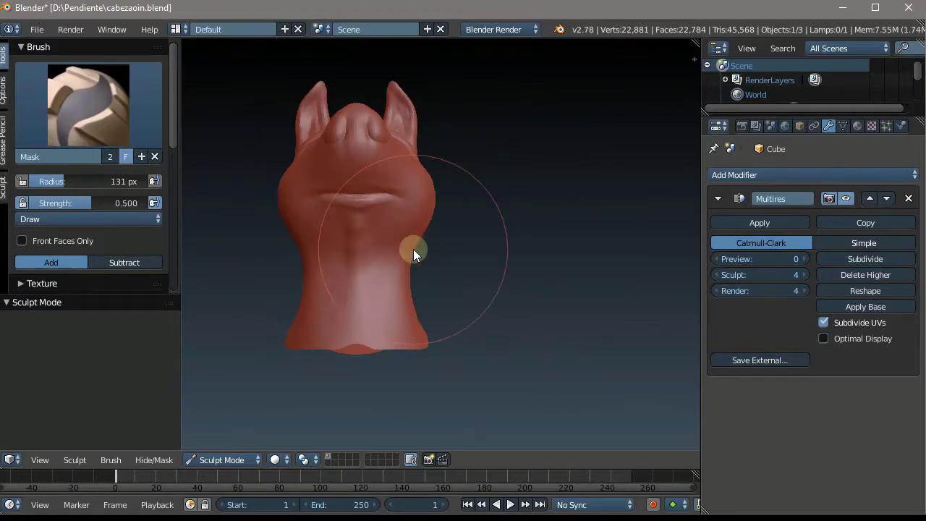
key("KP_4")
key("KP_4")
key("KP_4")
key("KP_8")
key("KP_8")
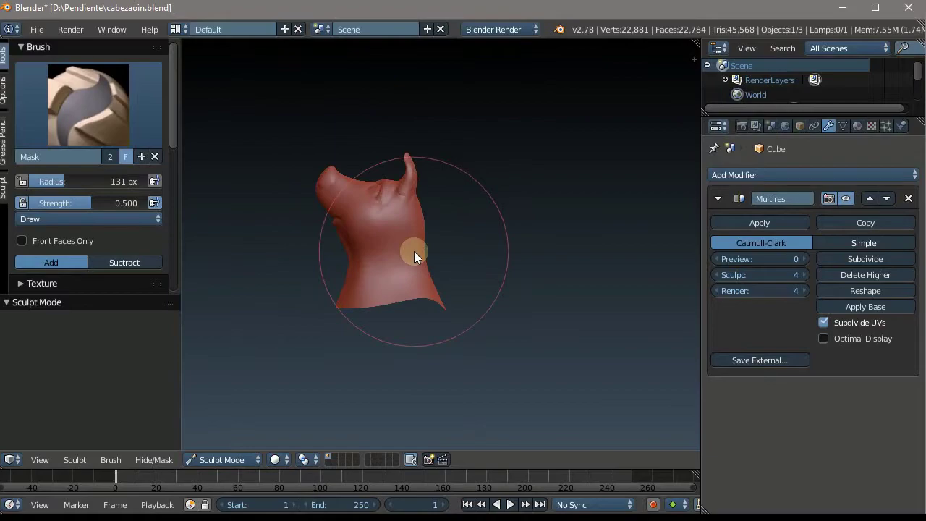
key("KP_2")
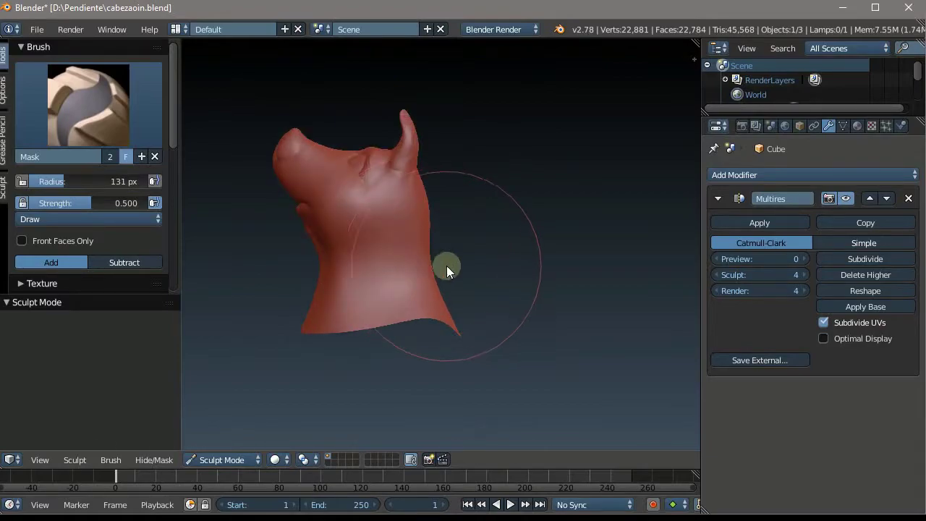
key("f")
left_click(410, 275)
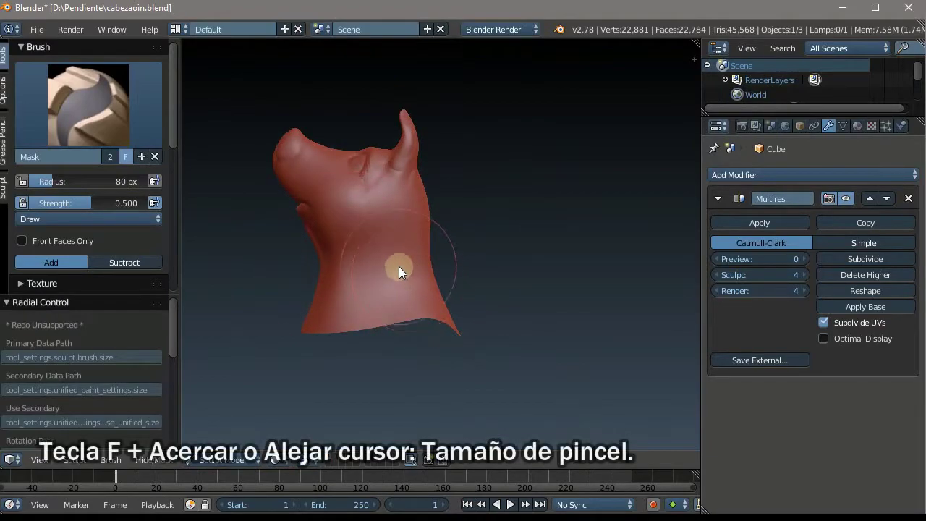
scroll(409, 272, "down", 2)
scroll(359, 261, "up", 4)
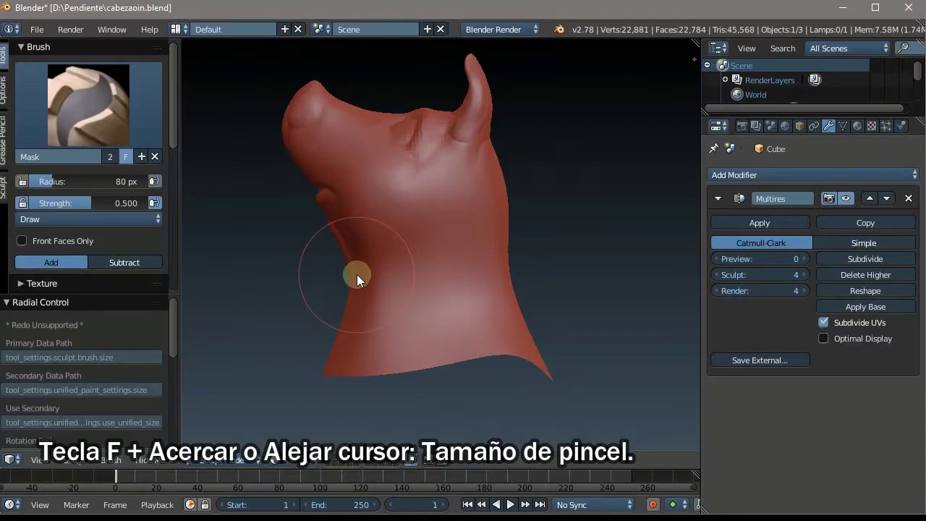
- Box-mask the lower neck below the jaw
key("h")
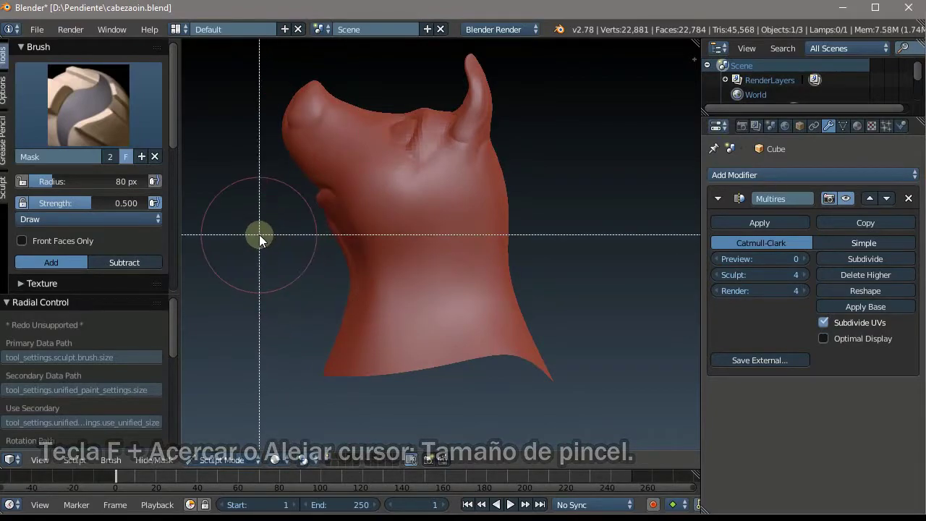
mouse_move(259, 234)
left_mouse_down()
mouse_move(649, 452)
mouse_move(617, 436)
left_mouse_up()
scroll(417, 241, "down", 4)
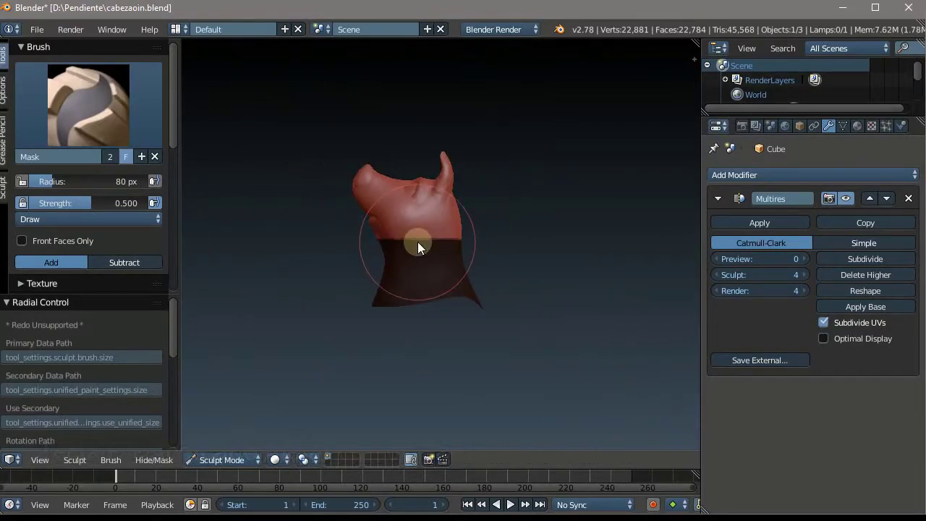
scroll(412, 192, "up", 5)
mouse_move(413, 192)
middle_mouse_down()
mouse_move(546, 214)
mouse_move(456, 206)
mouse_move(482, 211)
mouse_move(422, 174)
mouse_move(402, 191)
mouse_move(482, 262)
middle_mouse_up()
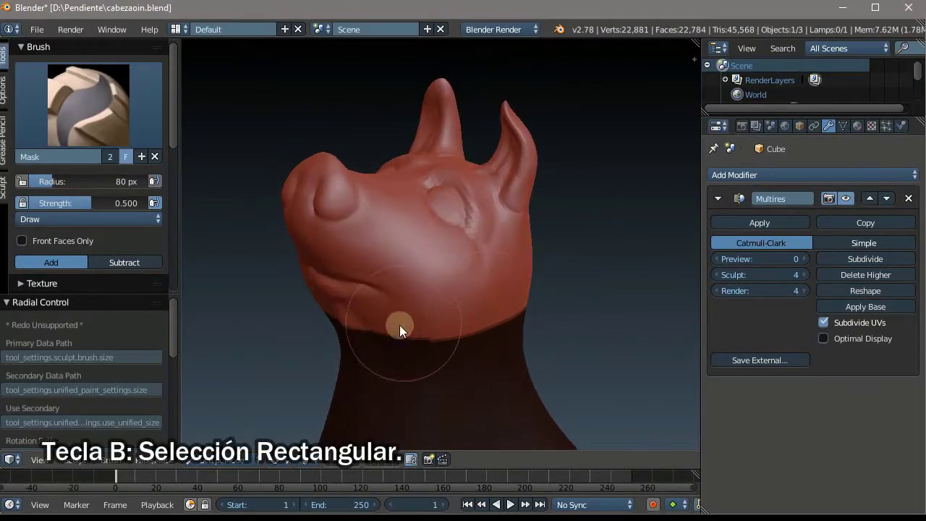
scroll(492, 304, "down", 2)
scroll(492, 304, "up", 3)
mouse_move(526, 316)
middle_mouse_down()
mouse_move(388, 280)
mouse_move(581, 280)
mouse_move(516, 282)
middle_mouse_up()
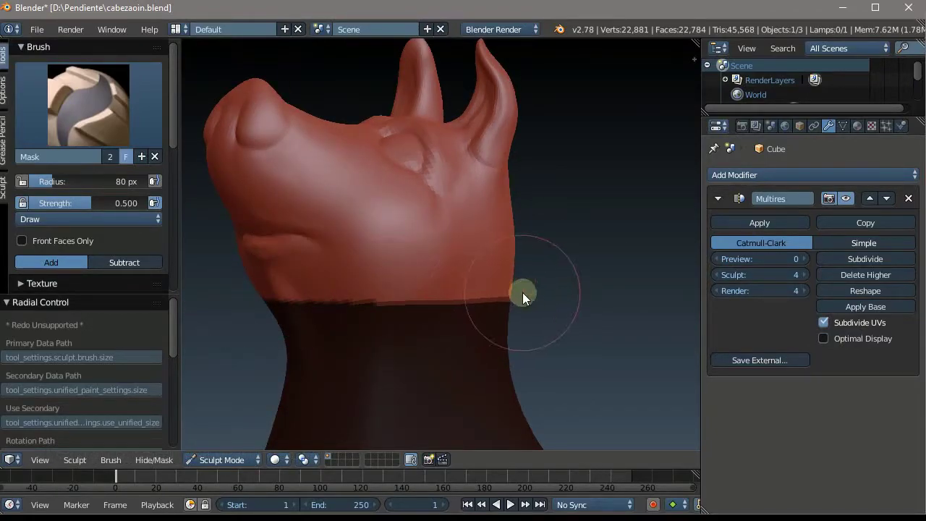
left_click(95, 121)
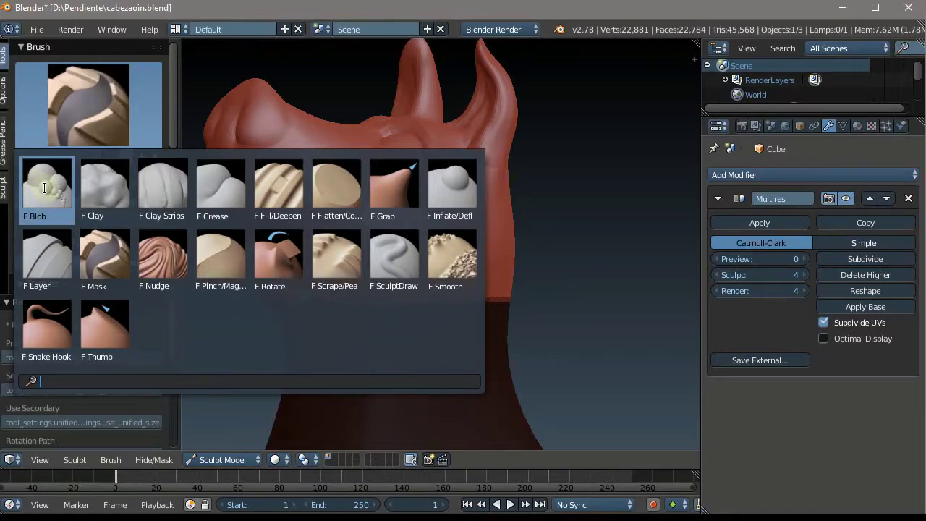
- Switch to the Clay brush and build clay around the head above the neck mask
left_click(115, 194)
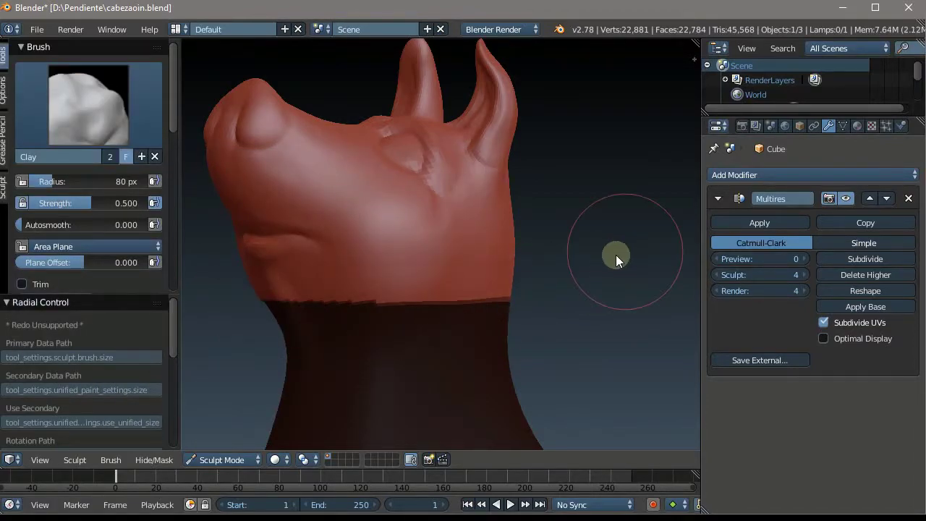
mouse_move(616, 255)
middle_mouse_down()
mouse_move(418, 264)
mouse_move(499, 337)
middle_mouse_up()
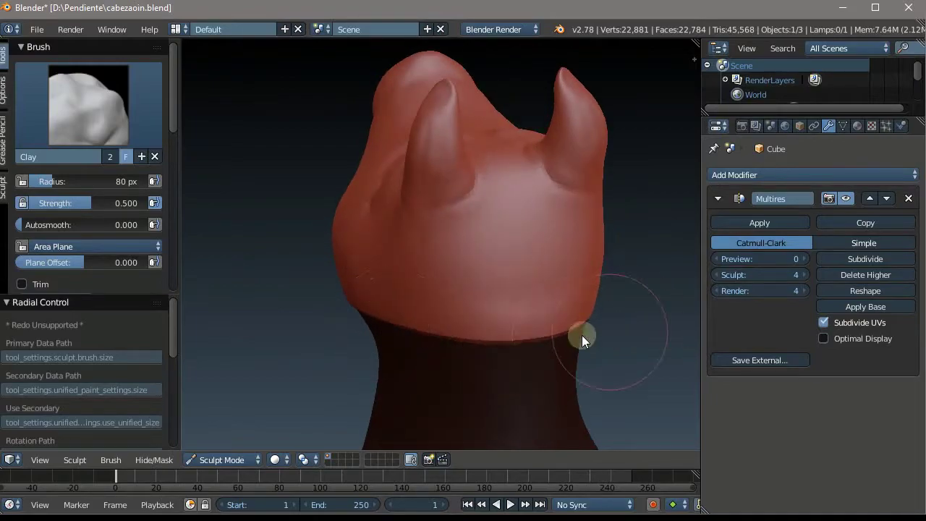
mouse_move(612, 332)
middle_mouse_down()
mouse_move(453, 318)
mouse_move(314, 253)
middle_mouse_up()
scroll(314, 253, "down", 4)
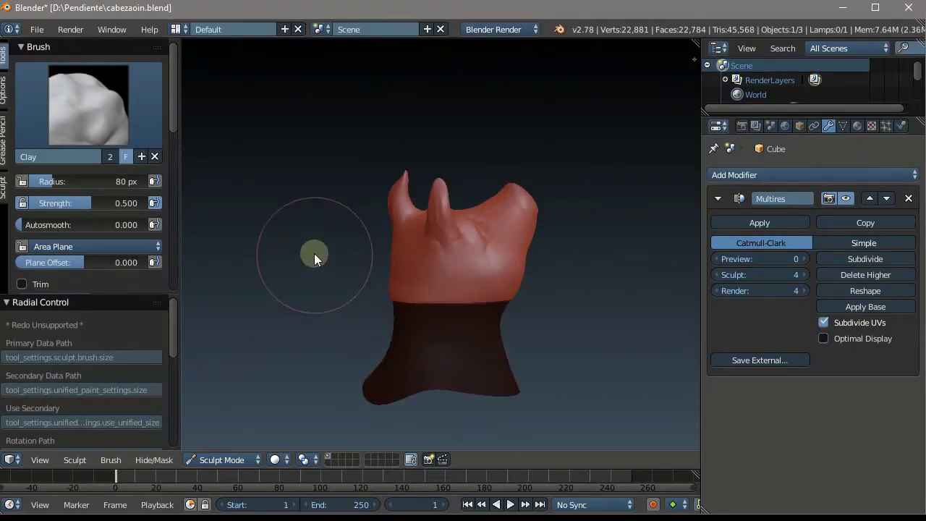
scroll(452, 280, "up", 5)
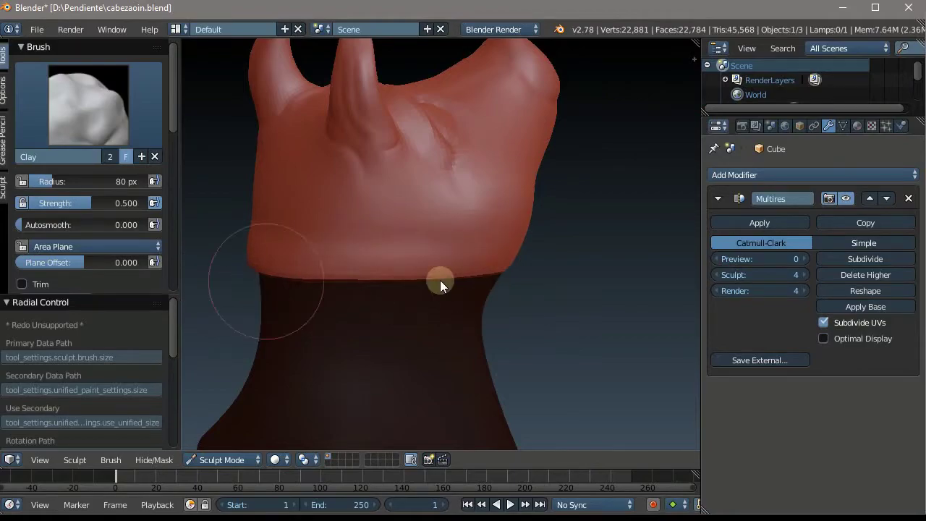
mouse_move(589, 277)
middle_mouse_down()
mouse_move(496, 262)
mouse_move(516, 265)
middle_mouse_up()
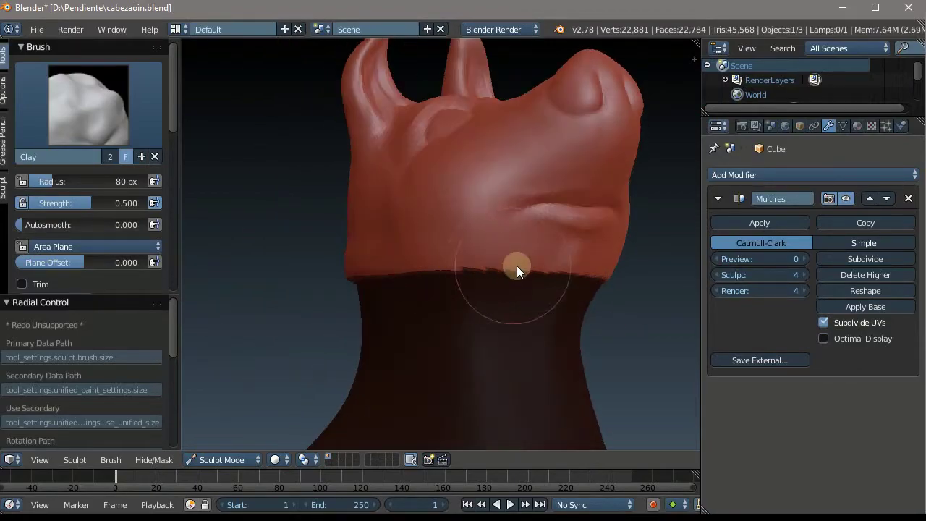
mouse_move(563, 292)
middle_mouse_down()
mouse_move(553, 191)
mouse_move(628, 191)
mouse_move(691, 214)
mouse_move(245, 243)
mouse_move(68, 188)
mouse_move(289, 206)
mouse_move(303, 252)
mouse_move(284, 252)
middle_mouse_up()
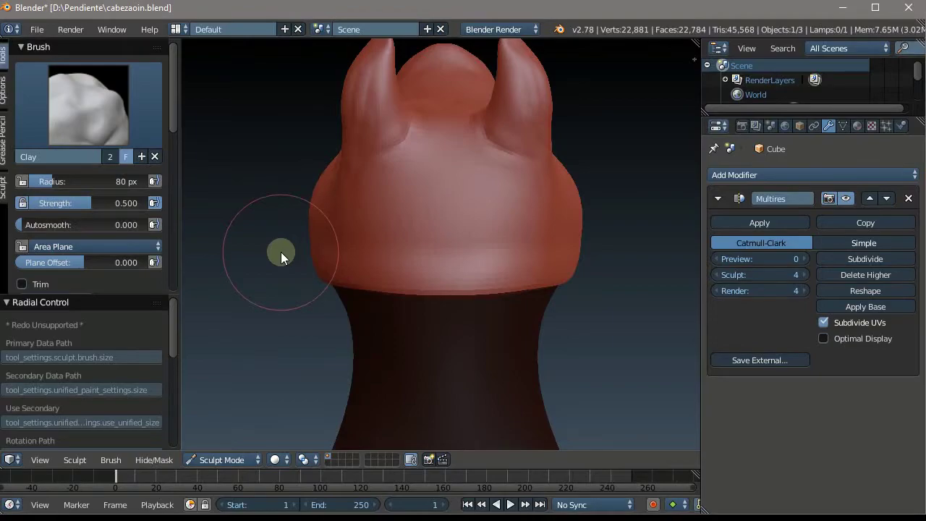
- Clear the neck mask with Alt+M, exposing a ridge at the neckline
key("alt+m")
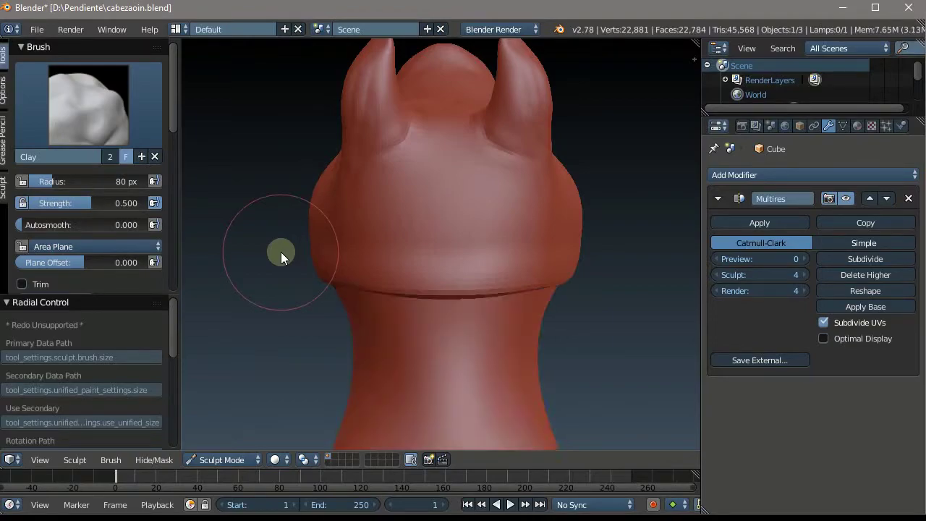
scroll(280, 252, "down", 3)
scroll(335, 236, "up", 3)
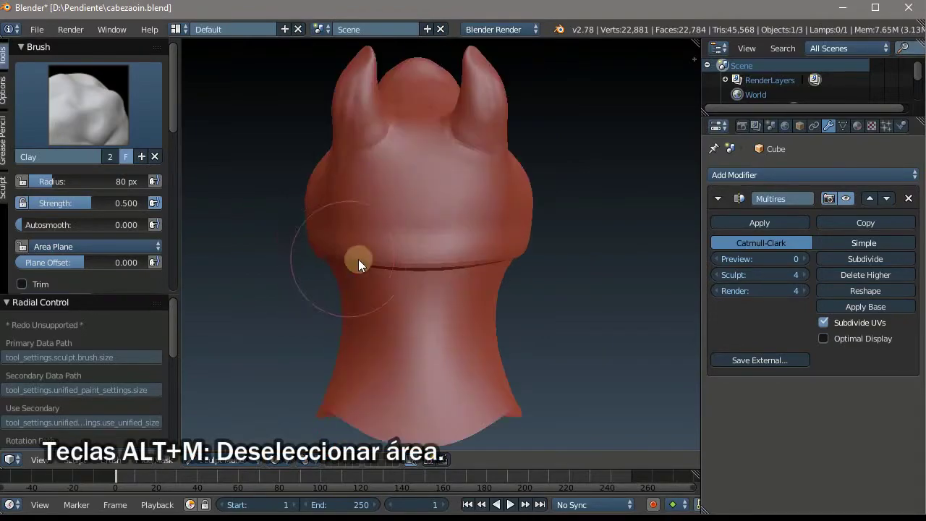
mouse_move(358, 259)
middle_mouse_down()
mouse_move(502, 207)
mouse_move(622, 204)
mouse_move(88, 205)
middle_mouse_up()
scroll(56, 190, "down", 4)
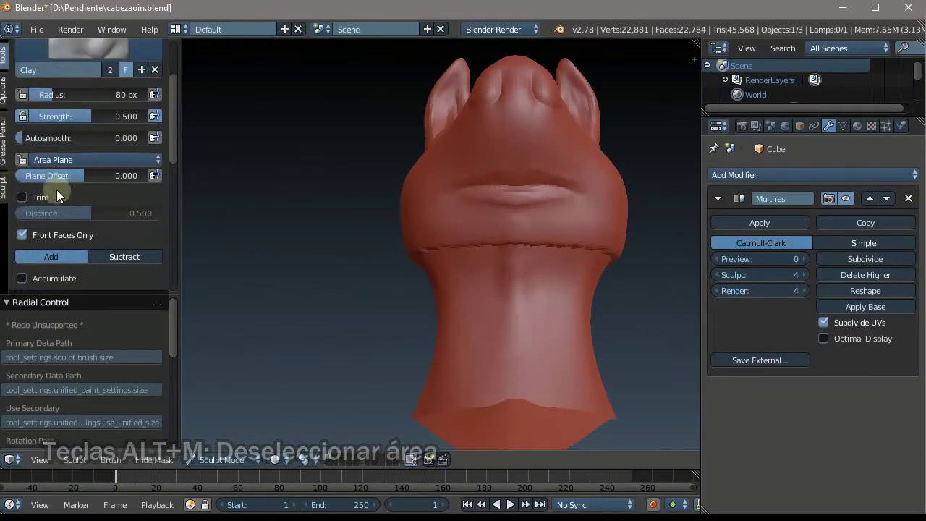
scroll(298, 225, "down", 2)
scroll(299, 226, "up", 3)
scroll(59, 178, "up", 5)
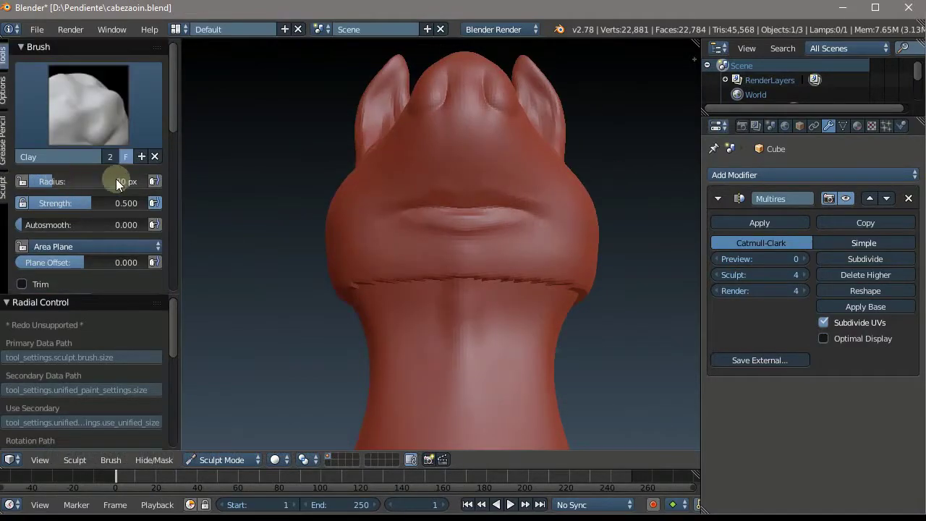
scroll(265, 214, "down", 2)
scroll(264, 214, "up", 2)
- Inspect the neck ridge from the side and from below
mouse_move(363, 197)
middle_mouse_down()
mouse_move(369, 279)
mouse_move(228, 211)
middle_mouse_up()
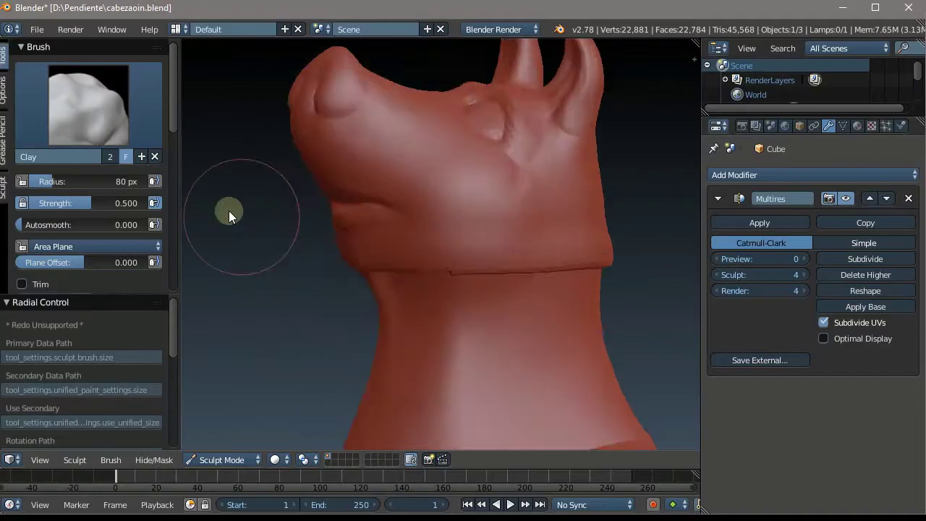
scroll(229, 210, "up", 3)
mouse_move(677, 223)
middle_mouse_down()
mouse_move(534, 229)
mouse_move(619, 239)
middle_mouse_up()
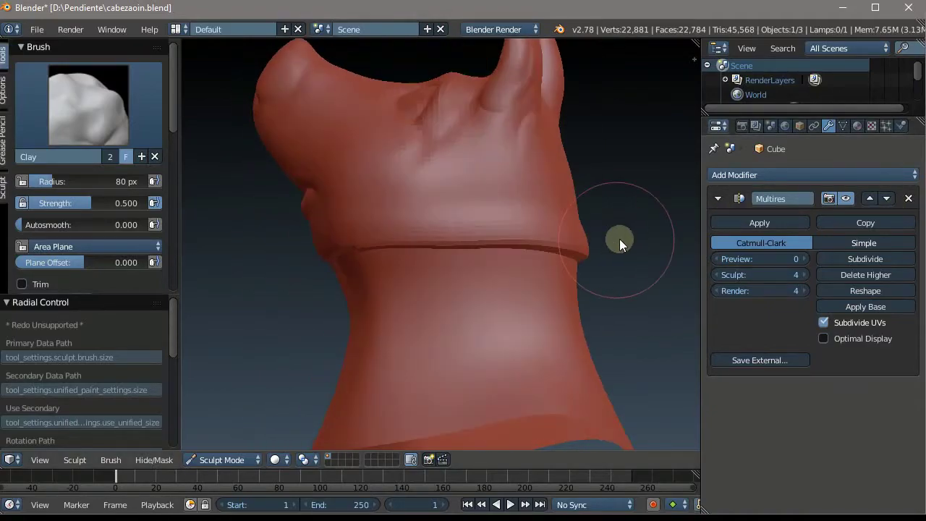
scroll(554, 171, "down", 4)
scroll(554, 171, "up", 3)
scroll(396, 188, "up", 2)
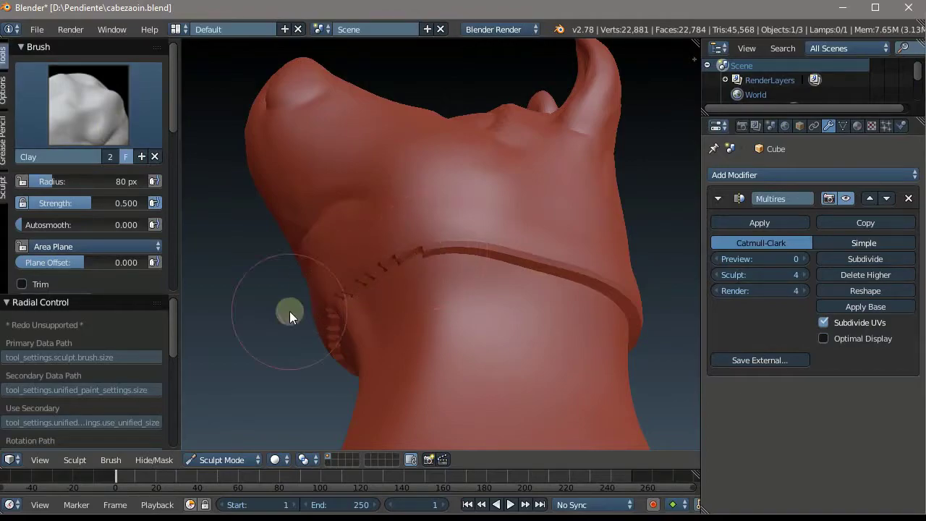
left_click(71, 95)
- Choose the Smooth brush, soften the jagged ridge, and shrink the radius to 58 px
left_click(451, 280)
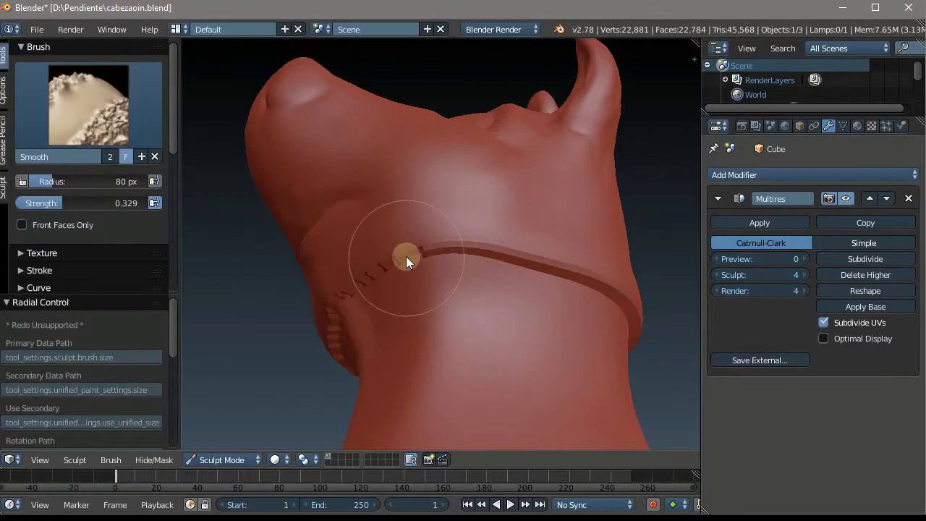
left_click_drag(406, 257, 415, 234)
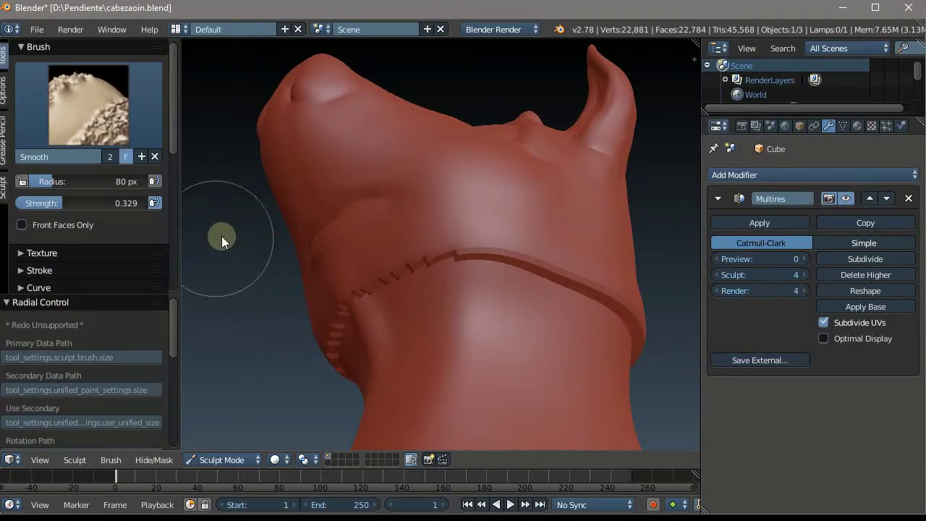
key("f")
left_click(422, 350)
- Smooth the notched left part of the neck groove from several angles
left_click_drag(448, 249, 300, 320)
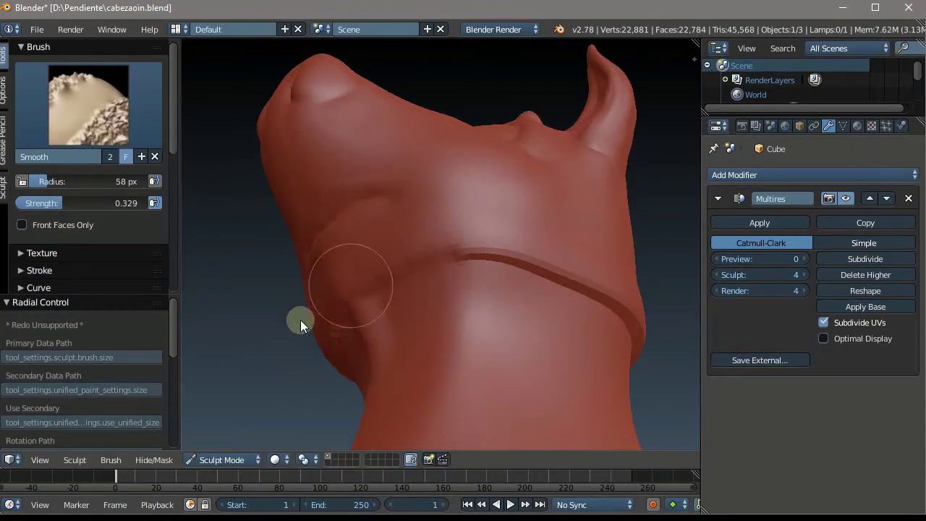
mouse_move(301, 254)
middle_mouse_down()
mouse_move(423, 206)
mouse_move(353, 269)
mouse_move(288, 252)
mouse_move(345, 222)
middle_mouse_up()
left_click_drag(345, 222, 335, 182)
mouse_move(392, 142)
middle_mouse_down()
mouse_move(342, 171)
mouse_move(357, 150)
mouse_move(295, 163)
mouse_move(449, 154)
middle_mouse_up()
scroll(357, 150, "down", 5)
scroll(449, 154, "up", 6)
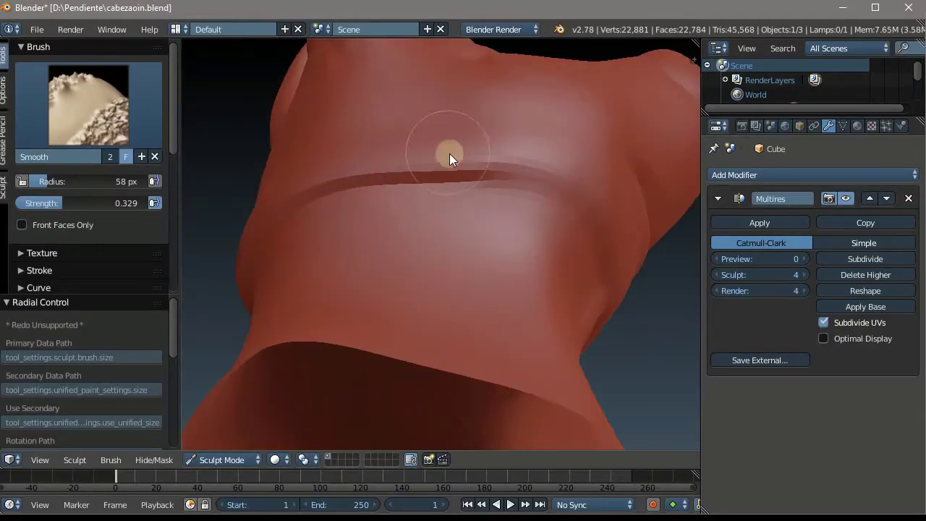
left_click_drag(462, 173, 301, 190)
middle_click_drag(301, 191, 408, 174)
scroll(367, 161, "down", 5)
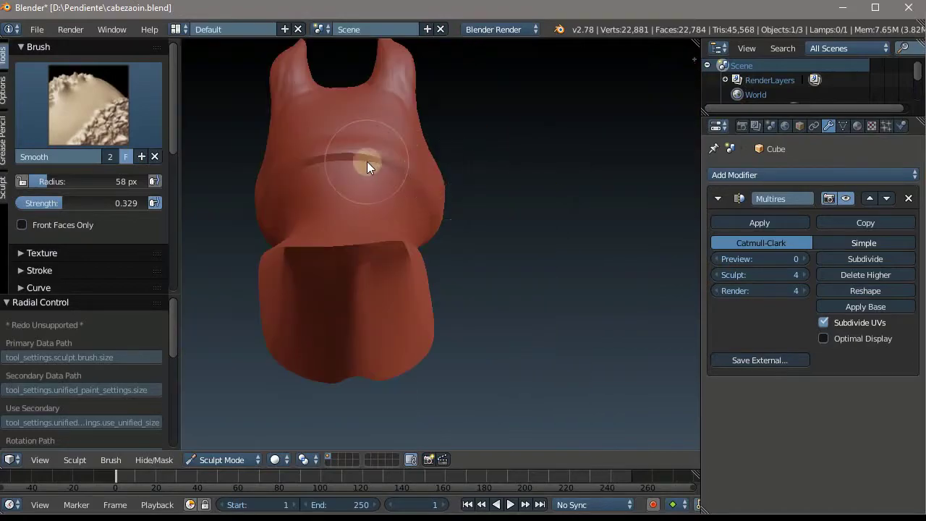
scroll(367, 161, "up", 5)
- Smooth away the rest of the neck groove and check it from below
left_click_drag(430, 165, 227, 135)
scroll(378, 140, "down", 5)
mouse_move(379, 141)
middle_mouse_down()
mouse_move(347, 150)
mouse_move(344, 189)
mouse_move(384, 128)
middle_mouse_up()
scroll(325, 151, "up", 3)
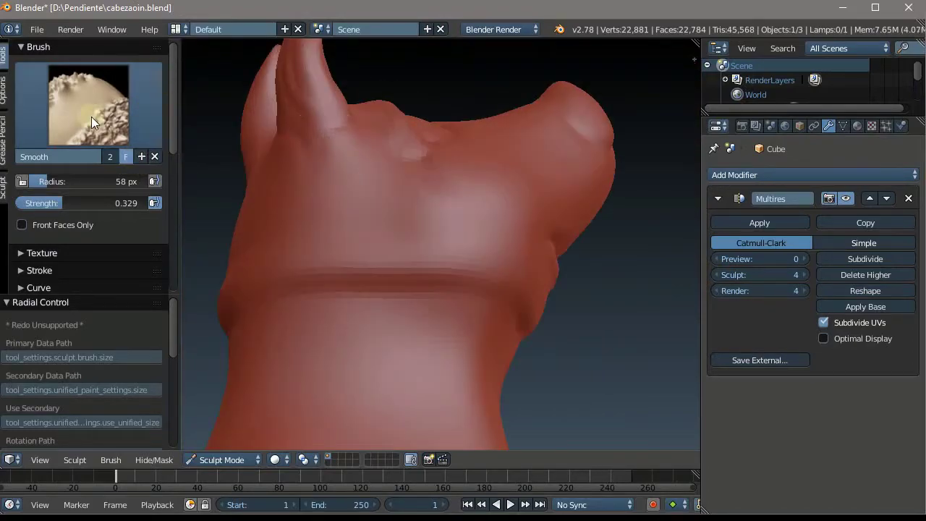
scroll(404, 260, "down", 5)
scroll(405, 260, "up", 5)
scroll(405, 260, "down", 5)
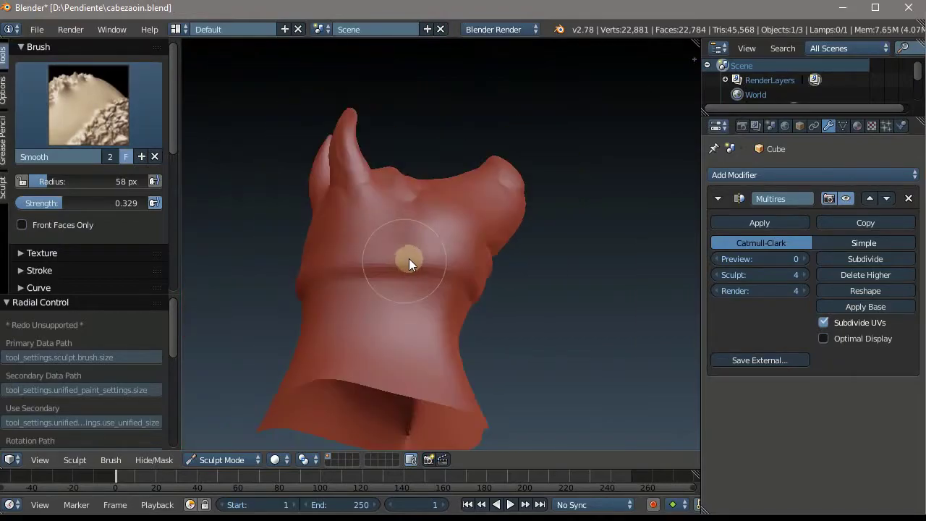
mouse_move(409, 258)
middle_mouse_down()
mouse_move(285, 265)
mouse_move(304, 314)
mouse_move(424, 330)
mouse_move(570, 318)
mouse_move(277, 308)
middle_mouse_up()
scroll(368, 295, "down", 3)
scroll(335, 320, "up", 3)
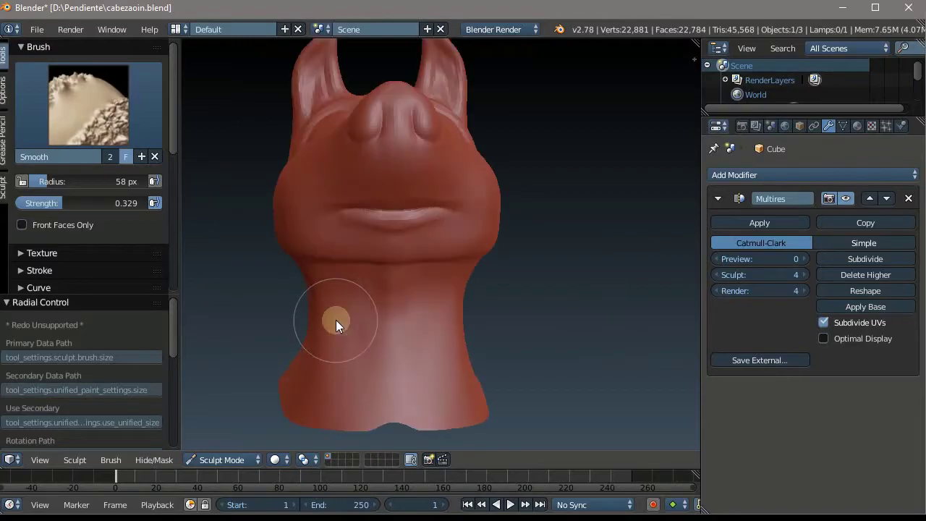
scroll(335, 320, "down", 1)
scroll(148, 277, "down", 5)
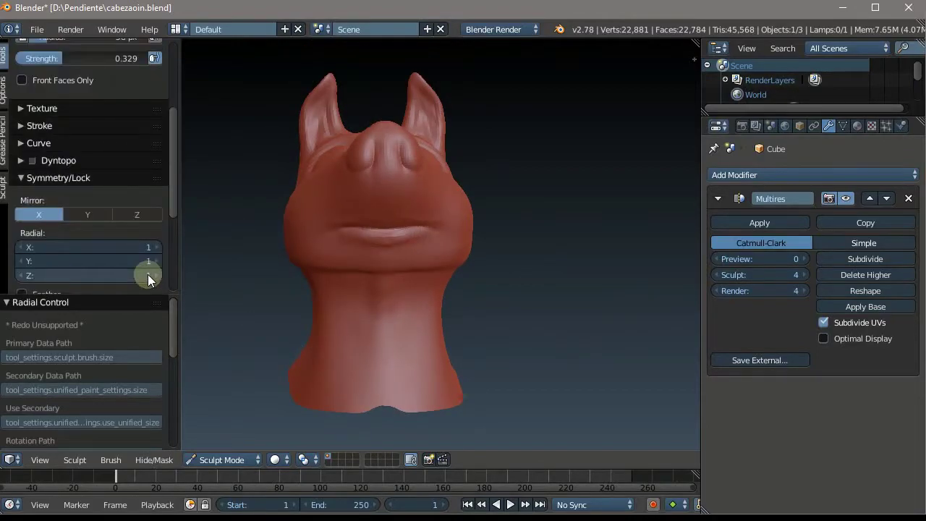
- Switch back to the Mask brush from the sculpt brush list
scroll(147, 278, "up", 5)
left_click(68, 128)
left_click(106, 262)
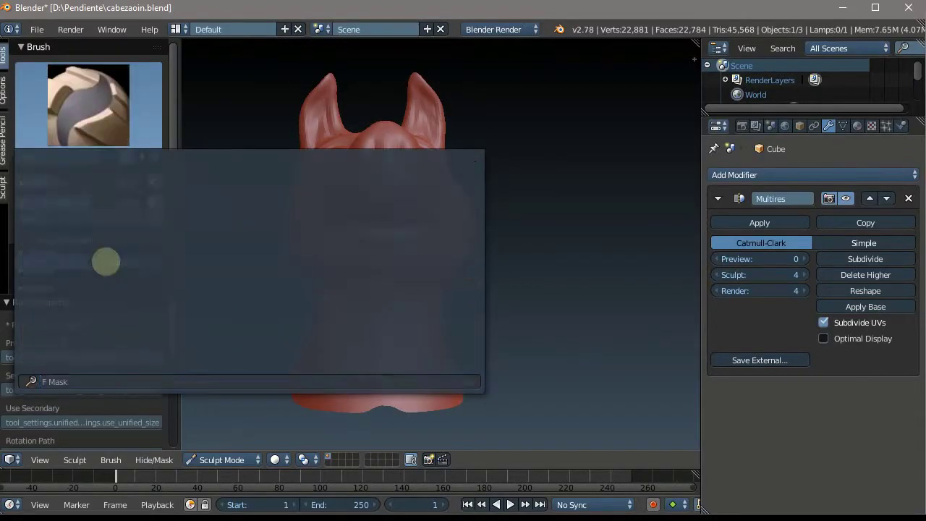
scroll(90, 285, "down", 6)
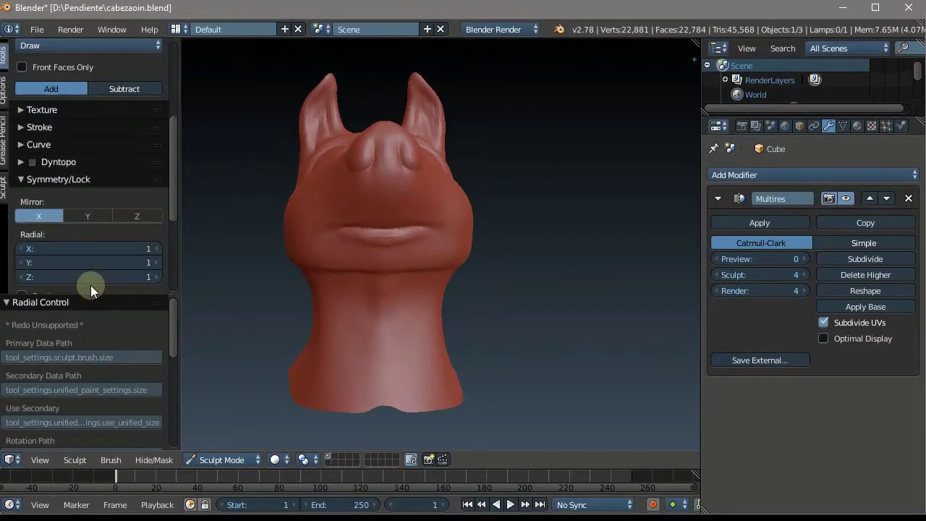
scroll(91, 285, "up", 5)
scroll(90, 285, "down", 5)
- Give the Mask brush a new texture named Texture
scroll(90, 285, "down", 4)
scroll(91, 285, "up", 6)
scroll(90, 285, "up", 3)
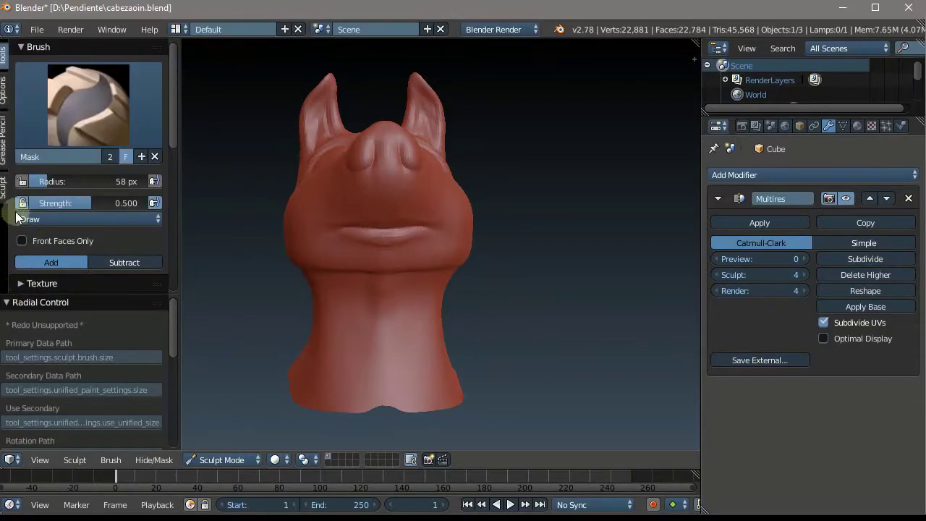
scroll(128, 218, "down", 4)
left_click(21, 168)
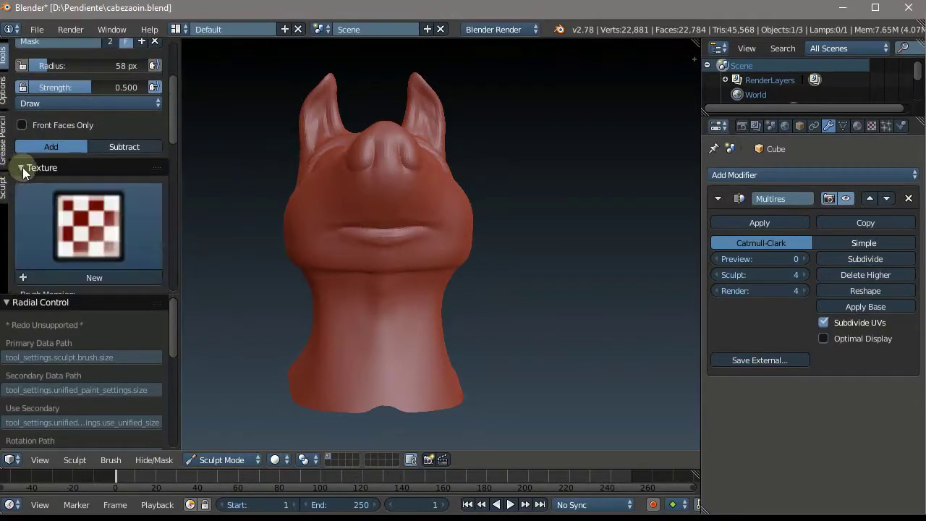
left_click(87, 279)
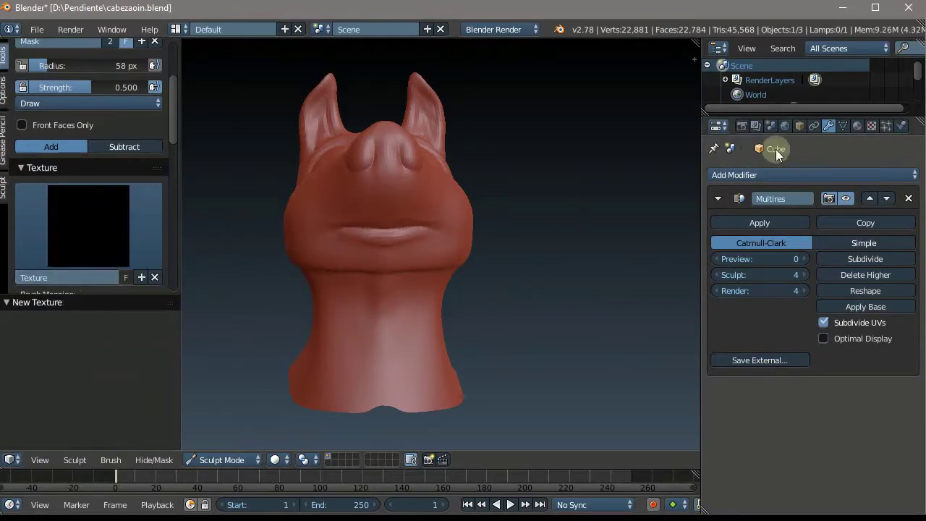
- Keep the brush texture type as Image or Movie and browse for an image
left_click(872, 126)
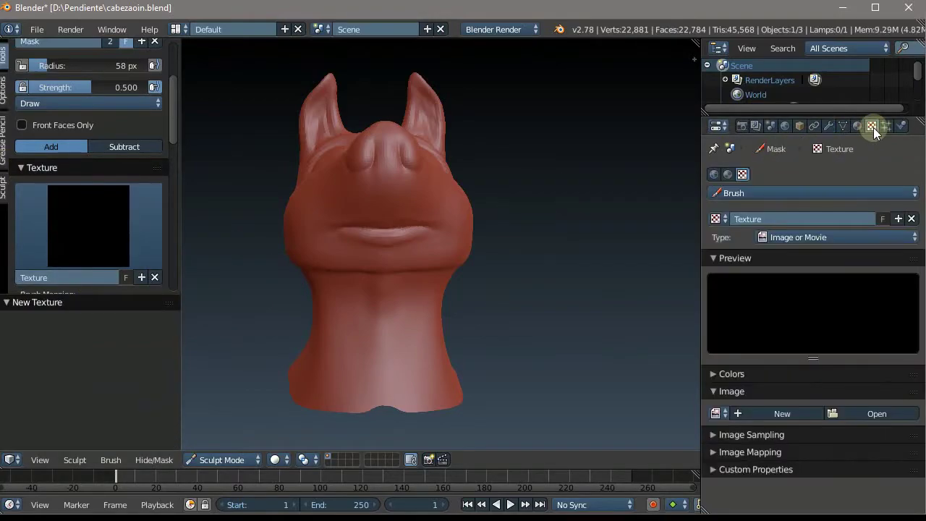
left_click(854, 235)
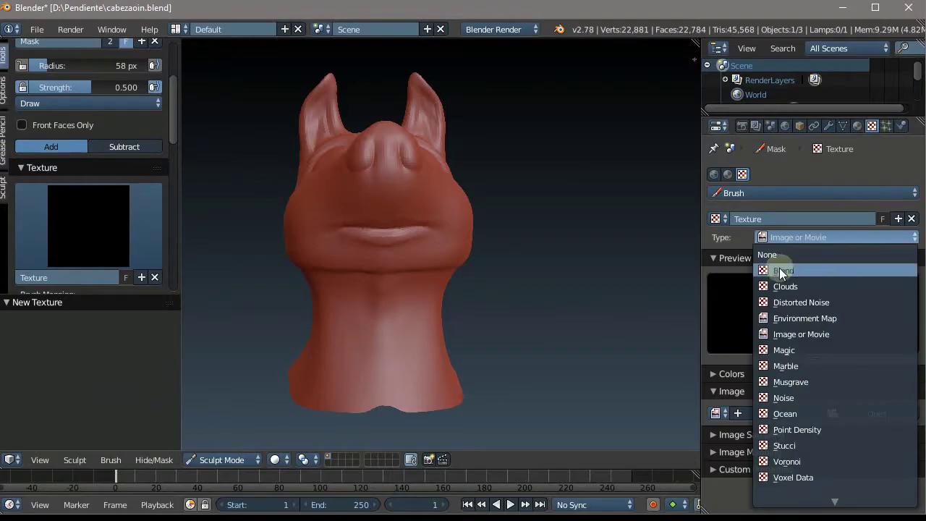
left_click(814, 337)
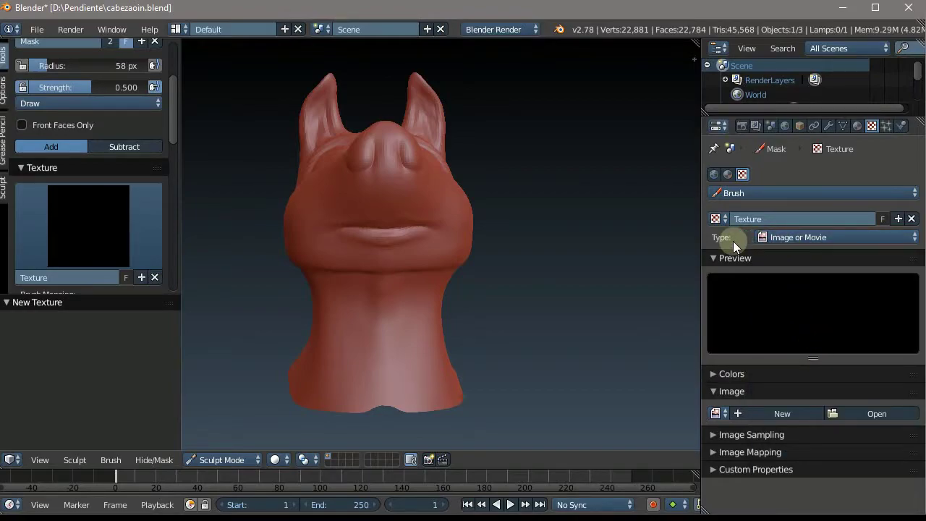
left_click(875, 418)
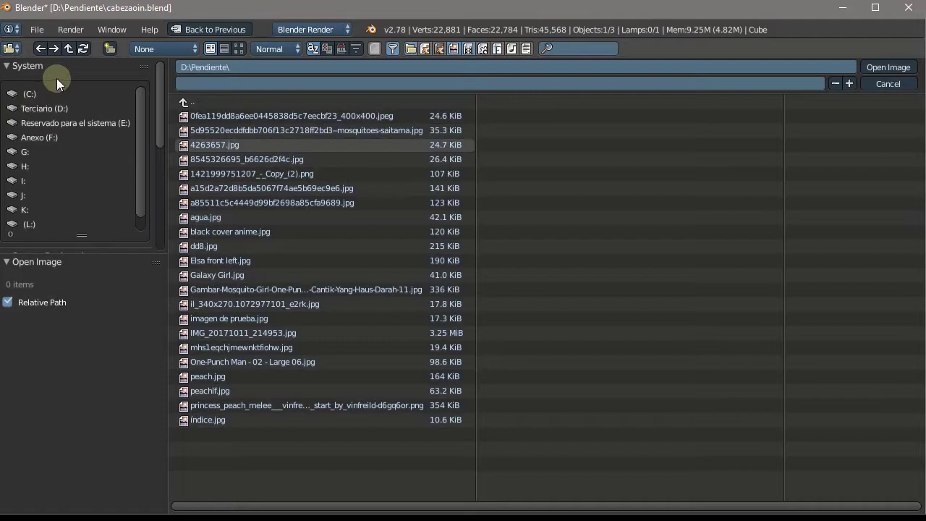
- Load spaceship_texture_hull_02 from the user's Desktop folder as the brush texture
left_click(30, 94)
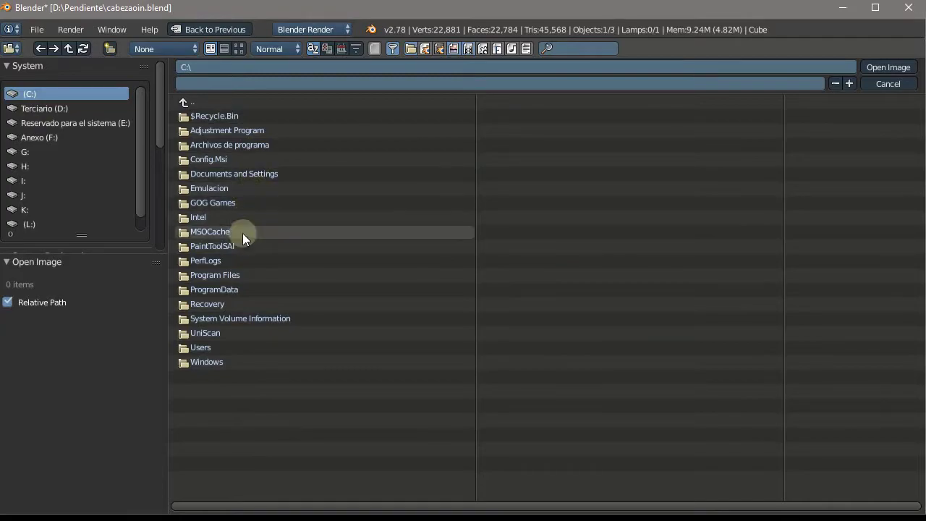
left_click(254, 172)
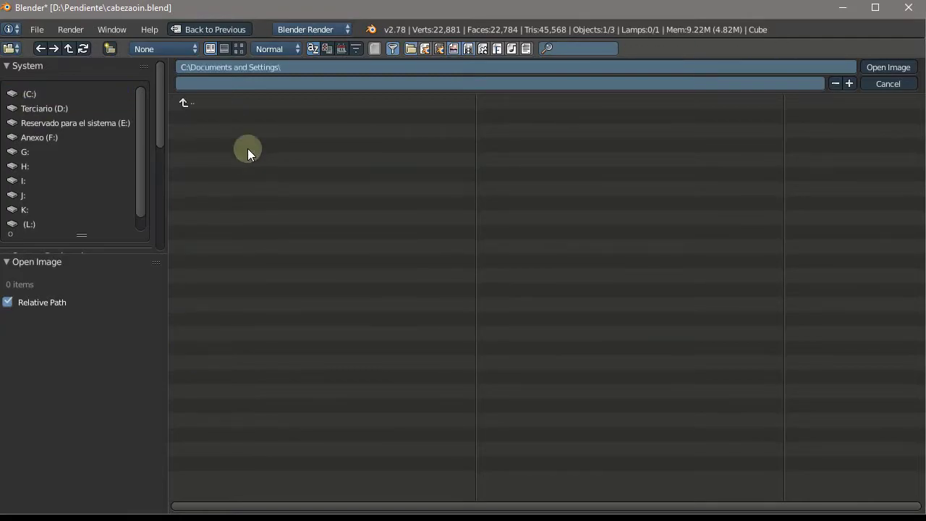
left_click(181, 101)
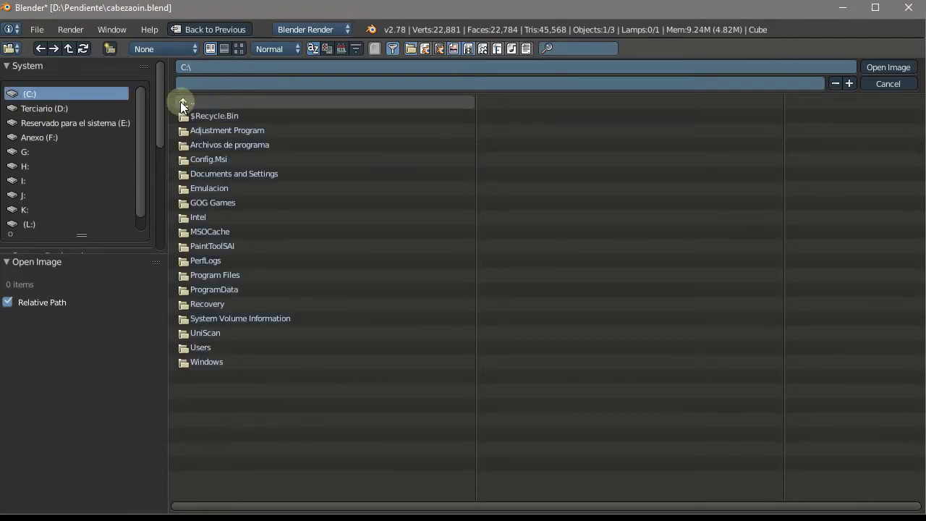
left_click(206, 346)
left_click(224, 118)
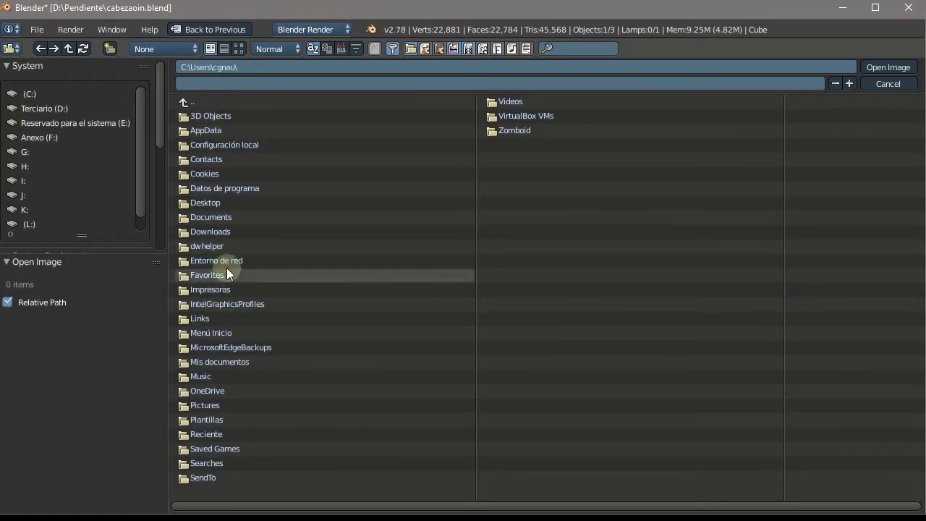
left_click(221, 204)
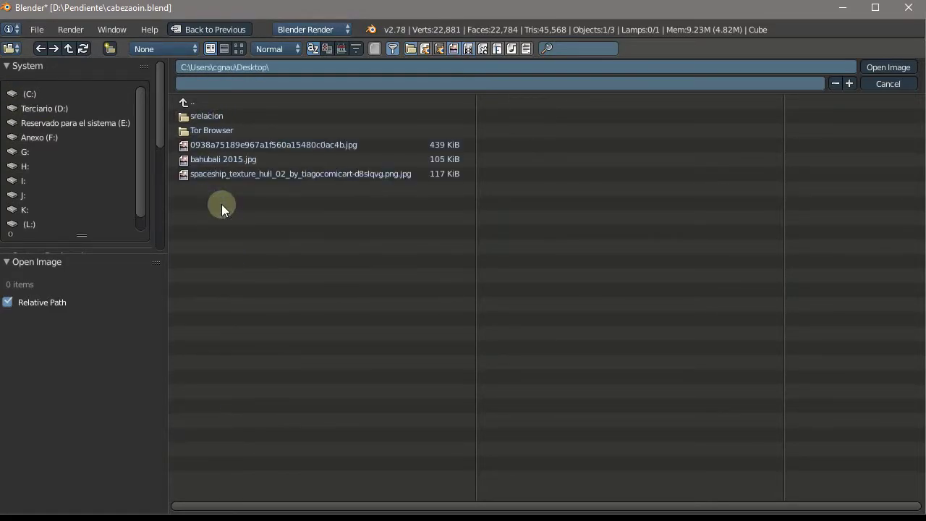
double_click(271, 181)
- Paint a test textured mask across the neck, then clear it with Alt+M
scroll(269, 218, "down", 2)
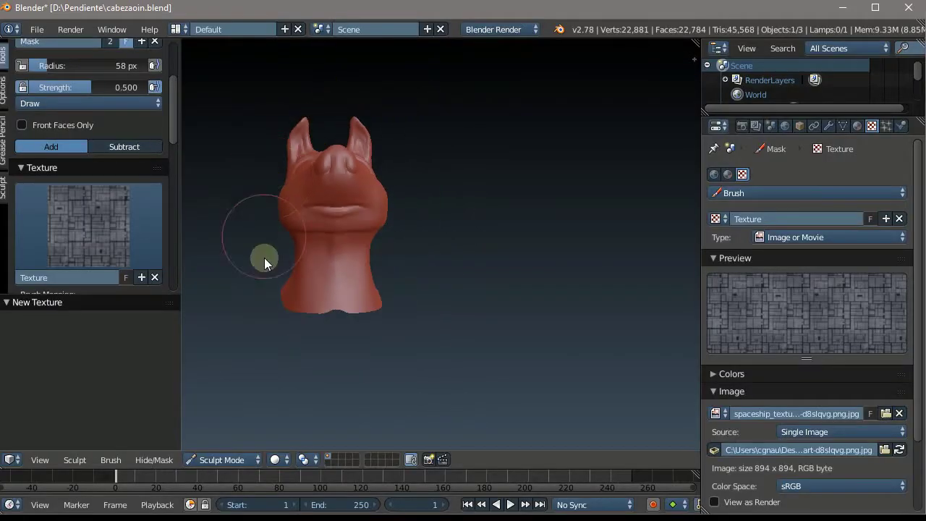
scroll(319, 253, "up", 8)
mouse_move(448, 248)
left_mouse_down()
mouse_move(475, 306)
mouse_move(350, 224)
mouse_move(372, 244)
mouse_move(483, 275)
mouse_move(438, 326)
mouse_move(470, 377)
mouse_move(383, 407)
mouse_move(258, 387)
mouse_move(389, 355)
mouse_move(399, 371)
mouse_move(470, 311)
mouse_move(499, 304)
left_mouse_up()
key("alt+m")
scroll(434, 268, "down", 3)
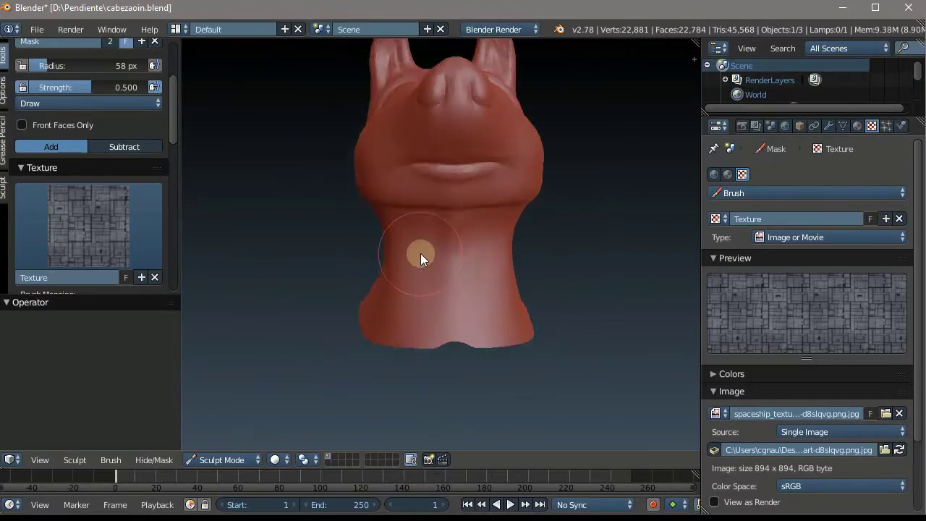
scroll(420, 253, "up", 2)
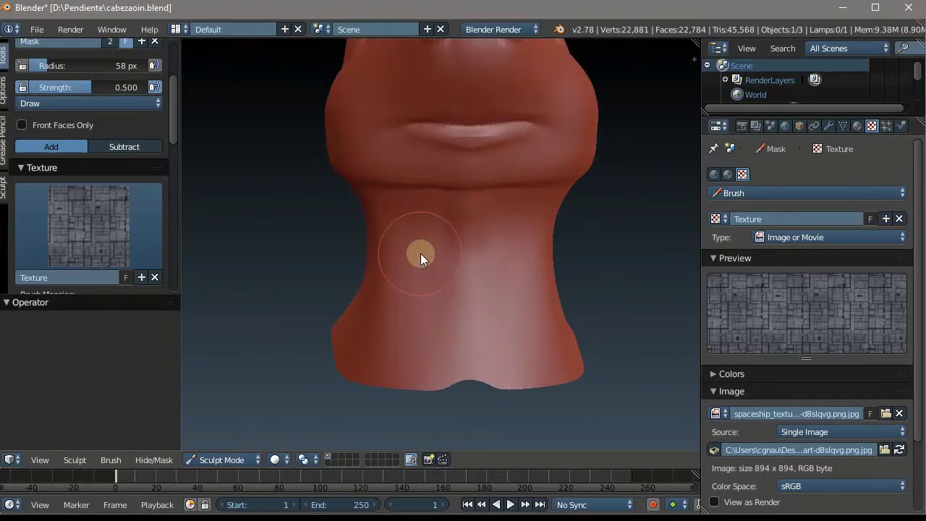
- Set the Mask brush radius to 284 px and strength to 1.000
key("f")
left_click(584, 247)
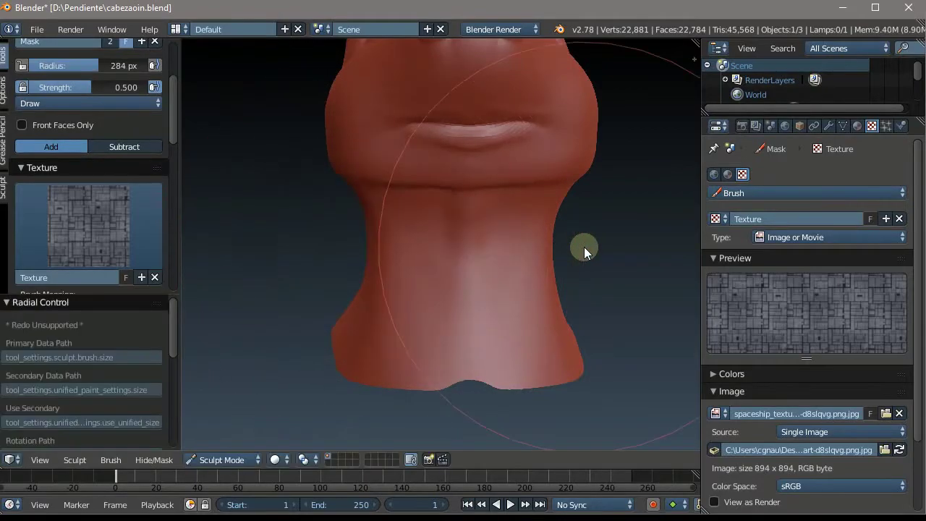
scroll(105, 174, "up", 4)
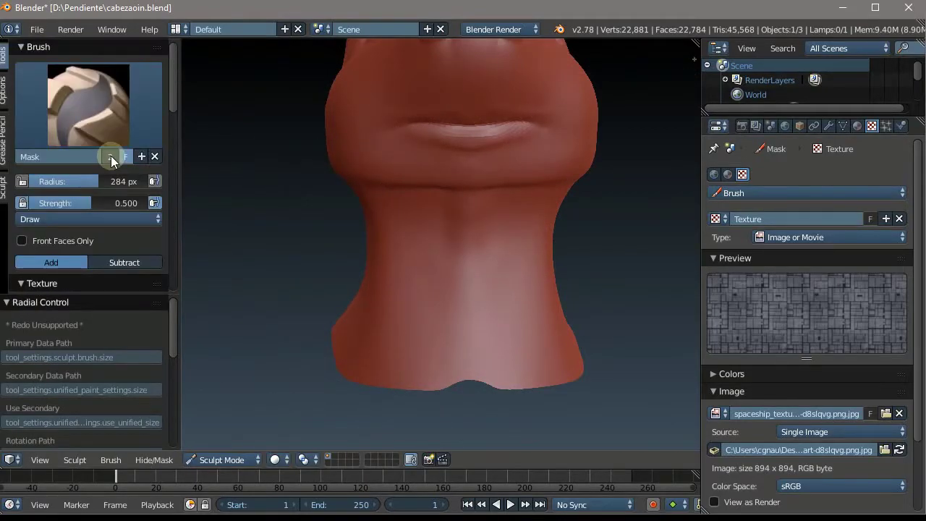
scroll(109, 155, "down", 2)
scroll(99, 160, "up", 1)
left_click_drag(97, 173, 239, 181)
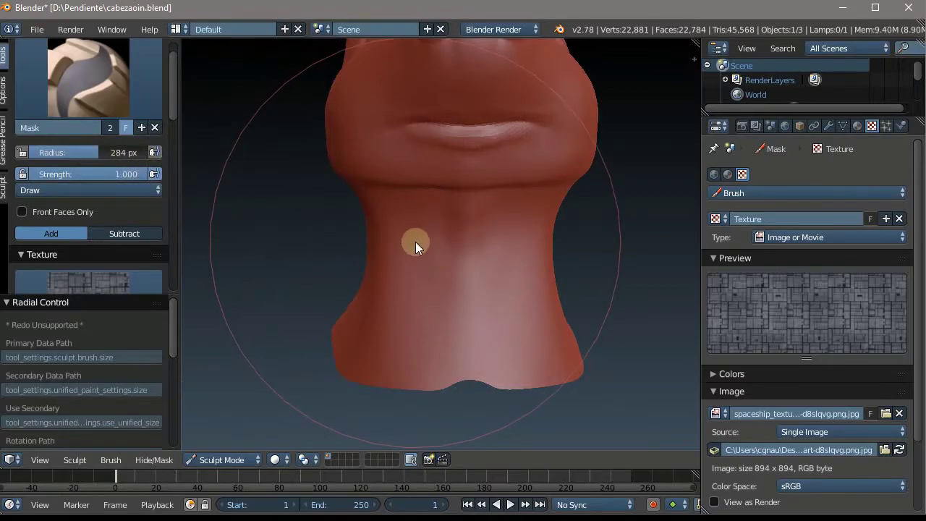
- Resize the Mask brush radius, first to 151 px and then to 224 px
key("f")
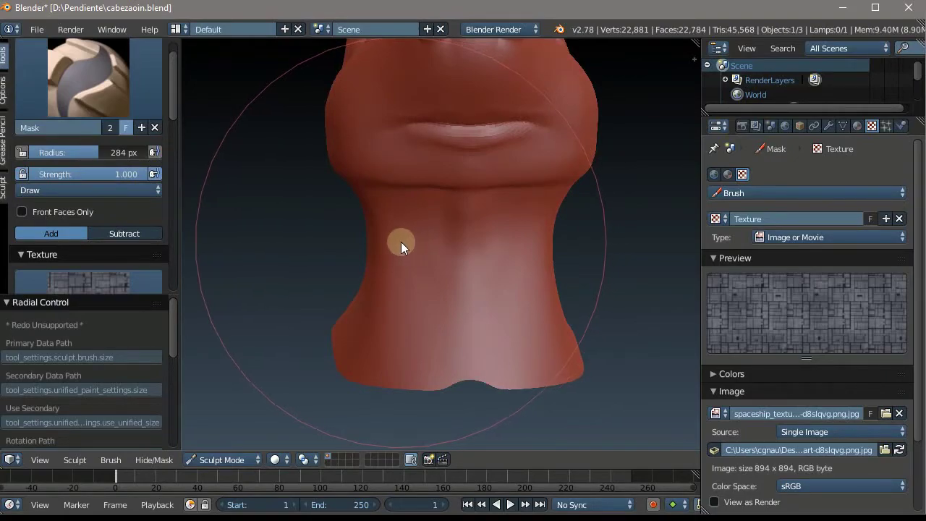
left_click(304, 247)
scroll(377, 234, "down", 3)
scroll(483, 262, "up", 3)
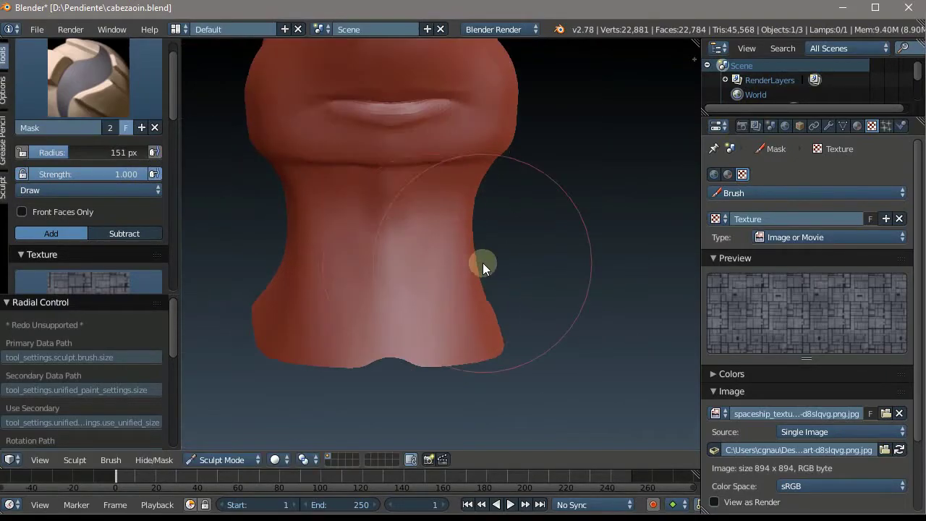
key("f")
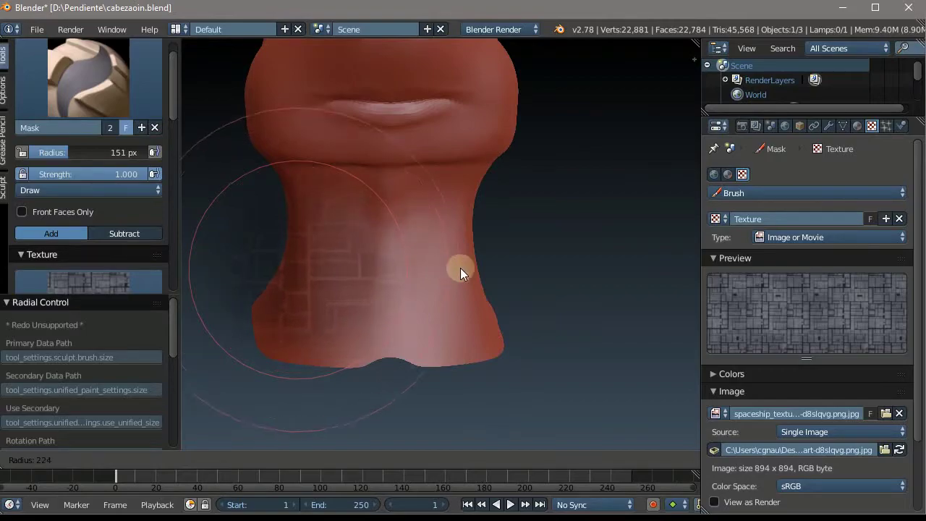
left_click(460, 267)
- Stamp a dark texture mask on the neck front, replacing the faint first stamp
left_click_drag(403, 268, 579, 222)
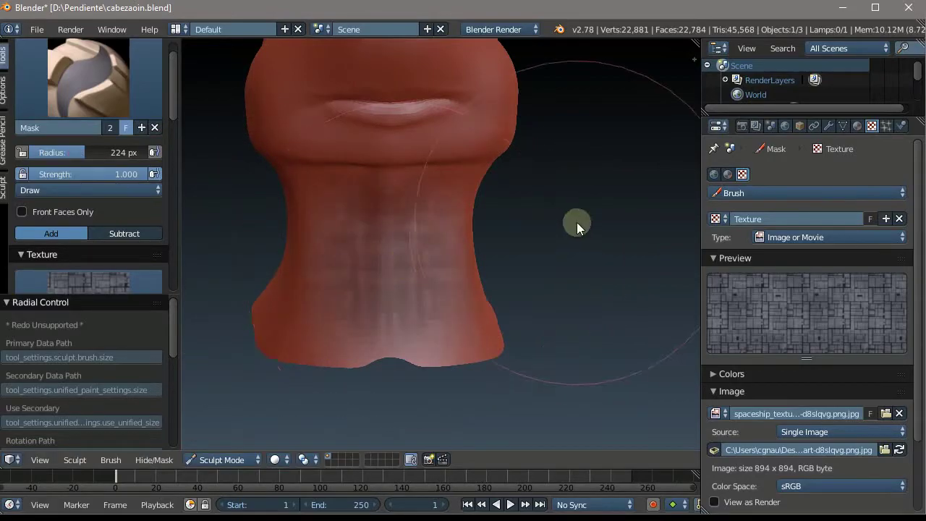
scroll(404, 217, "up", 3)
scroll(402, 215, "down", 3)
scroll(377, 268, "down", 2)
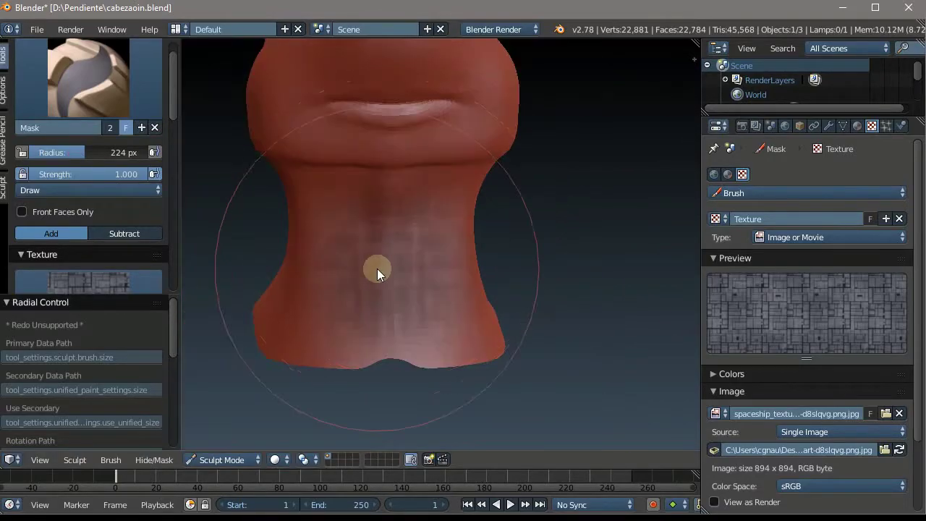
scroll(377, 268, "up", 2)
key("z")
key("z")
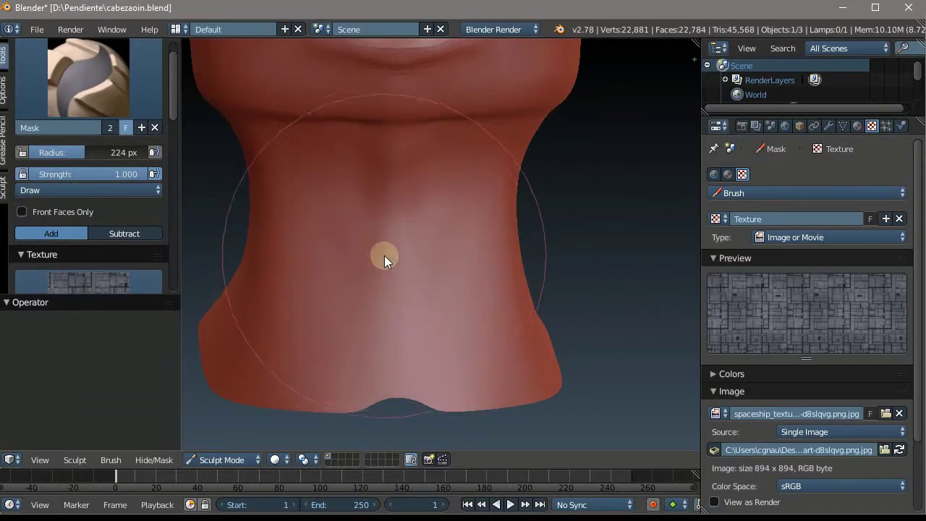
left_click(385, 256)
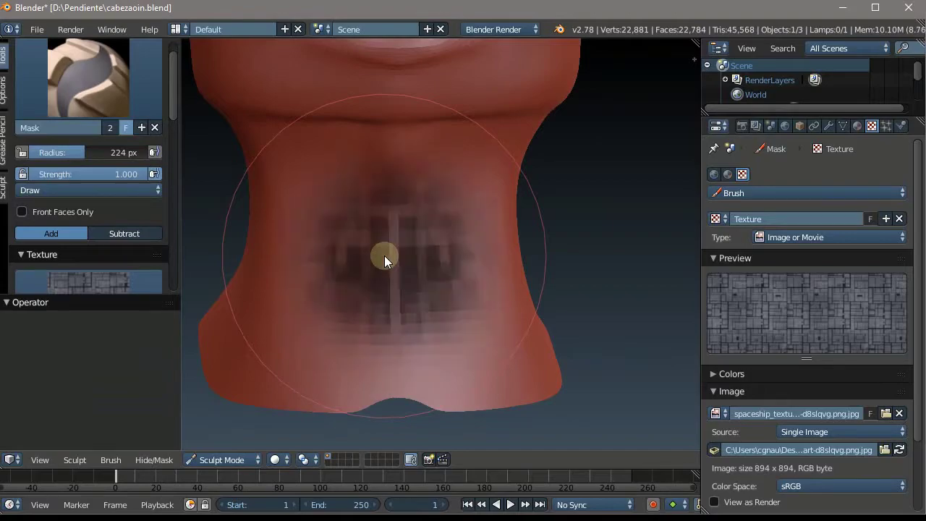
left_click(384, 256)
- Stamp more texture mask patches along the neck's side, orbiting to review the coverage
mouse_move(451, 256)
middle_mouse_down()
mouse_move(526, 244)
mouse_move(415, 236)
mouse_move(541, 242)
mouse_move(381, 328)
mouse_move(388, 240)
mouse_move(467, 248)
mouse_move(372, 253)
middle_mouse_up()
scroll(540, 232, "up", 2)
scroll(381, 327, "down", 2)
scroll(372, 252, "up", 2)
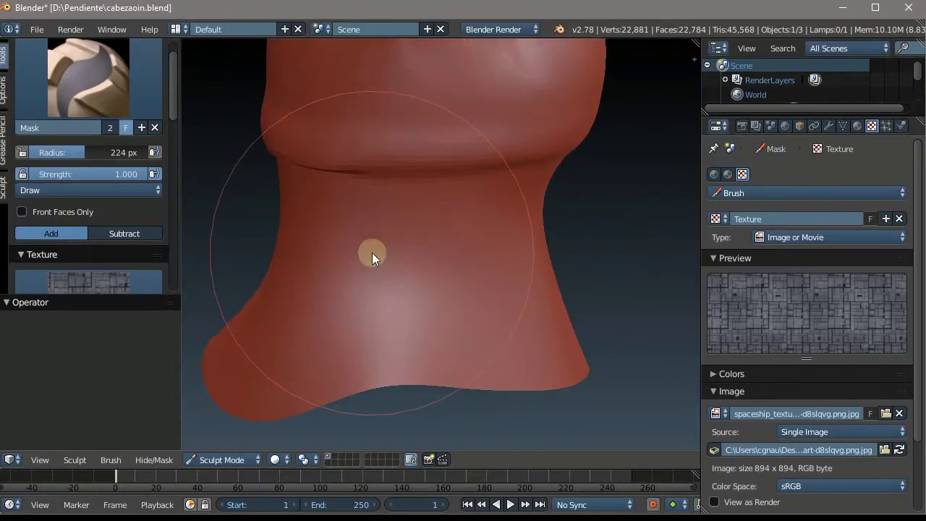
left_click(372, 253)
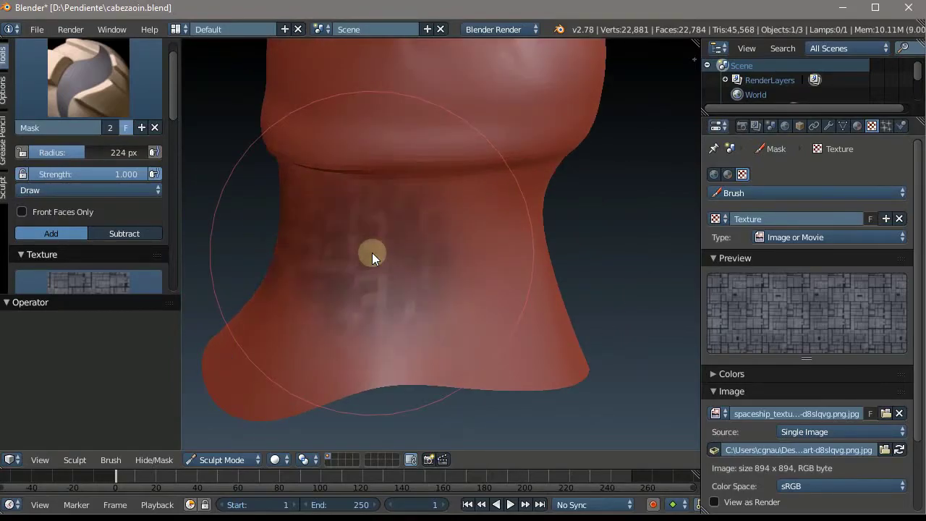
scroll(386, 246, "down", 2)
mouse_move(386, 246)
middle_mouse_down()
mouse_move(373, 226)
mouse_move(471, 238)
mouse_move(313, 251)
middle_mouse_up()
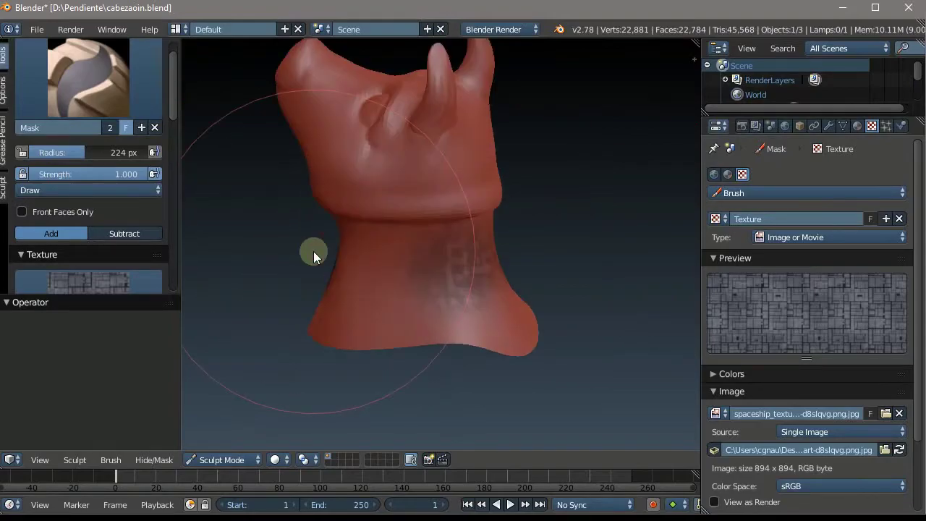
scroll(342, 286, "up", 3)
mouse_move(342, 286)
middle_mouse_down()
mouse_move(411, 285)
mouse_move(446, 273)
middle_mouse_up()
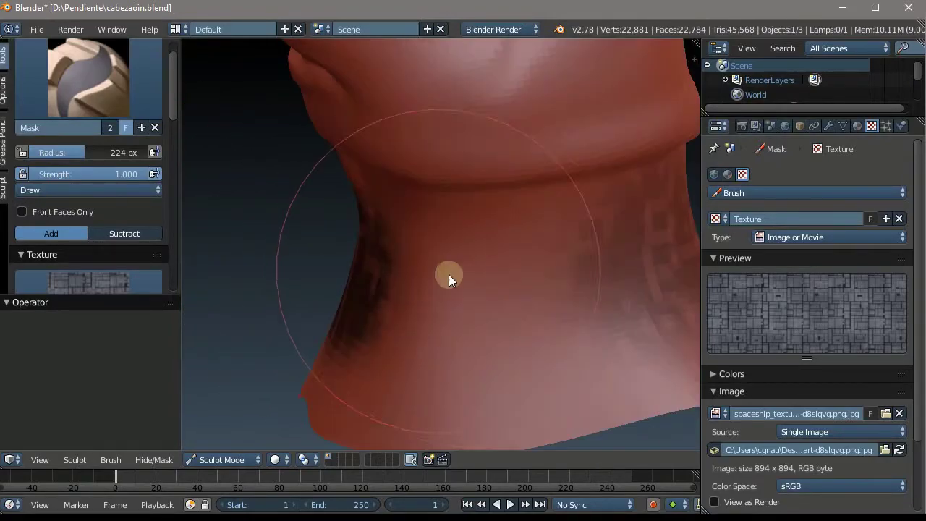
left_click(478, 320)
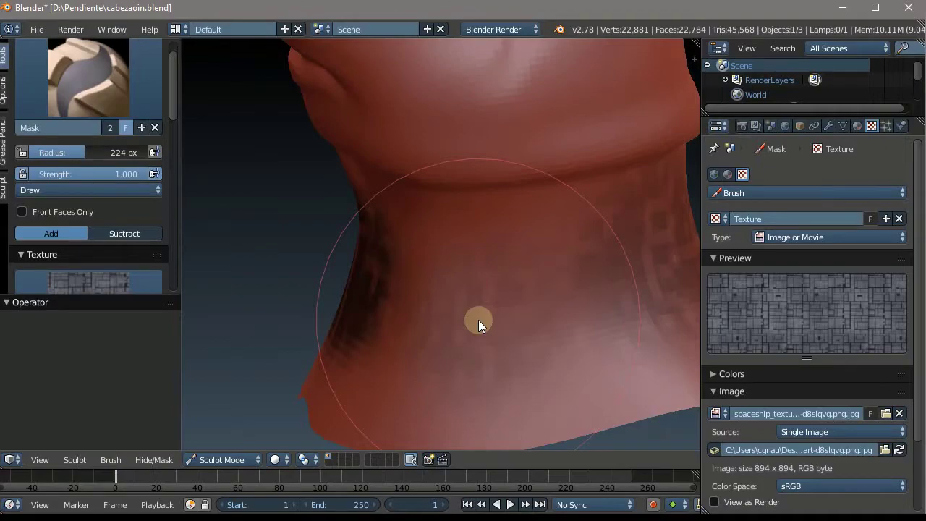
mouse_move(478, 319)
middle_mouse_down()
mouse_move(477, 302)
mouse_move(415, 286)
middle_mouse_up()
scroll(455, 268, "down", 2)
scroll(428, 241, "down", 3)
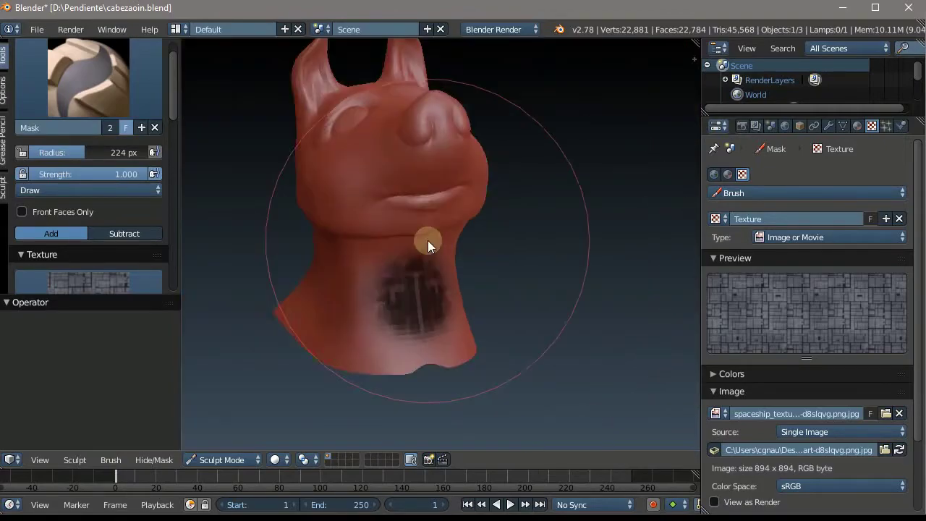
scroll(325, 232, "up", 3)
left_click(94, 72)
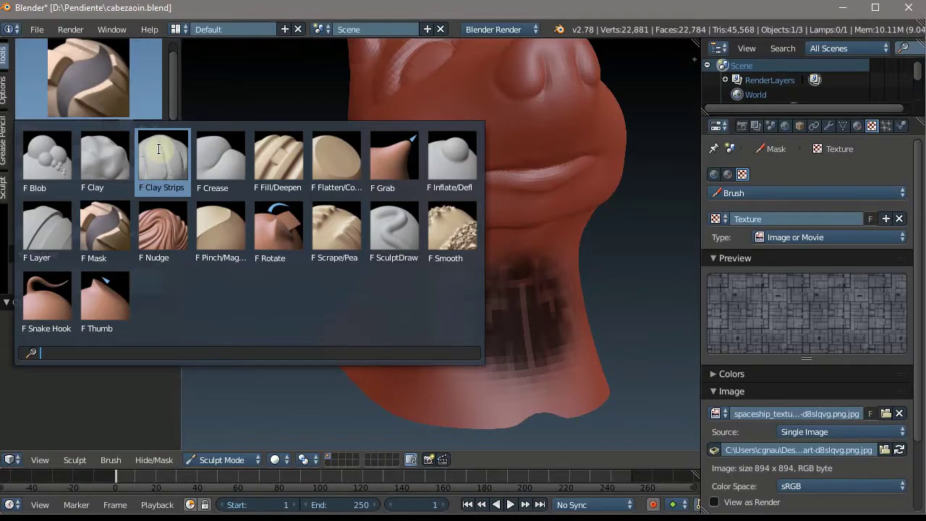
- Switch to the Fill/Deepen brush and shrink its radius from 188 px to 149 px
left_click(268, 149)
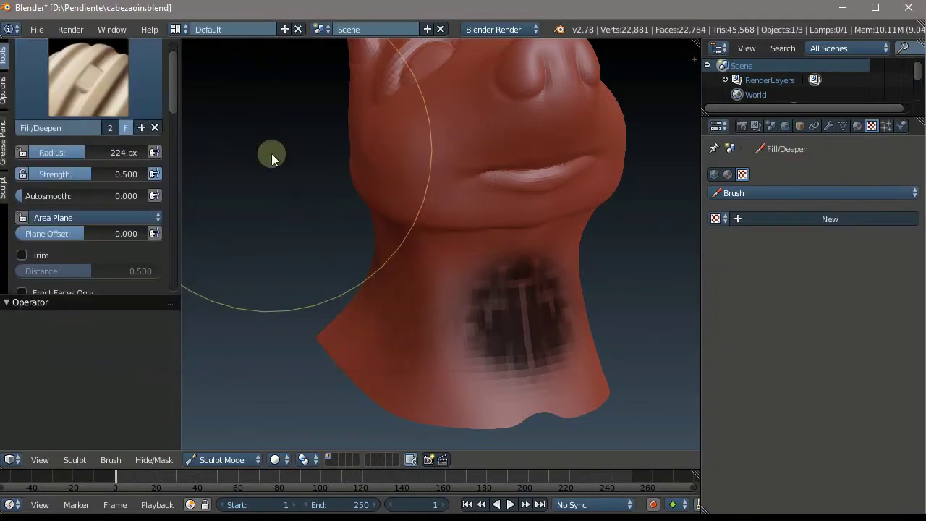
scroll(395, 284, "down", 5)
scroll(463, 281, "up", 5)
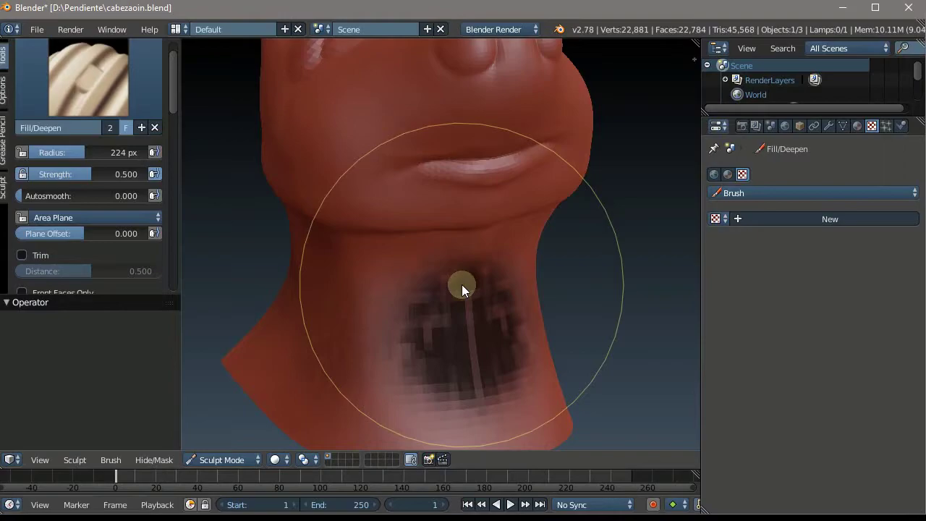
key("f")
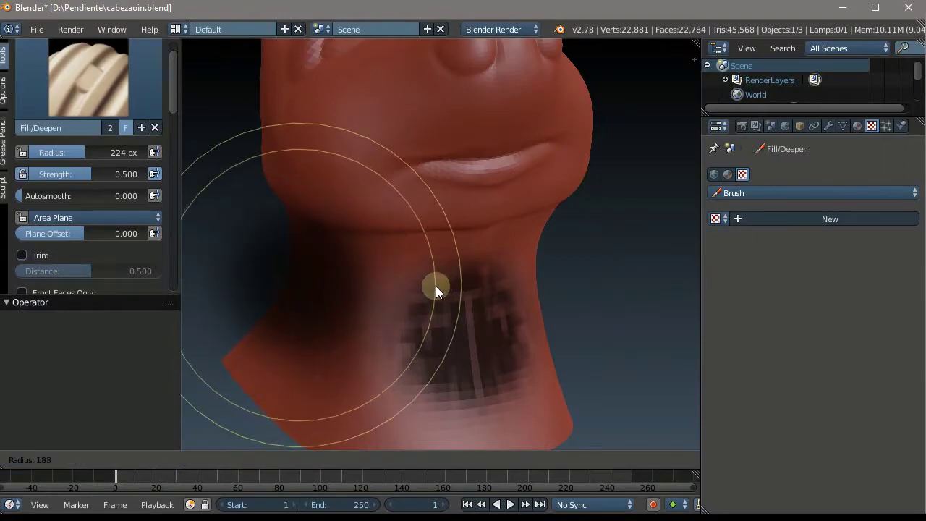
left_click(436, 285)
scroll(393, 303, "down", 3)
scroll(393, 303, "down", 2)
scroll(395, 324, "up", 2)
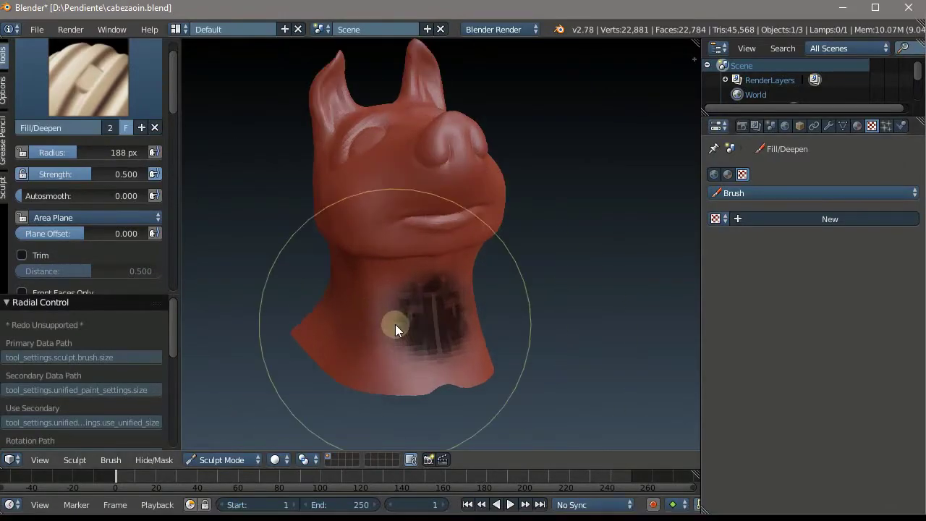
scroll(394, 324, "up", 3)
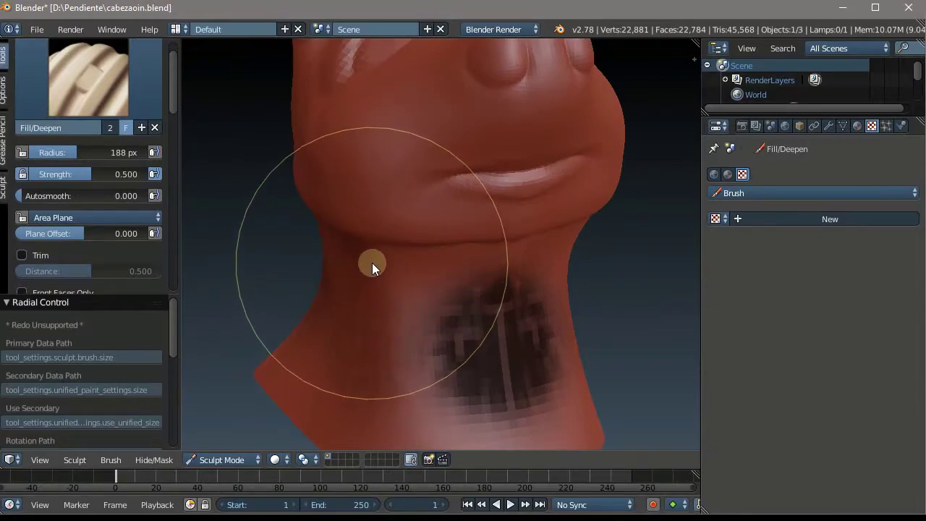
key("f")
left_click(349, 277)
scroll(351, 279, "down", 3)
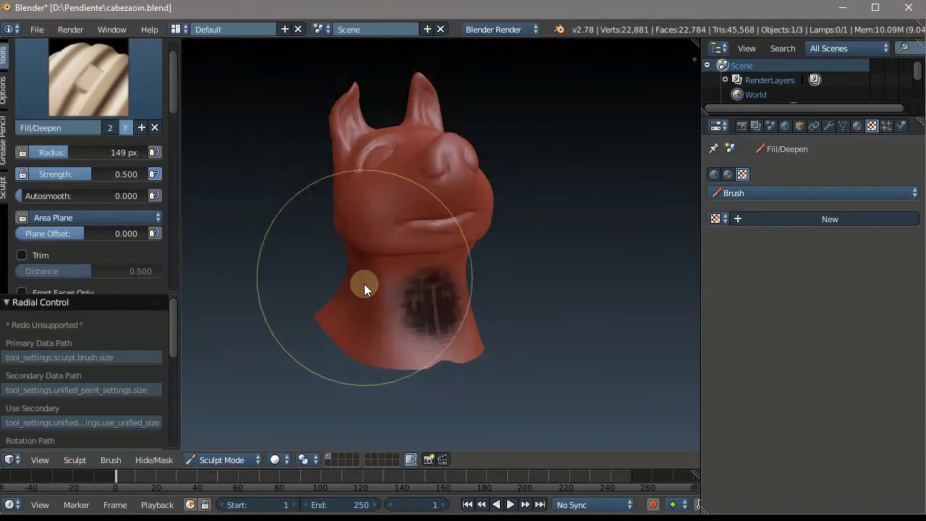
scroll(364, 283, "up", 3)
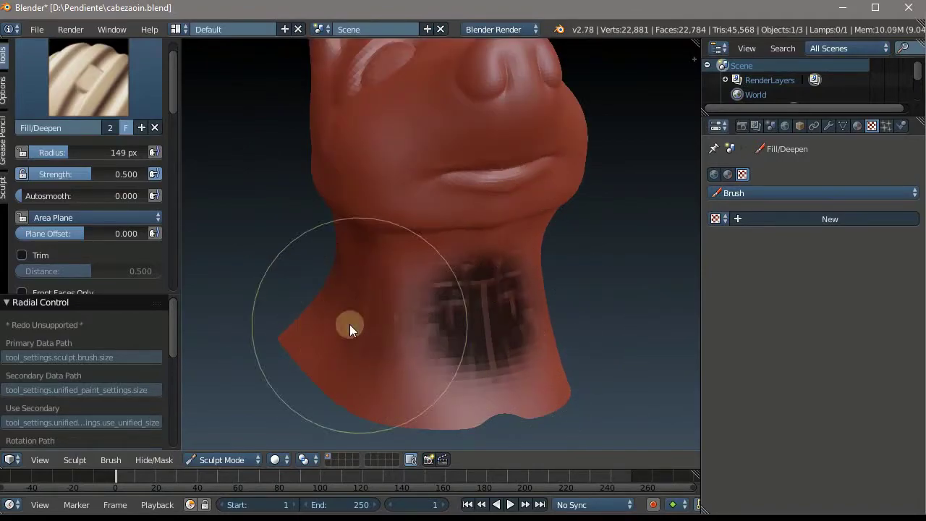
- Sculpt textured relief into the neck front, then orbit and zoom to check its side
mouse_move(332, 251)
left_mouse_down()
mouse_move(502, 265)
mouse_move(405, 258)
mouse_move(448, 311)
mouse_move(307, 304)
left_mouse_up()
scroll(517, 304, "down", 3)
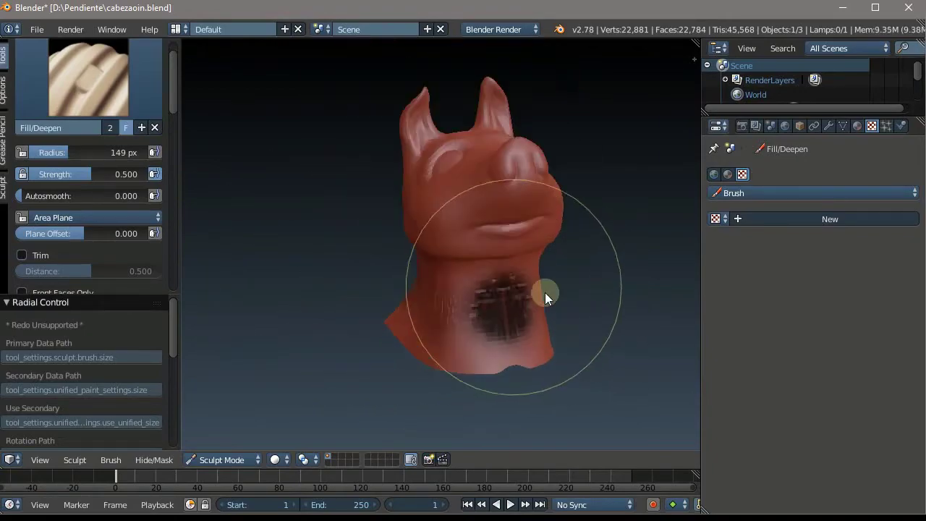
scroll(547, 292, "up", 4)
mouse_move(560, 287)
middle_mouse_down()
mouse_move(337, 258)
mouse_move(514, 194)
mouse_move(416, 225)
middle_mouse_up()
scroll(337, 258, "down", 3)
scroll(331, 314, "up", 3)
scroll(454, 199, "down", 3)
scroll(453, 199, "up", 3)
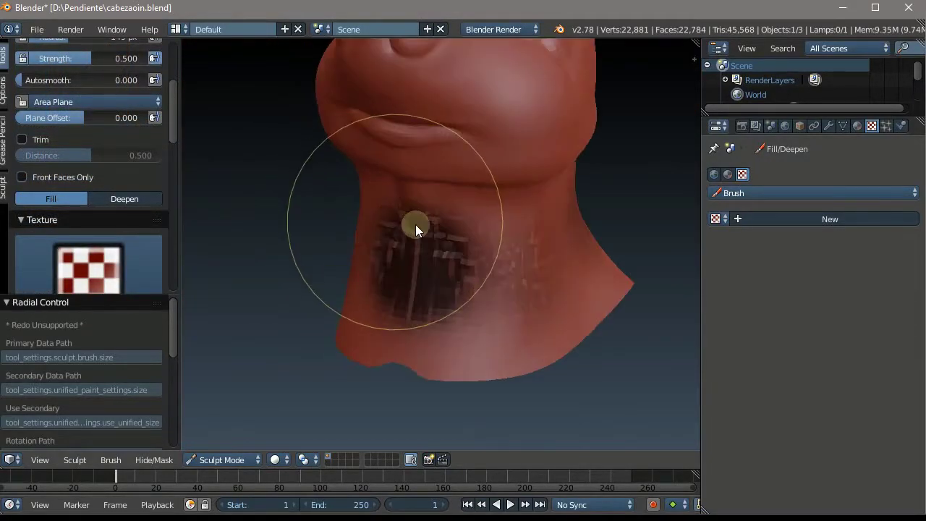
middle_click_drag(500, 246, 355, 244)
scroll(355, 243, "down", 3)
scroll(329, 263, "up", 3)
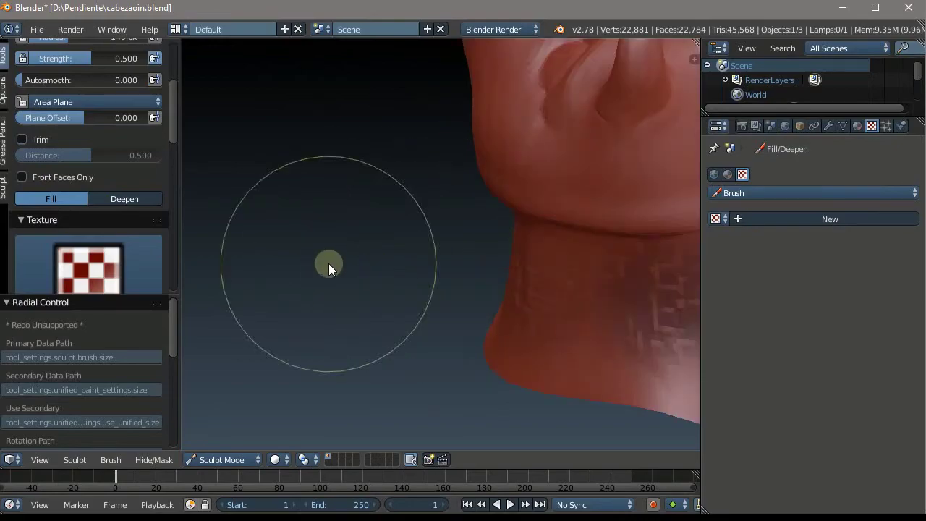
scroll(351, 213, "down", 2)
scroll(463, 232, "down", 1)
scroll(398, 202, "up", 3)
scroll(386, 181, "up", 1)
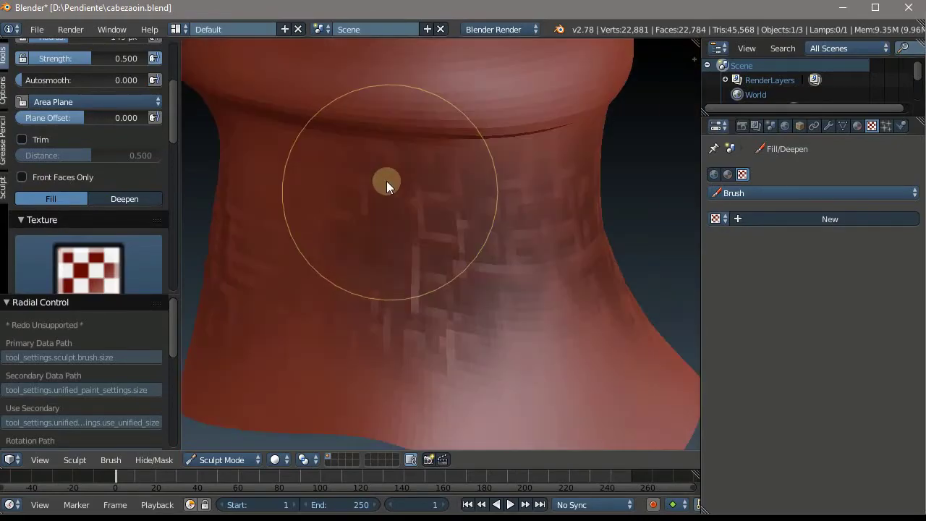
scroll(395, 179, "up", 1)
mouse_move(395, 178)
middle_mouse_down()
mouse_move(410, 214)
mouse_move(452, 223)
middle_mouse_up()
scroll(448, 218, "down", 2)
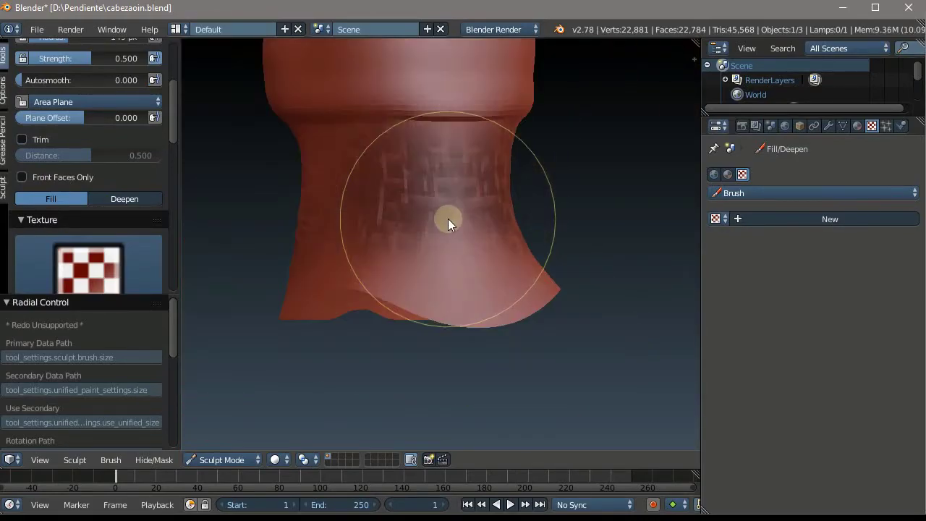
scroll(448, 218, "down", 3)
scroll(408, 162, "up", 3)
scroll(387, 154, "up", 2)
scroll(407, 207, "down", 1)
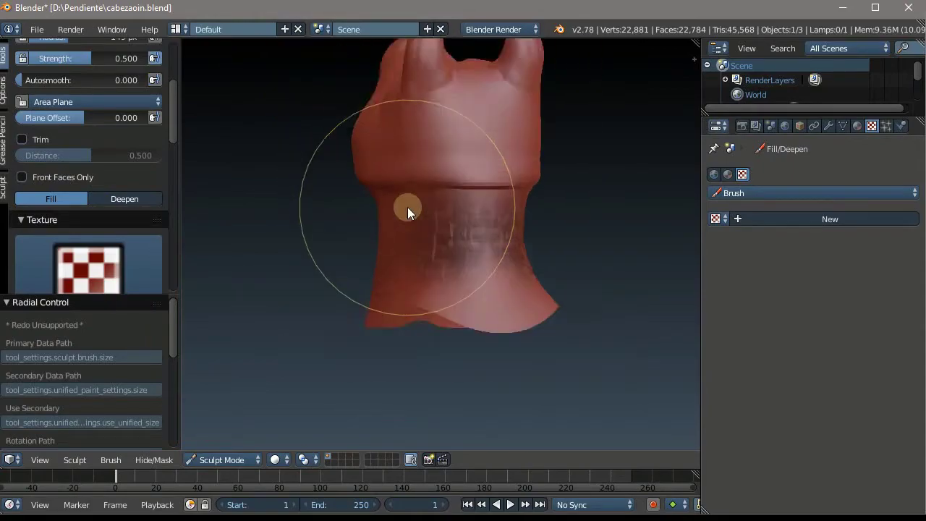
scroll(408, 207, "up", 1)
scroll(476, 228, "up", 3)
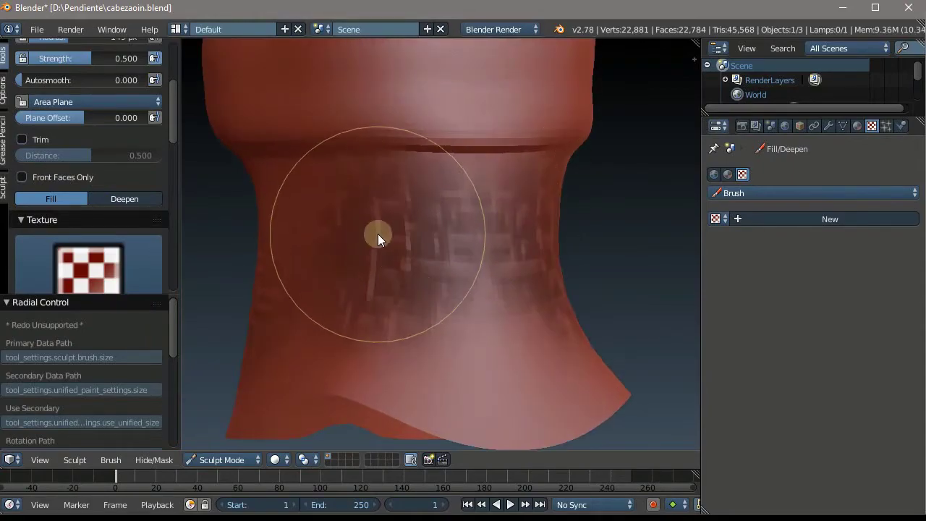
scroll(378, 235, "down", 4)
scroll(377, 234, "up", 3)
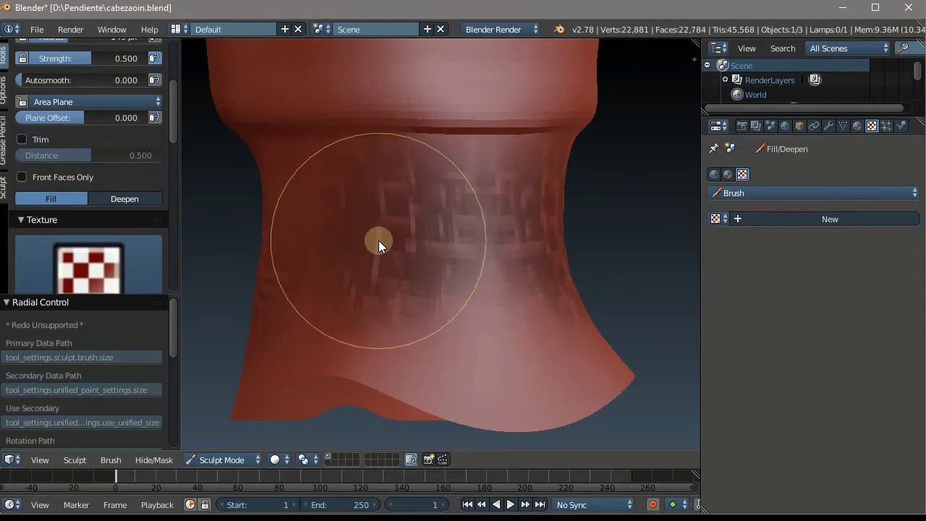
scroll(434, 207, "up", 2)
scroll(433, 208, "down", 2)
scroll(432, 217, "down", 1)
scroll(286, 241, "up", 3)
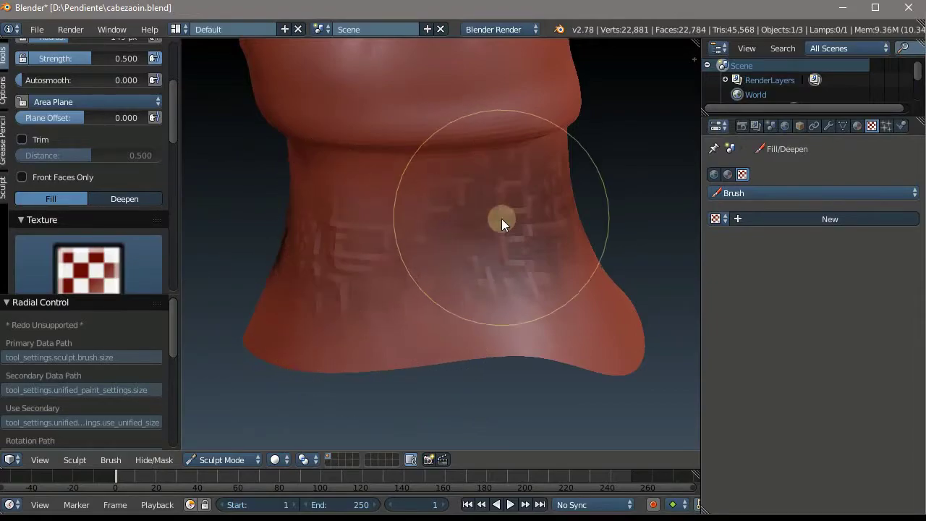
scroll(470, 223, "down", 3)
scroll(466, 225, "up", 2)
- Stamp a relief dab at the neck centre and inspect it from the front and below
mouse_move(467, 225)
middle_mouse_down()
mouse_move(519, 246)
mouse_move(396, 195)
middle_mouse_up()
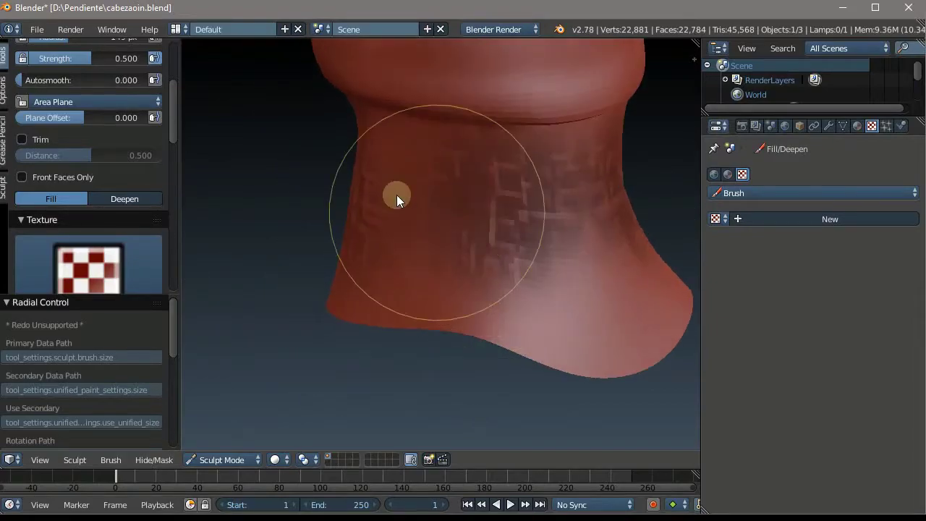
scroll(352, 208, "down", 2)
scroll(352, 208, "up", 2)
middle_click_drag(497, 202, 439, 198)
scroll(439, 197, "down", 1)
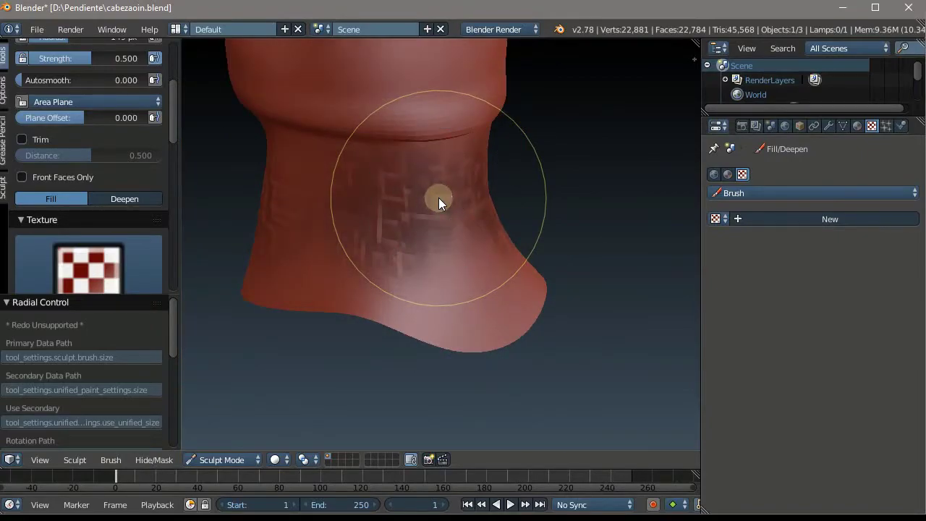
left_click(435, 201)
scroll(325, 185, "up", 3)
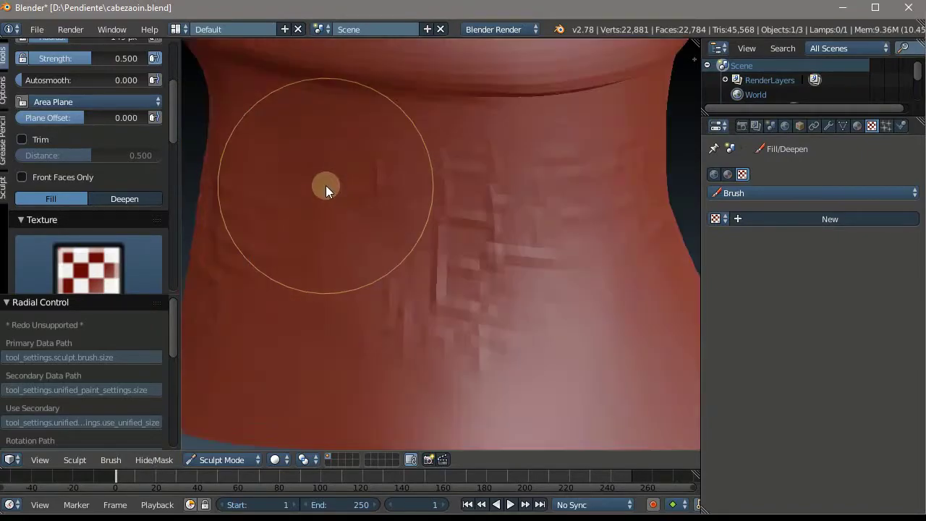
scroll(326, 186, "down", 3)
mouse_move(325, 186)
middle_mouse_down()
mouse_move(372, 175)
mouse_move(610, 168)
middle_mouse_up()
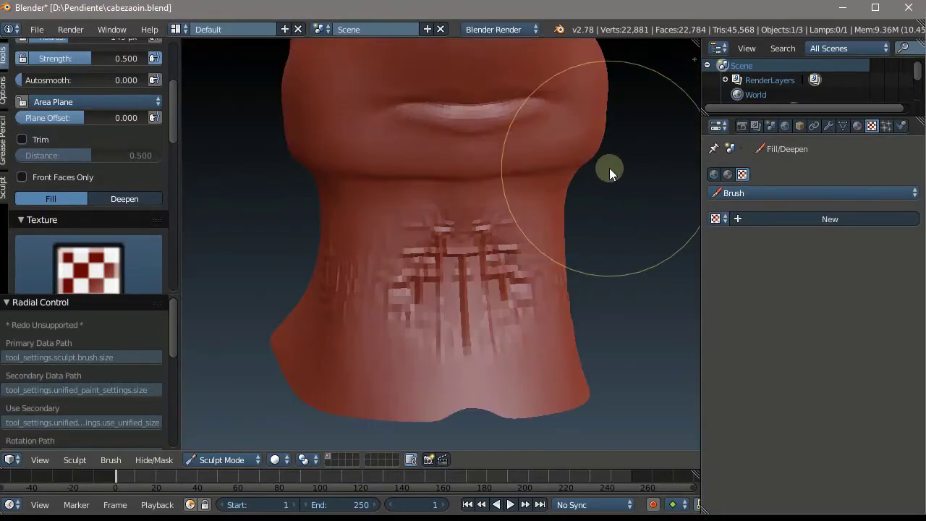
scroll(550, 231, "up", 3)
scroll(507, 319, "down", 3)
scroll(471, 318, "up", 2)
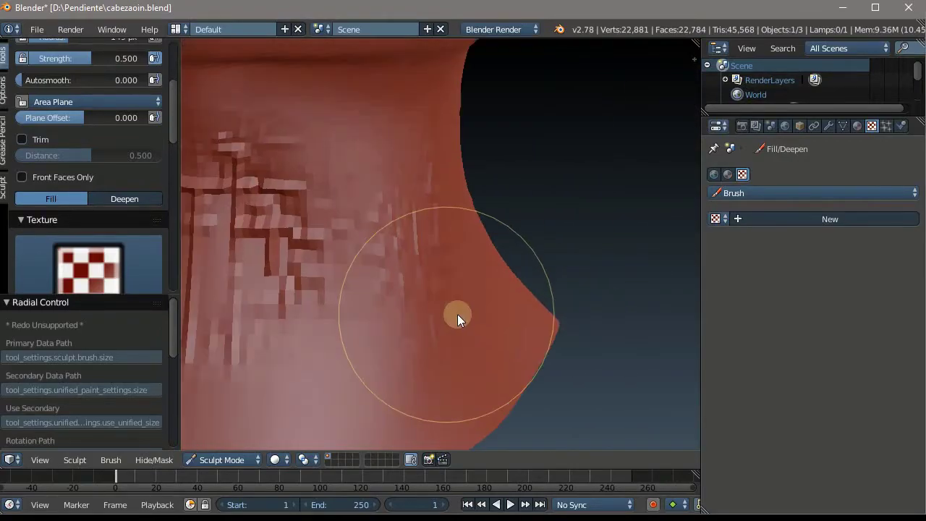
mouse_move(458, 314)
middle_mouse_down()
mouse_move(555, 314)
mouse_move(518, 302)
middle_mouse_up()
scroll(443, 309, "down", 3)
scroll(413, 304, "up", 2)
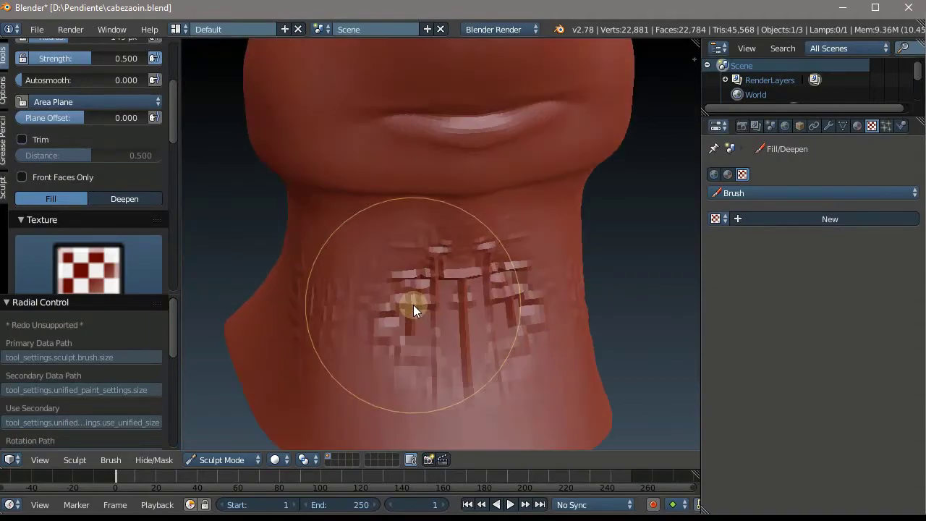
scroll(413, 305, "down", 3)
scroll(346, 279, "up", 2)
mouse_move(346, 280)
middle_mouse_down()
mouse_move(540, 280)
mouse_move(403, 246)
mouse_move(302, 260)
middle_mouse_up()
scroll(365, 264, "down", 3)
scroll(298, 265, "up", 3)
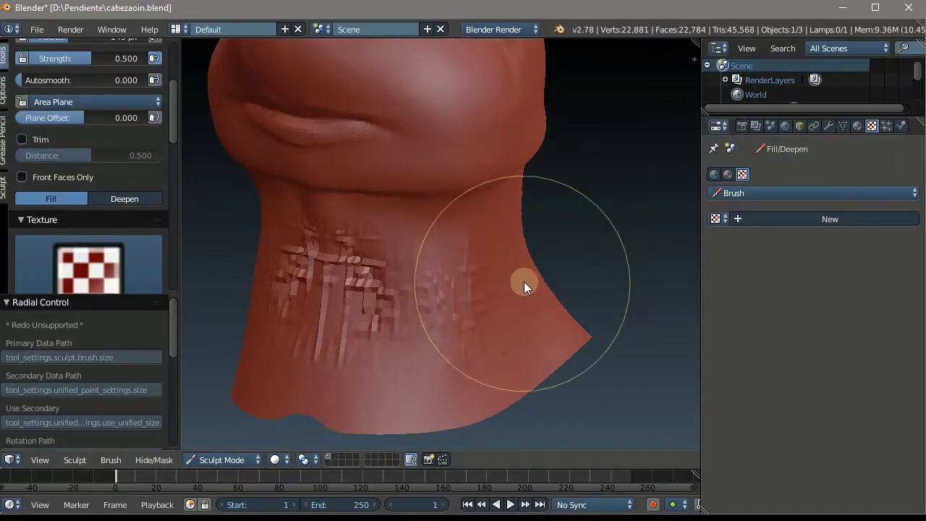
- Undo the last two textured relief strokes on the neck
key("ctrl+z")
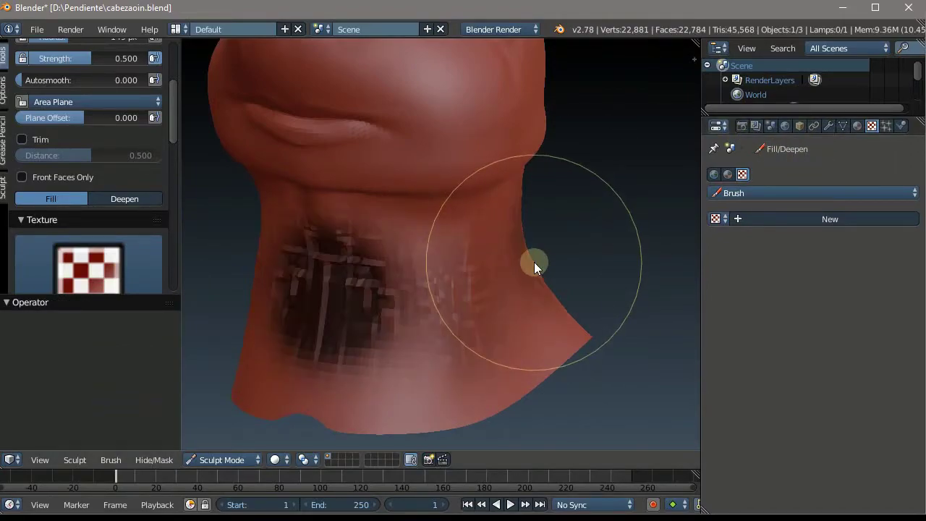
key("ctrl+z")
key("ctrl+z")
key("ctrl+z")
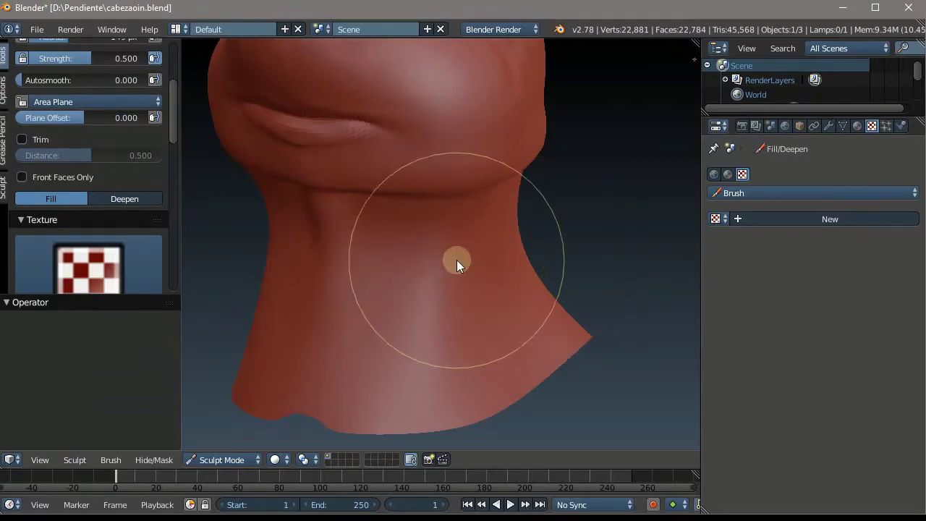
scroll(402, 267, "up", 3)
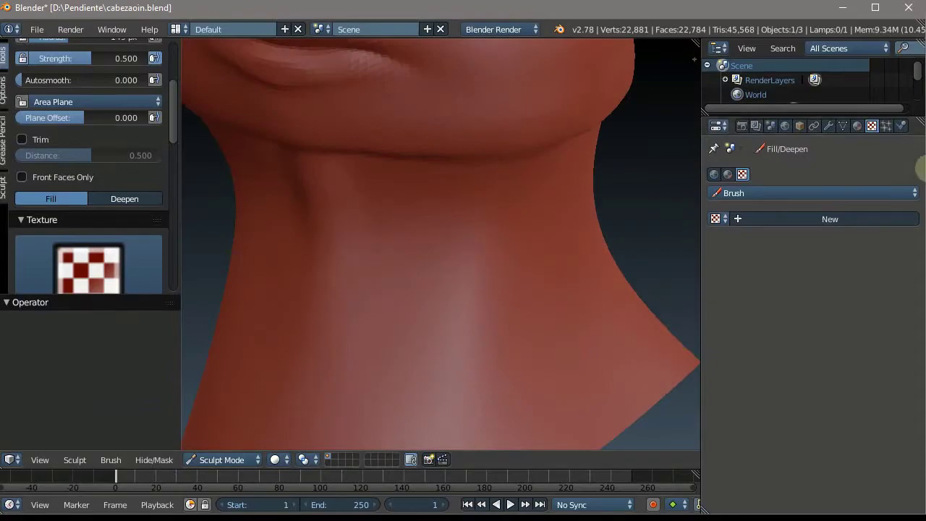
- Subdivide the Multires modifier to sculpt level 5, giving 91,329 vertices
left_click(830, 125)
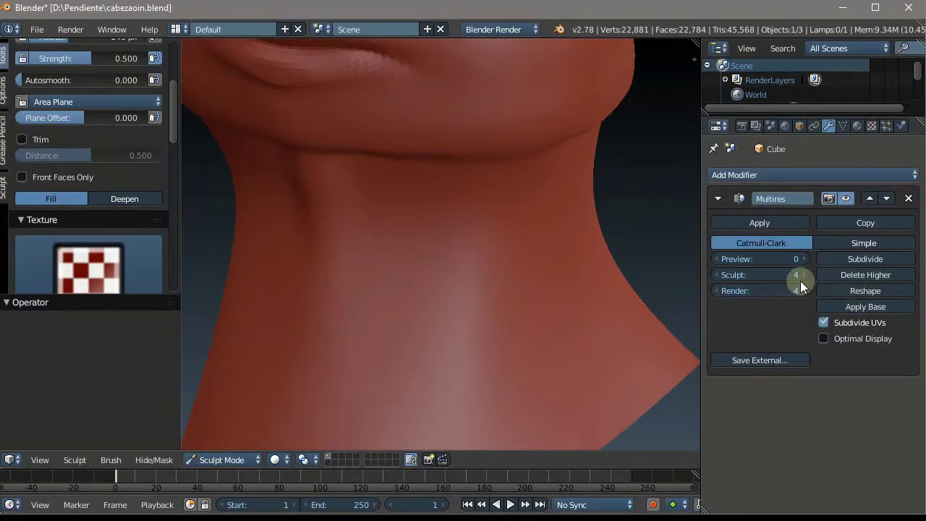
left_click(872, 260)
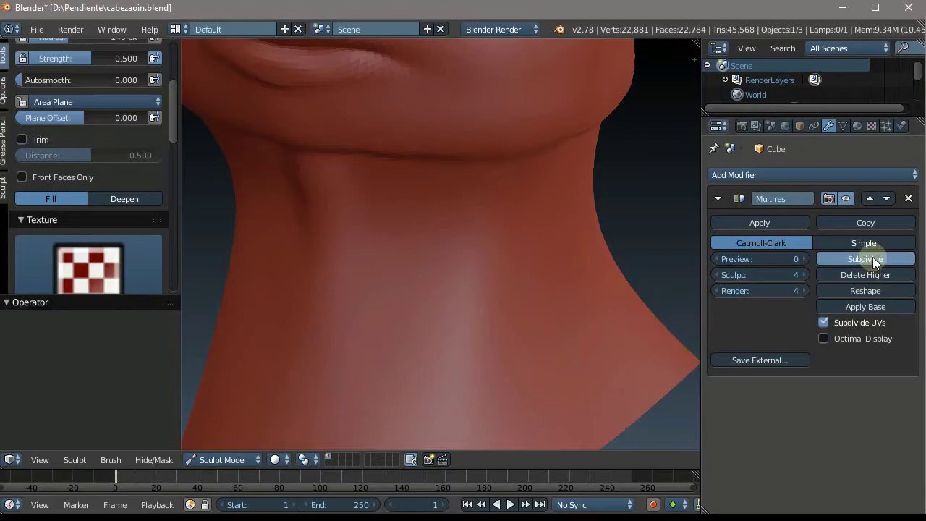
mouse_move(550, 254)
middle_mouse_down()
mouse_move(515, 269)
mouse_move(507, 216)
mouse_move(448, 204)
mouse_move(423, 260)
middle_mouse_up()
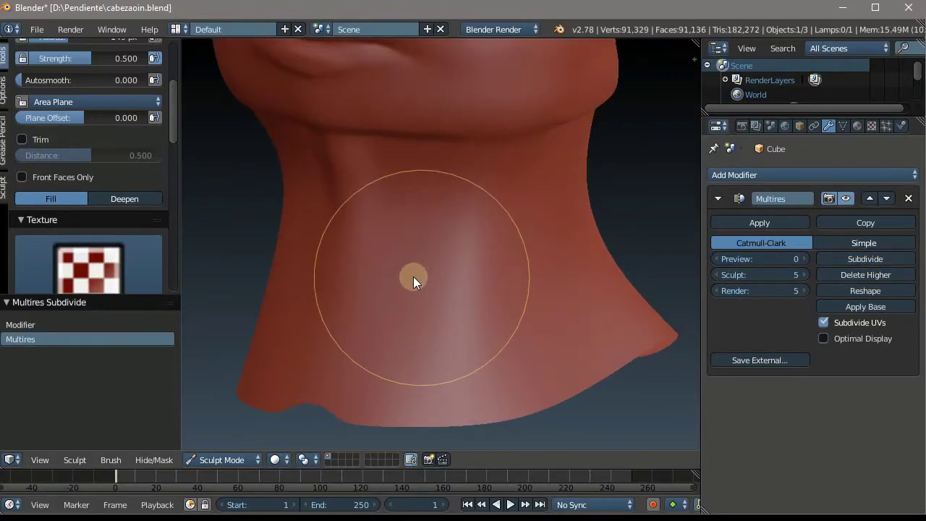
- Select the Mask brush and paint a mask blotch on the neck
scroll(126, 139, "up", 5)
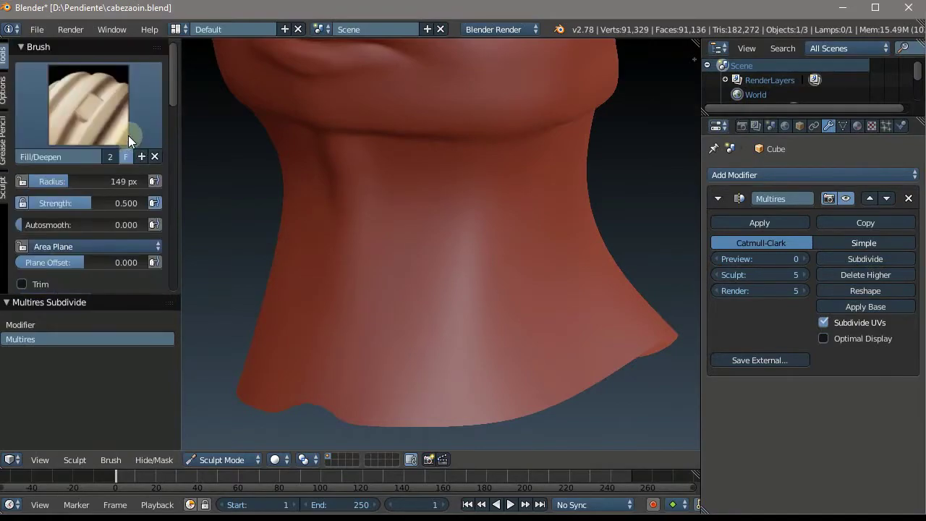
left_click(120, 110)
left_click(107, 260)
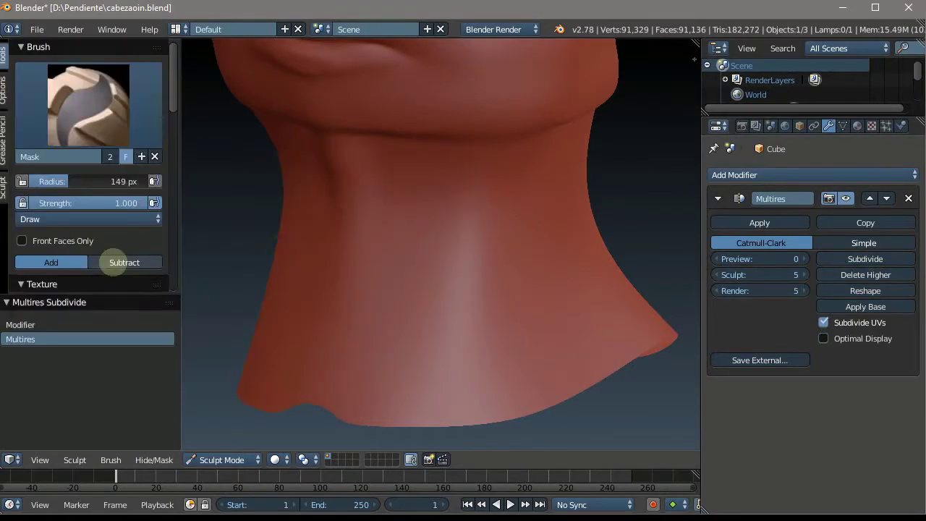
scroll(131, 200, "down", 5)
scroll(131, 199, "down", 4)
scroll(131, 199, "up", 3)
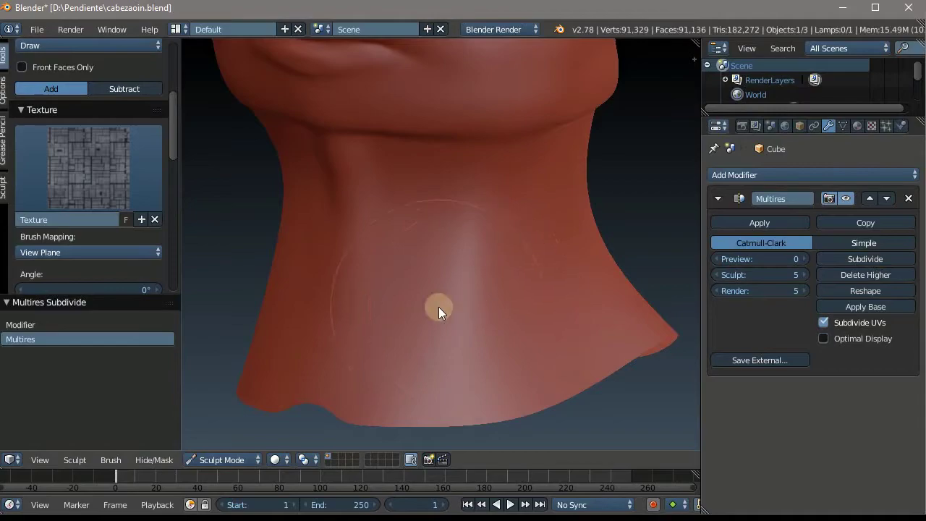
left_click(430, 276)
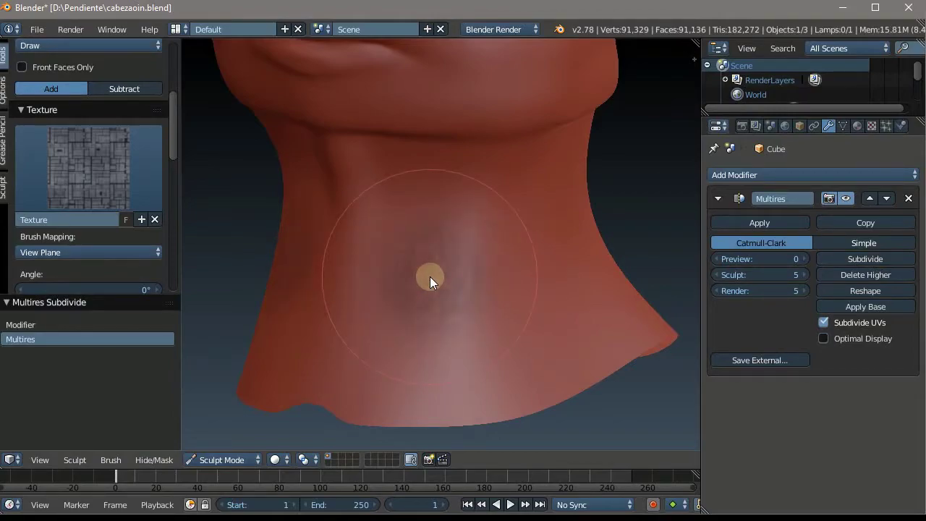
mouse_move(349, 222)
middle_mouse_down()
mouse_move(487, 237)
mouse_move(413, 232)
middle_mouse_up()
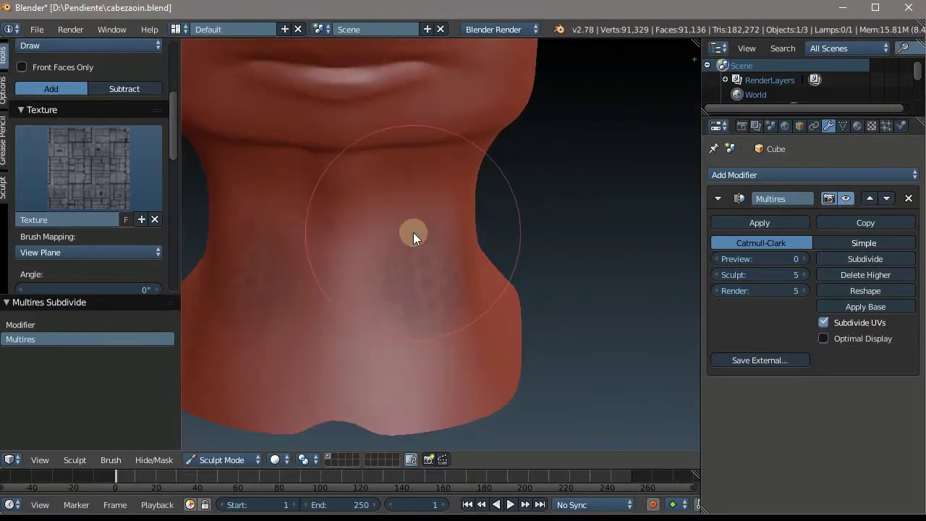
scroll(124, 204, "down", 8)
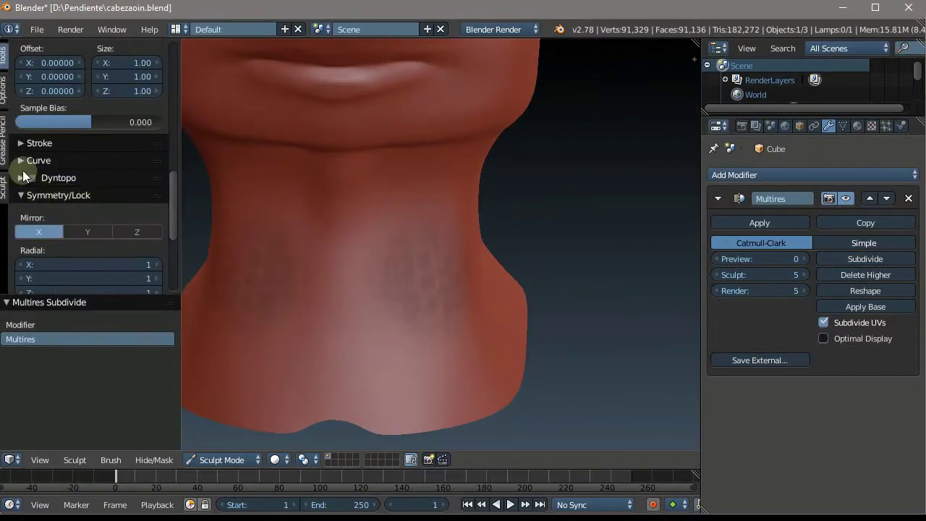
- Turn off X mirror, clear the blotches, and repaint a softened one on the neck's right side
left_click(42, 233)
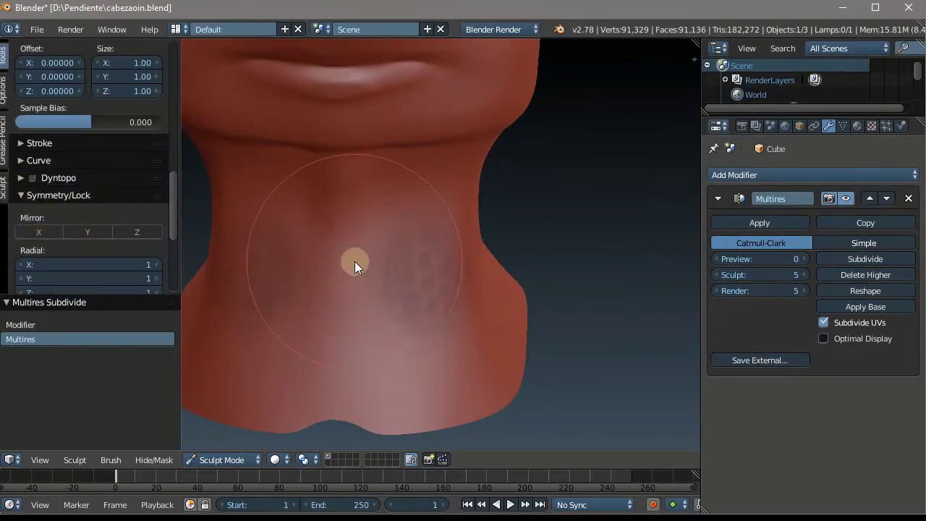
left_click_drag(354, 262, 387, 276, "shift")
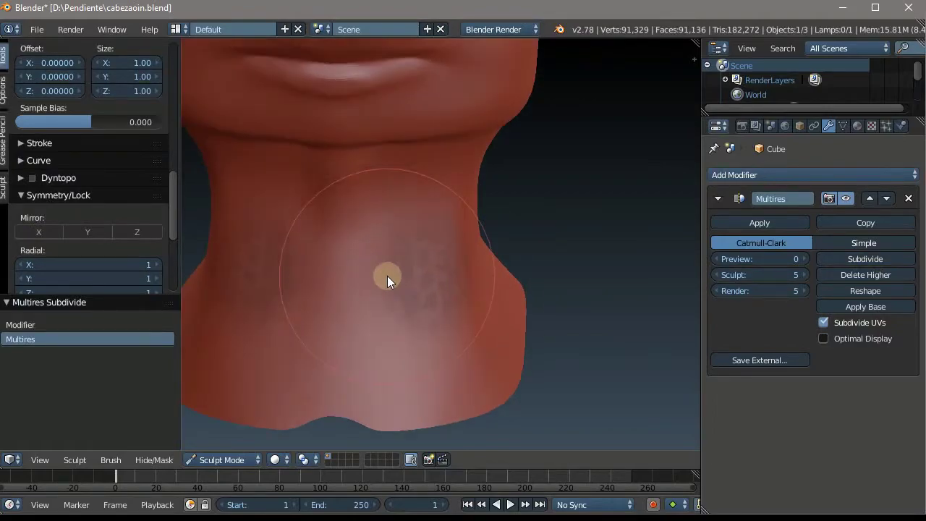
left_click(429, 297)
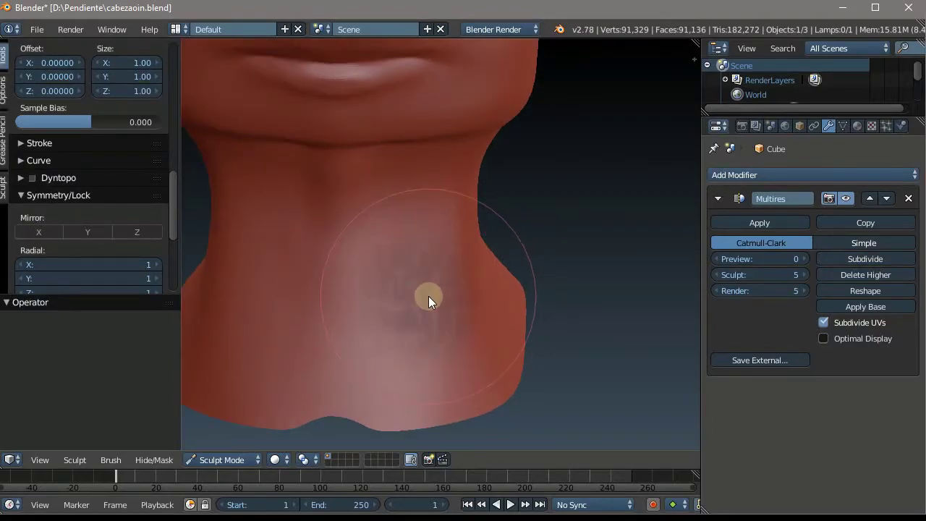
mouse_move(361, 219)
middle_mouse_down()
mouse_move(445, 223)
mouse_move(335, 270)
mouse_move(399, 254)
middle_mouse_up()
left_click_drag(399, 254, 385, 273, "shift")
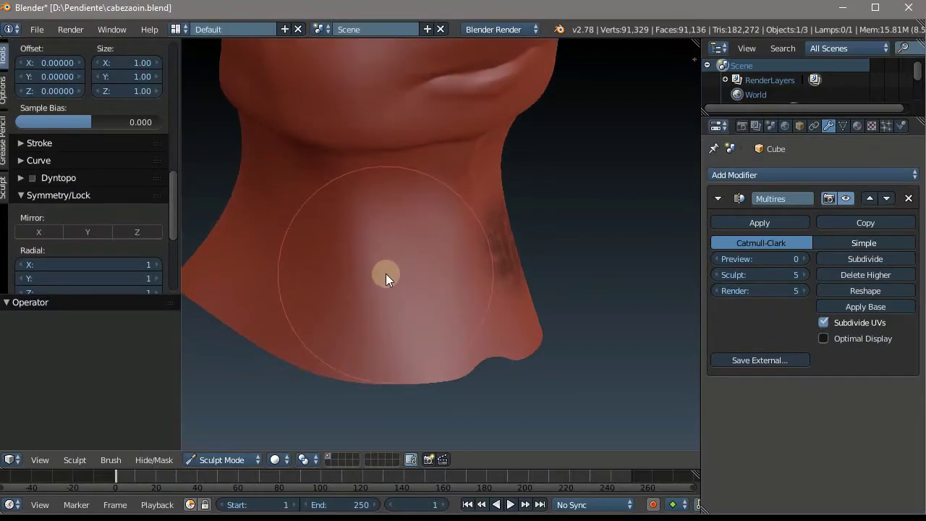
- Enlarge the brush radius and stamp large grid-texture imprints across the neck
key("f")
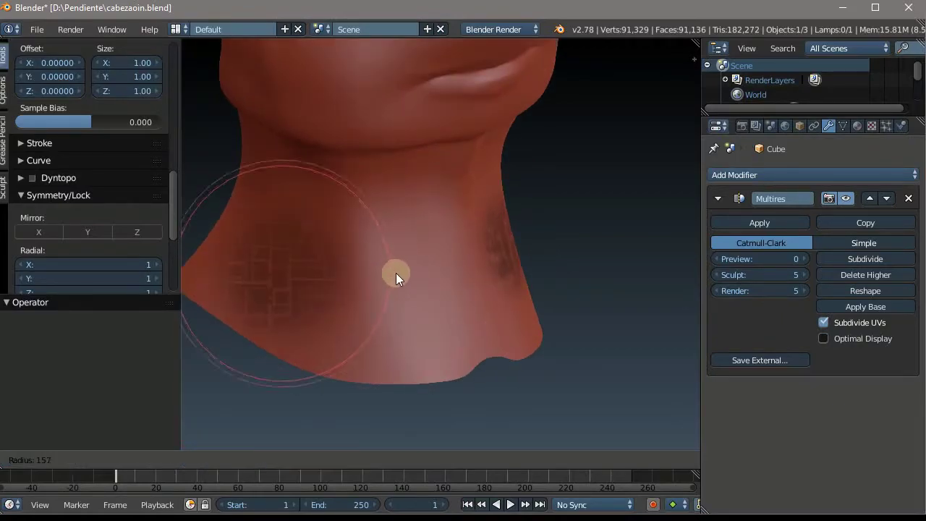
left_click(466, 280)
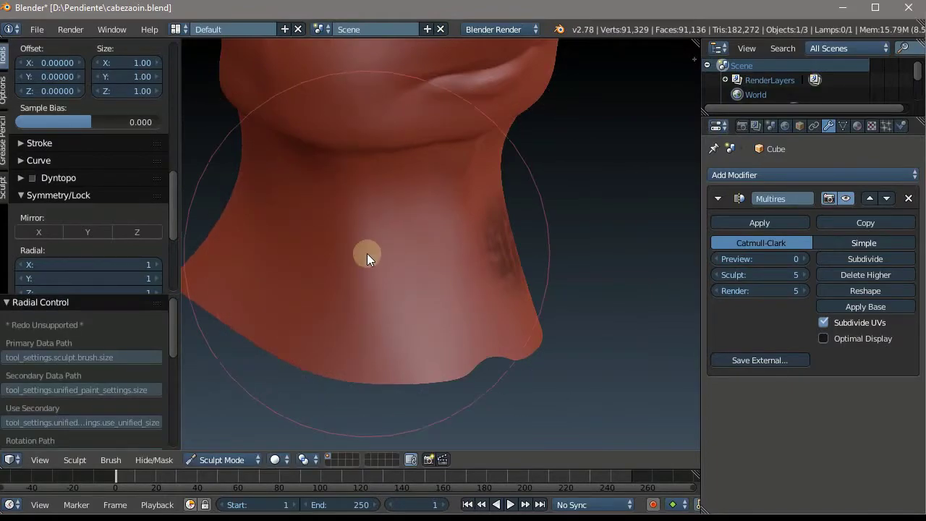
left_click_drag(367, 254, 365, 242)
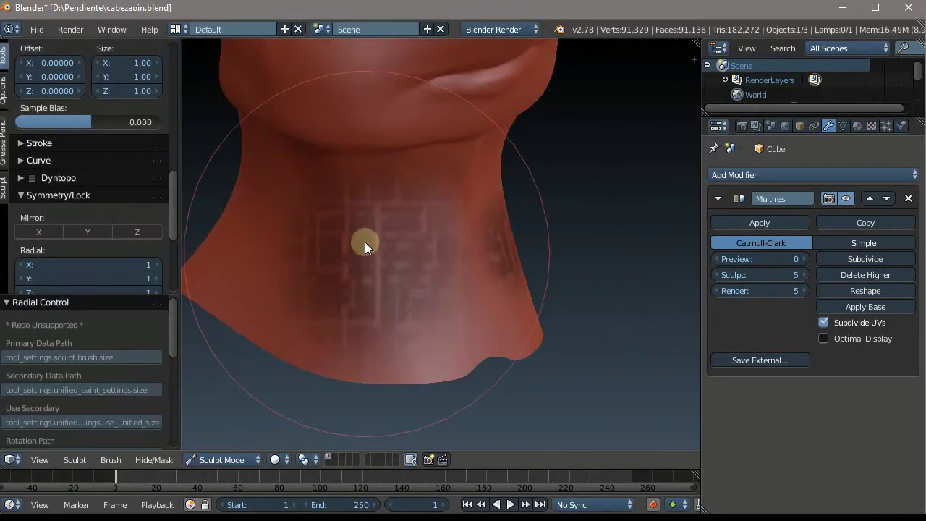
mouse_move(365, 242)
middle_mouse_down()
mouse_move(316, 192)
mouse_move(465, 205)
mouse_move(322, 219)
middle_mouse_up()
scroll(322, 218, "down", 4)
scroll(329, 226, "up", 4)
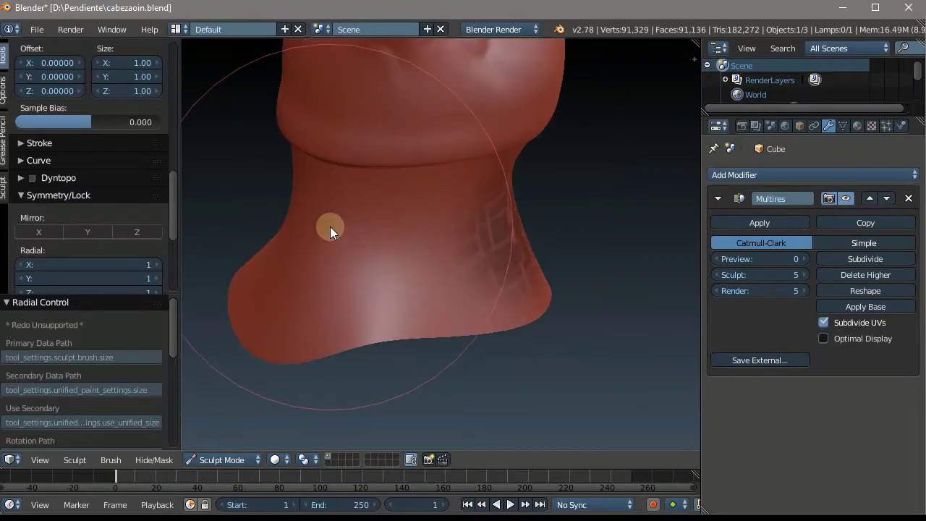
left_click(397, 219)
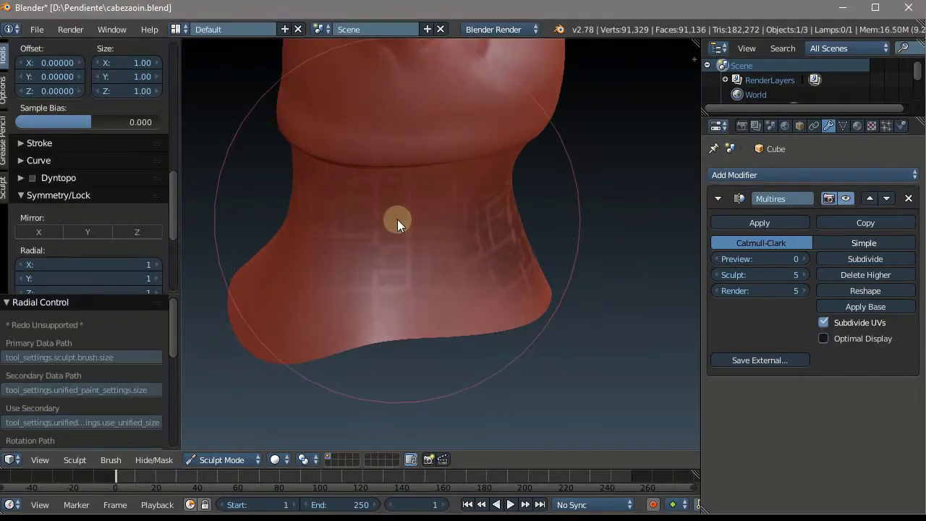
left_click(397, 219)
mouse_move(358, 216)
middle_mouse_down()
mouse_move(476, 220)
mouse_move(326, 226)
middle_mouse_up()
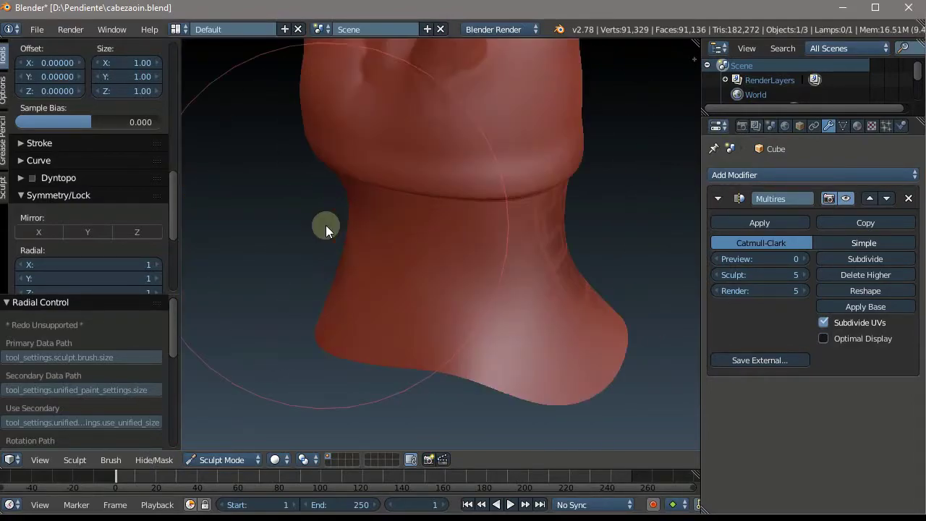
- Undo the overly strong imprint and restamp darker grid imprints on the neck front
key("ctrl+z")
left_click(455, 254)
scroll(448, 247, "down", 4)
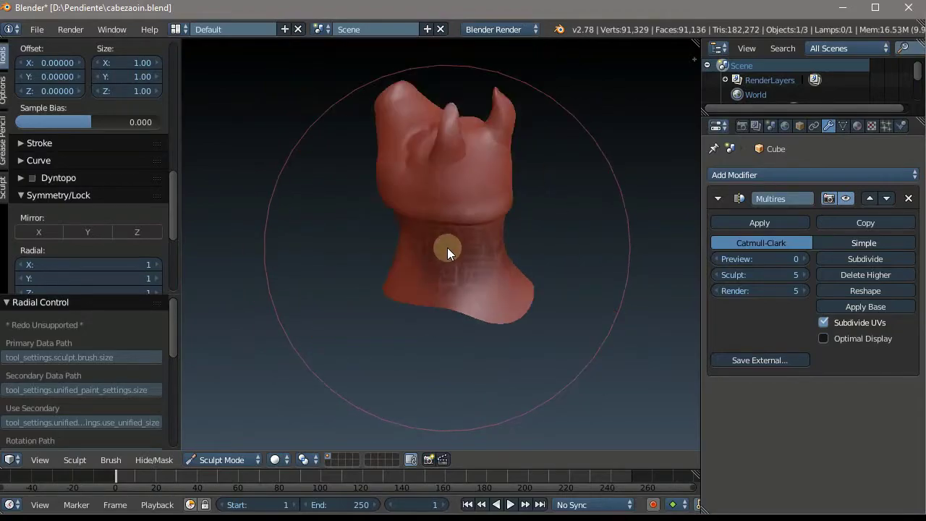
middle_click_drag(447, 248, 459, 240)
scroll(414, 284, "up", 4)
left_click(358, 252)
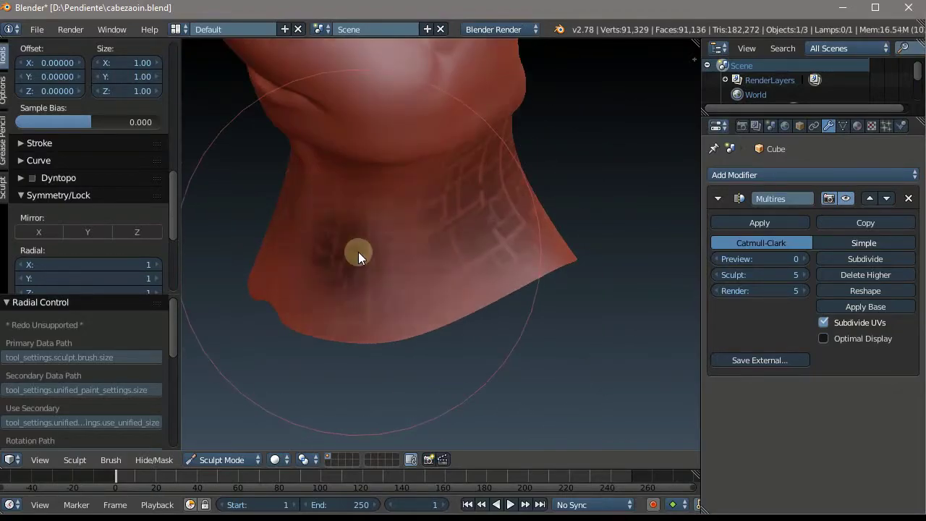
left_click(421, 270)
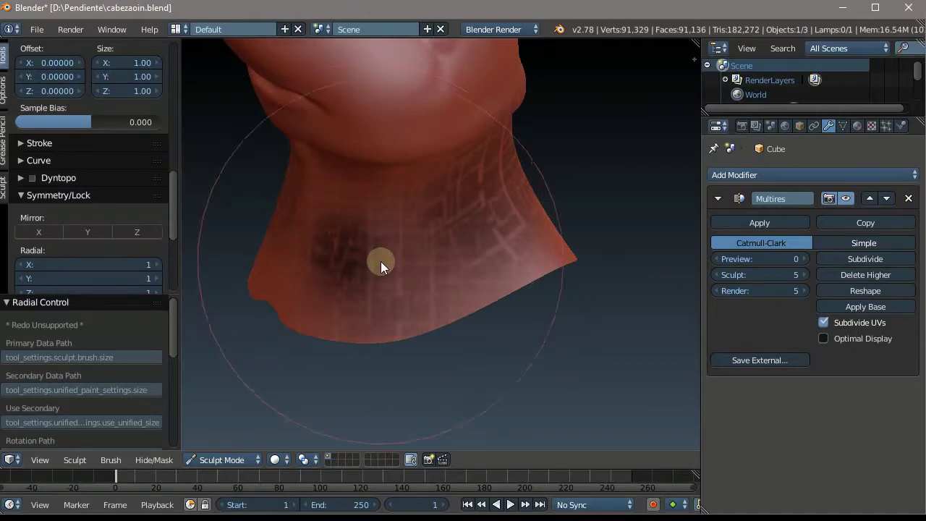
middle_click_drag(381, 262, 399, 239)
scroll(438, 239, "down", 3)
scroll(375, 286, "up", 3)
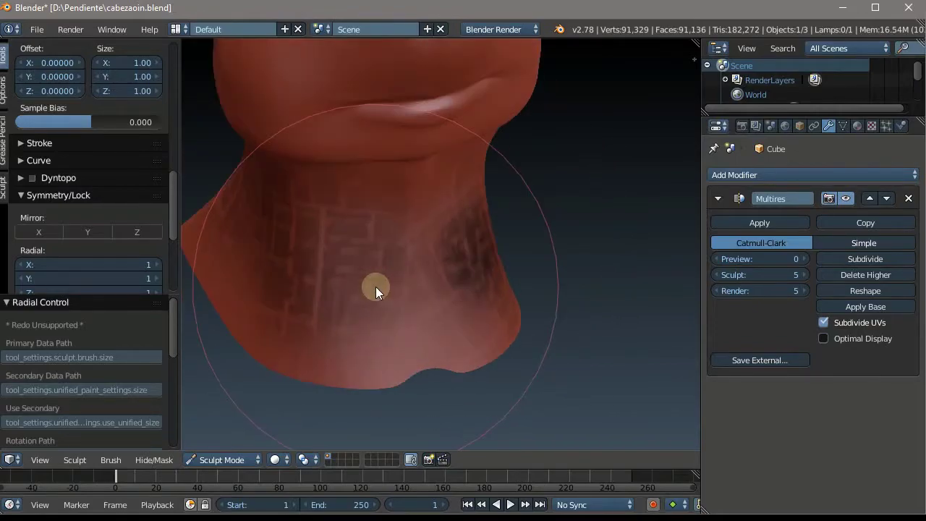
- Stamp and repeatedly deepen a dark grid patch on the neck's side
left_click(436, 273)
mouse_move(438, 271)
middle_mouse_down()
mouse_move(407, 207)
mouse_move(436, 217)
middle_mouse_up()
left_click(406, 209)
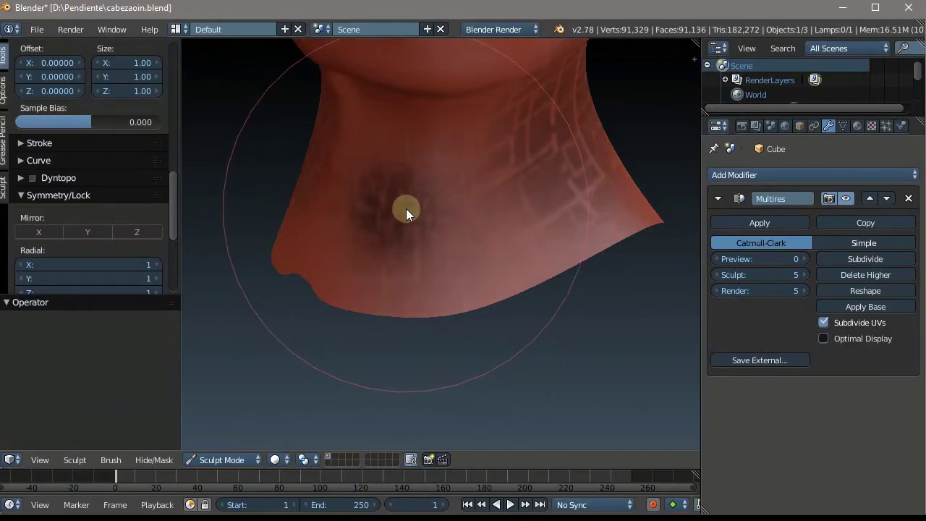
left_click(406, 208)
left_click(406, 208)
mouse_move(406, 208)
middle_mouse_down()
mouse_move(369, 205)
mouse_move(417, 217)
middle_mouse_up()
left_click(416, 218)
- Switch the active sculpt brush to Blob (253 px radius, 0.500 strength, 0.500 pinch)
scroll(170, 133, "up", 5)
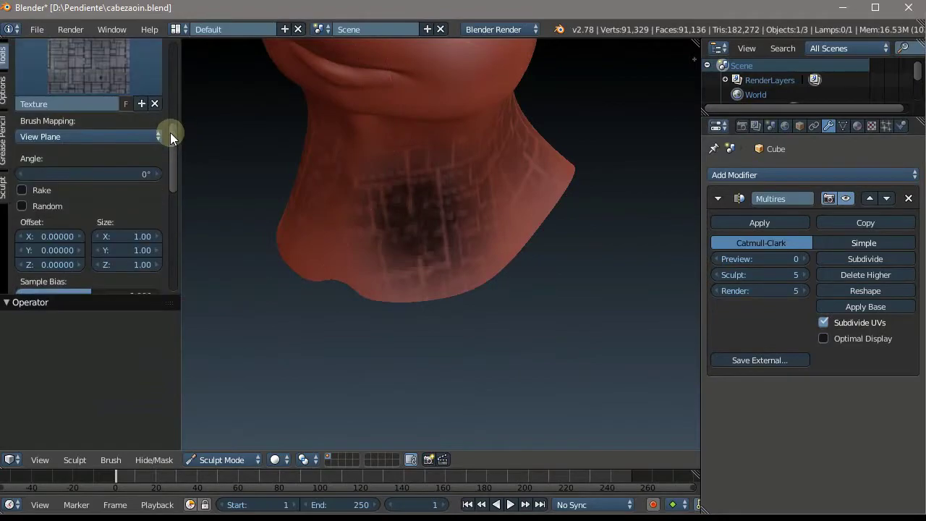
scroll(170, 133, "up", 5)
left_click(60, 95)
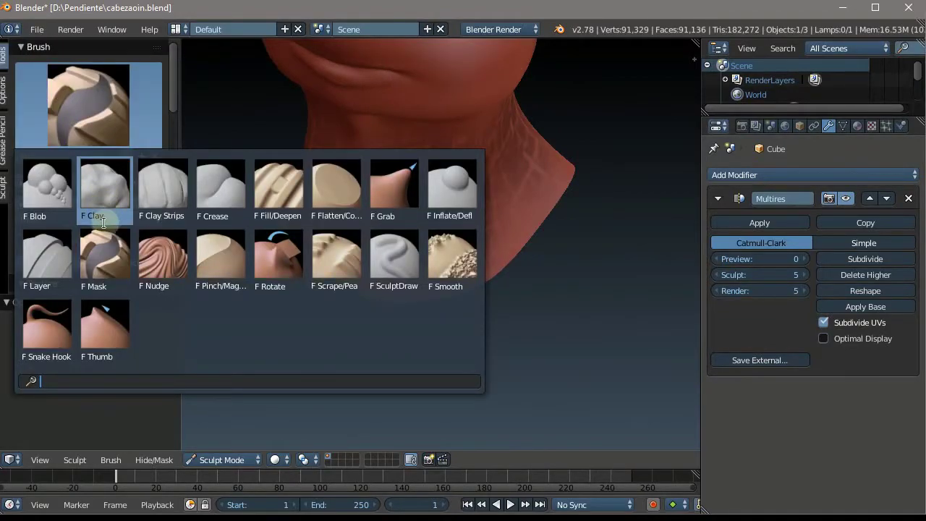
left_click(27, 183)
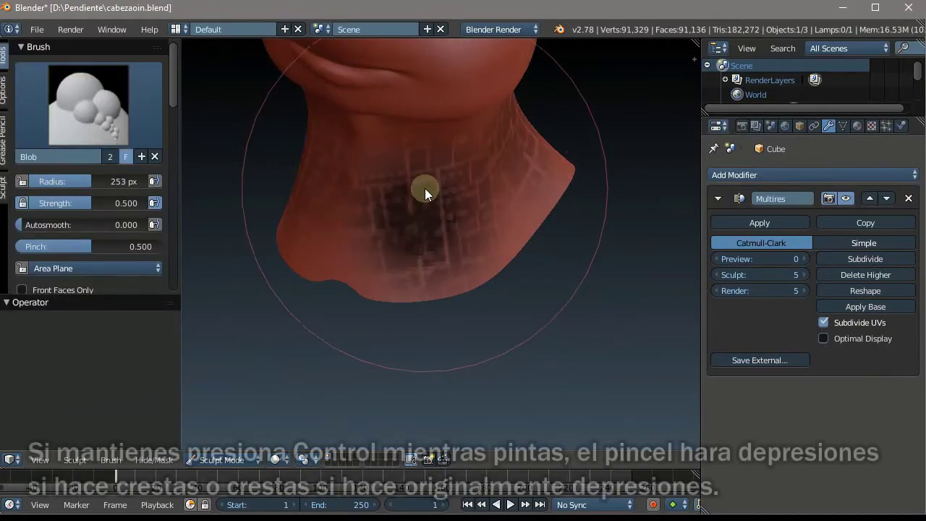
- Dab the Blob brush on the neck's grid stamps to raise blocky panels, then inspect the relief
mouse_move(424, 189)
middle_mouse_down()
mouse_move(532, 201)
mouse_move(428, 195)
mouse_move(512, 201)
mouse_move(493, 212)
mouse_move(592, 206)
mouse_move(540, 193)
mouse_move(443, 230)
mouse_move(447, 202)
mouse_move(532, 236)
mouse_move(564, 203)
mouse_move(468, 195)
mouse_move(588, 226)
mouse_move(480, 222)
mouse_move(552, 201)
middle_mouse_up()
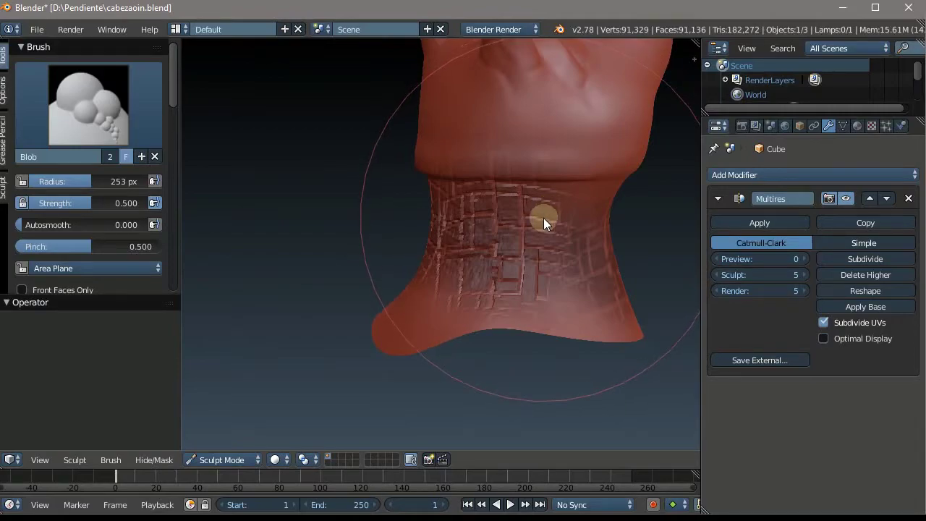
left_click(544, 218)
scroll(497, 178, "down", 3)
scroll(426, 180, "up", 8)
scroll(426, 180, "down", 3)
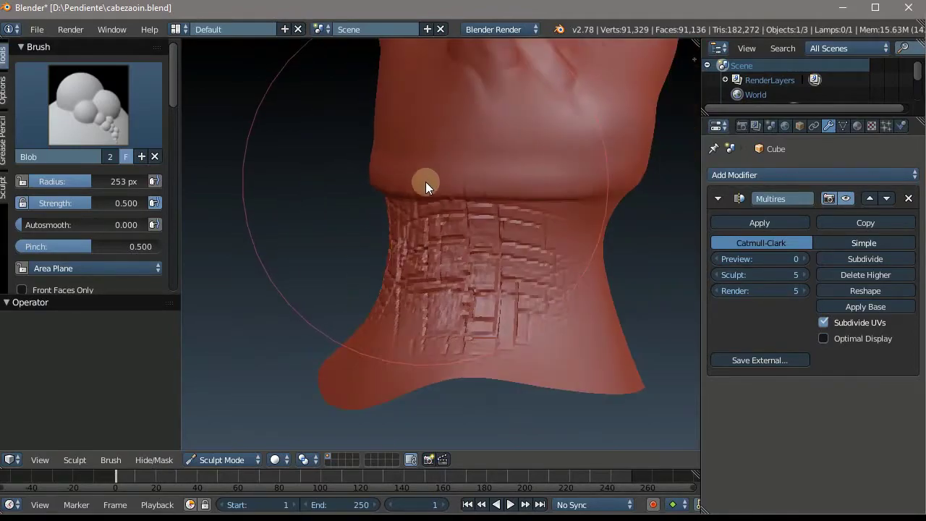
scroll(423, 185, "up", 3)
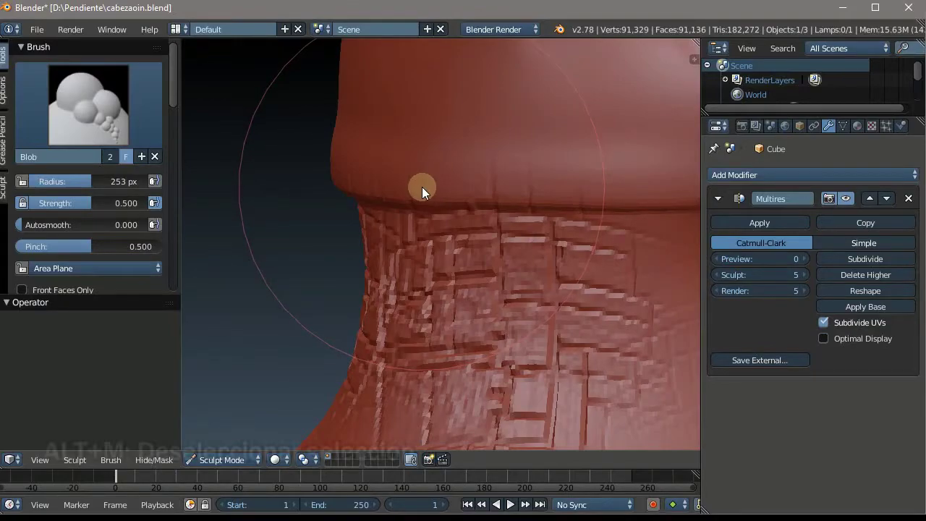
- Shrink the brush radius to 91 px
key("f")
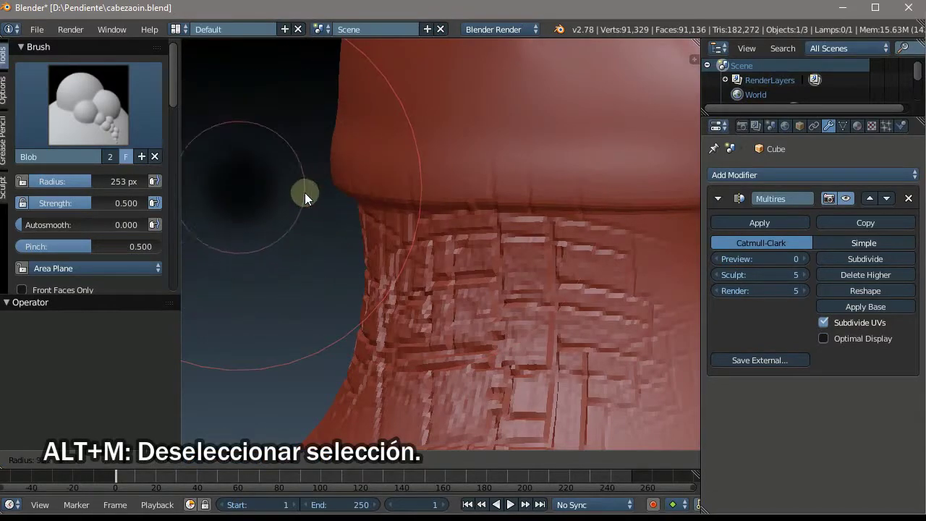
left_click(305, 192)
scroll(313, 188, "down", 3)
scroll(424, 192, "up", 2)
scroll(277, 224, "up", 2)
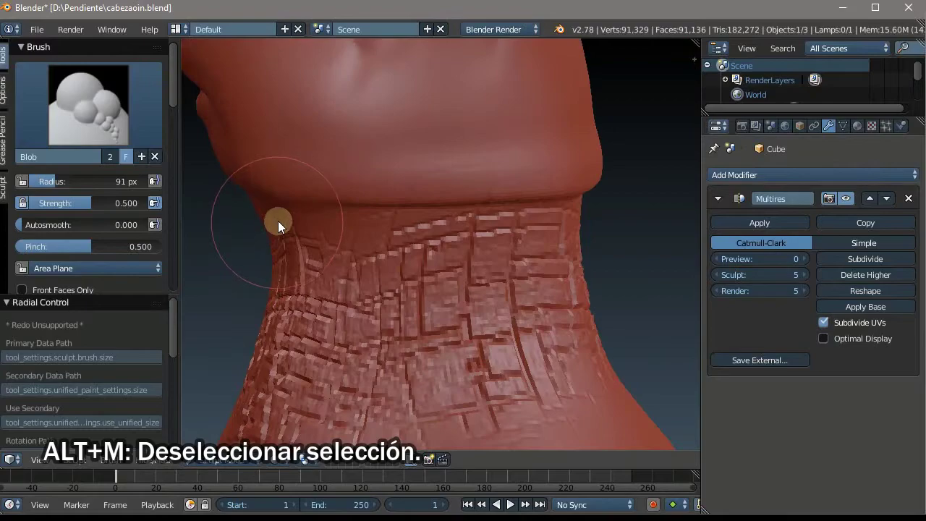
scroll(281, 216, "up", 2)
scroll(281, 215, "down", 2)
- Frame the chin and jaw and make Mask the active sculpt brush
mouse_move(270, 221)
middle_mouse_down()
mouse_move(512, 221)
mouse_move(268, 208)
middle_mouse_up()
scroll(279, 222, "down", 3)
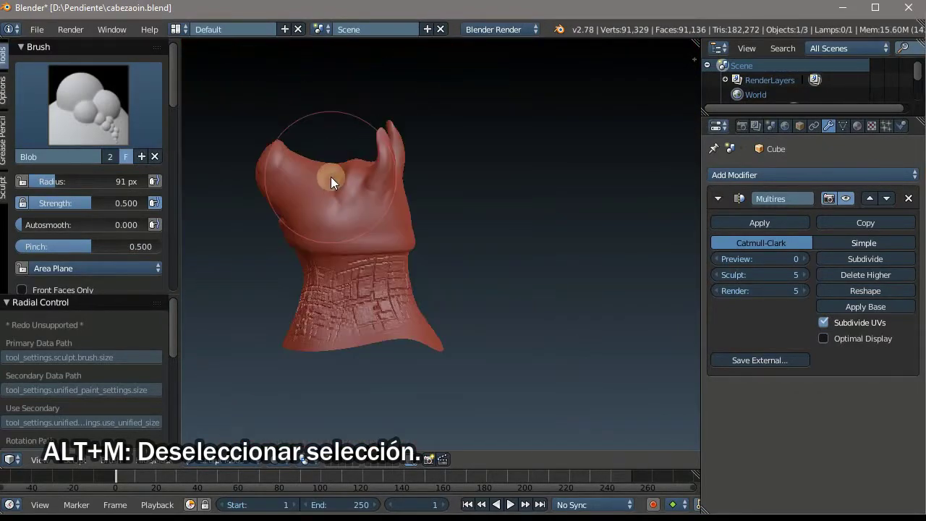
scroll(294, 145, "up", 2)
scroll(289, 138, "up", 2)
scroll(288, 134, "up", 2)
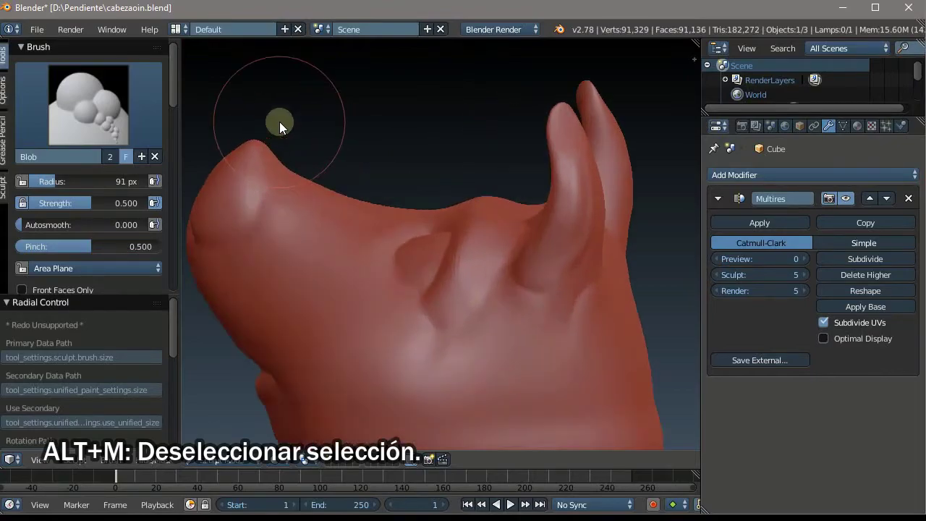
left_click(120, 111)
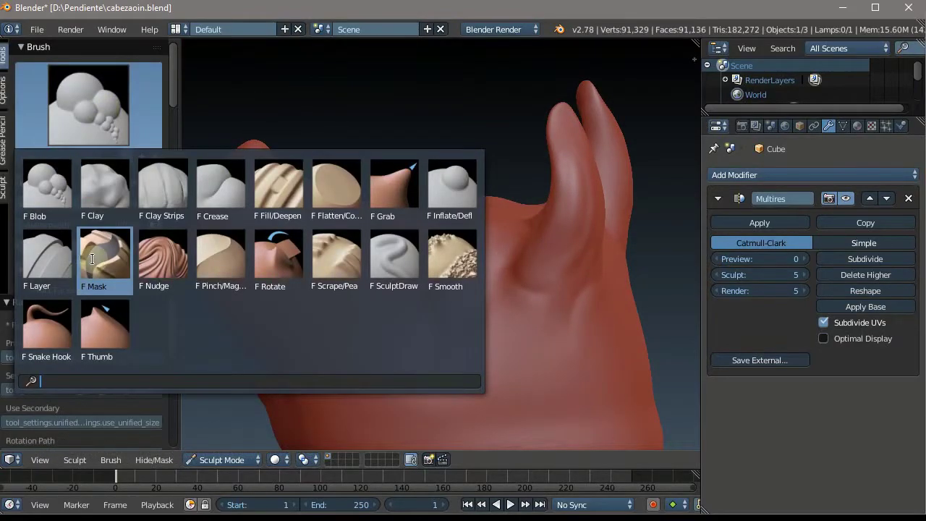
left_click(83, 272)
left_click(79, 111)
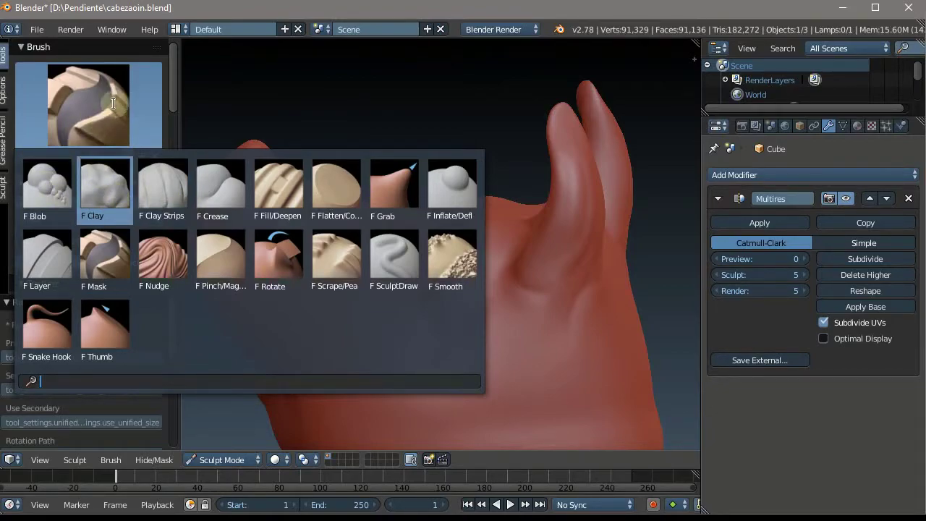
- Unlink the texture from the Mask brush
scroll(153, 109, "down", 4)
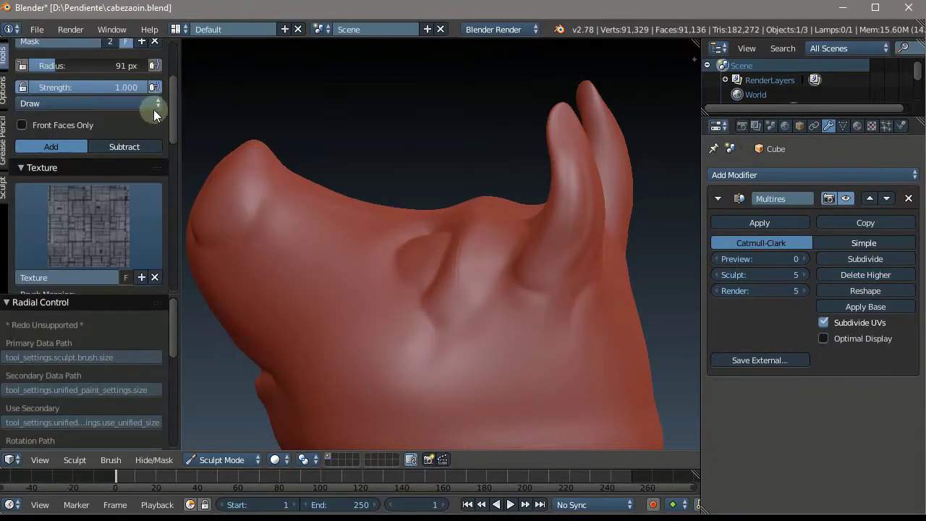
scroll(131, 156, "down", 2)
left_click(154, 220)
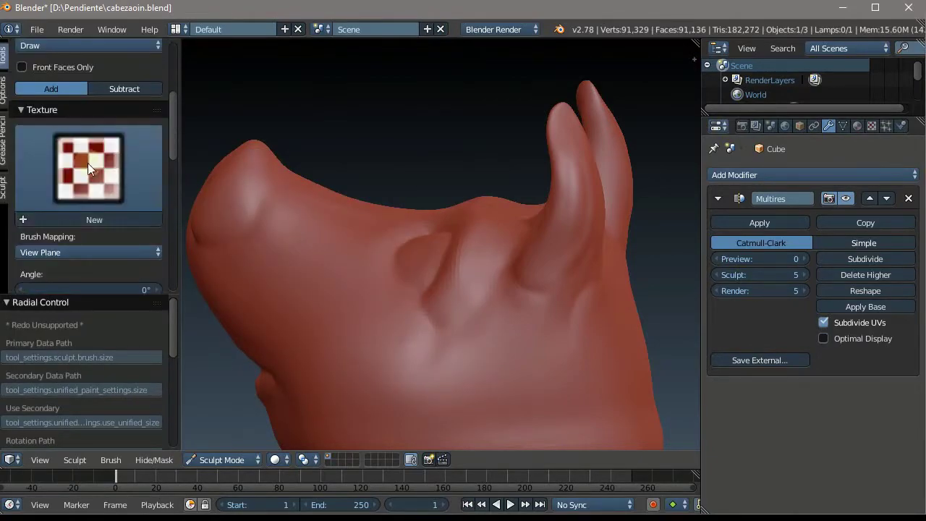
scroll(88, 163, "down", 4)
middle_click_drag(275, 165, 322, 177)
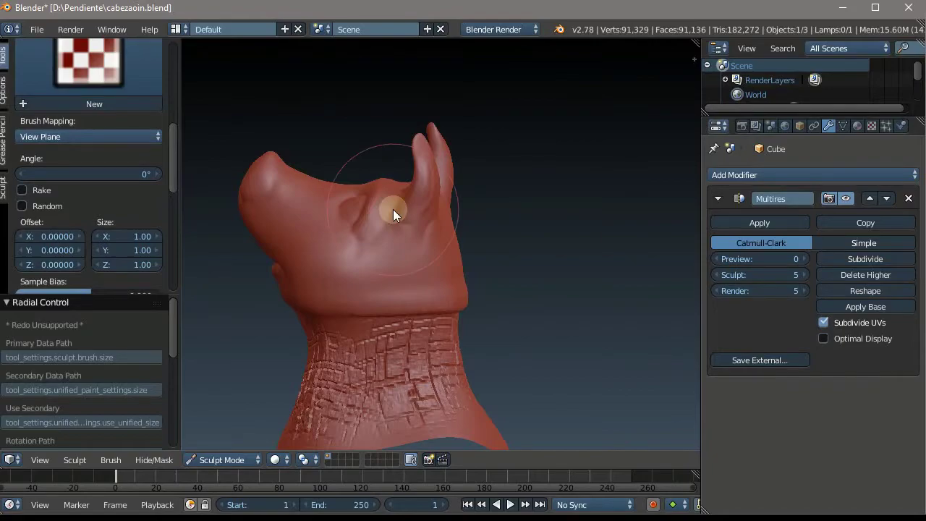
- Turn on Mirror X symmetry for mask painting
middle_click_drag(393, 210, 469, 266)
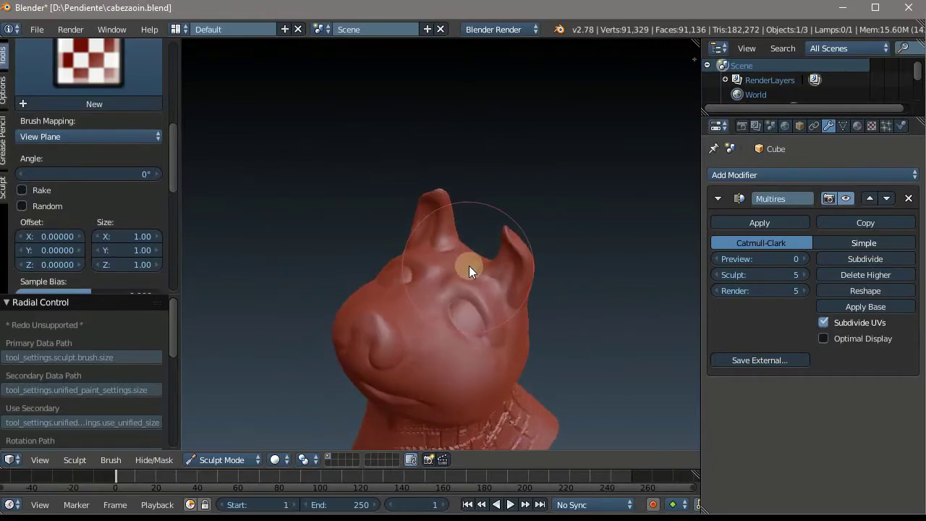
scroll(94, 190, "down", 5)
scroll(96, 188, "down", 4)
scroll(43, 178, "up", 2)
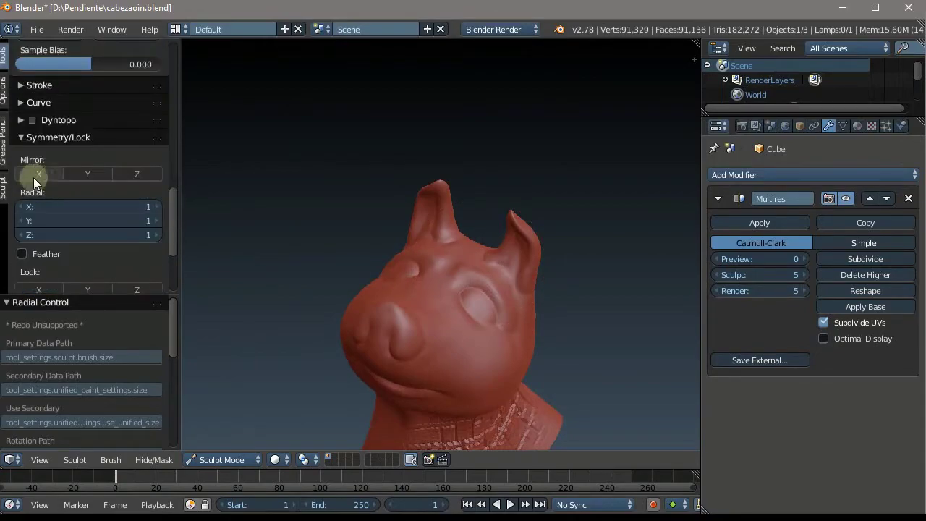
left_click(36, 173)
scroll(160, 150, "down", 4)
scroll(160, 150, "up", 4)
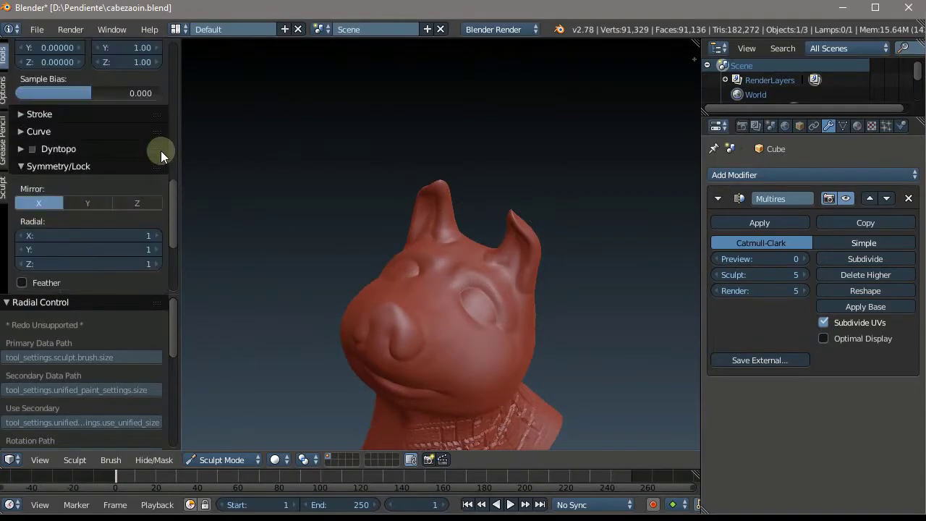
scroll(161, 151, "down", 2)
scroll(161, 151, "down", 1)
scroll(161, 151, "up", 8)
scroll(159, 154, "up", 4)
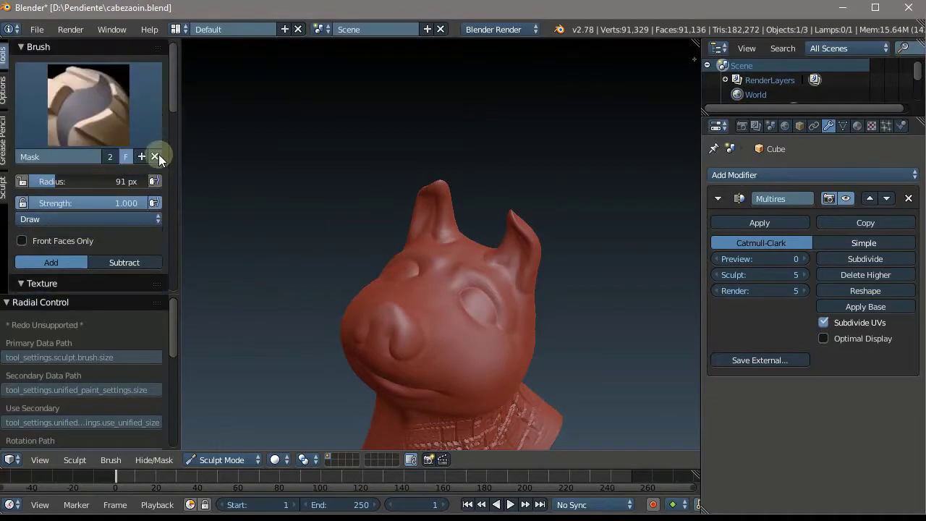
scroll(325, 247, "up", 2)
scroll(325, 247, "up", 1)
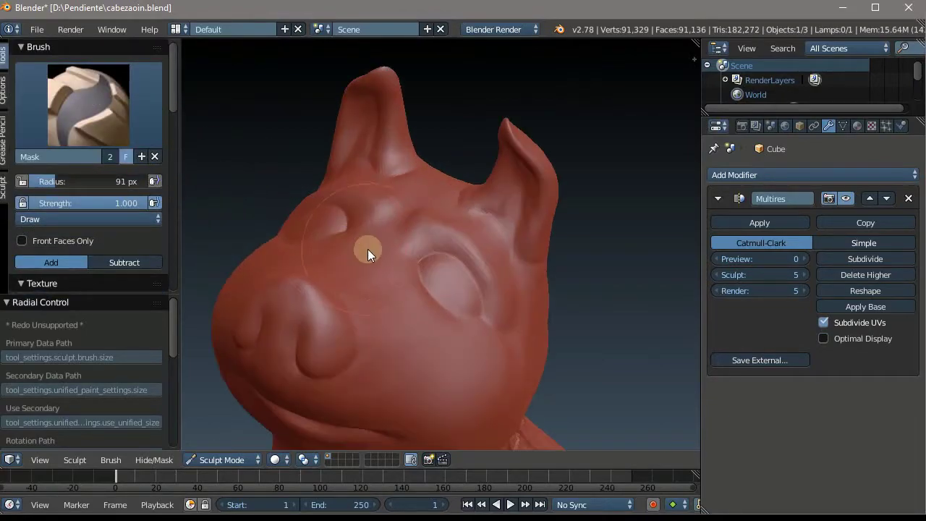
scroll(368, 249, "up", 2)
- Paint a dark mask band across both eye sockets from the front
middle_click_drag(393, 243, 560, 345)
mouse_move(560, 344)
left_mouse_down()
mouse_move(501, 312)
mouse_move(495, 289)
mouse_move(568, 350)
mouse_move(466, 302)
mouse_move(327, 309)
mouse_move(317, 300)
mouse_move(359, 270)
mouse_move(512, 293)
left_mouse_up()
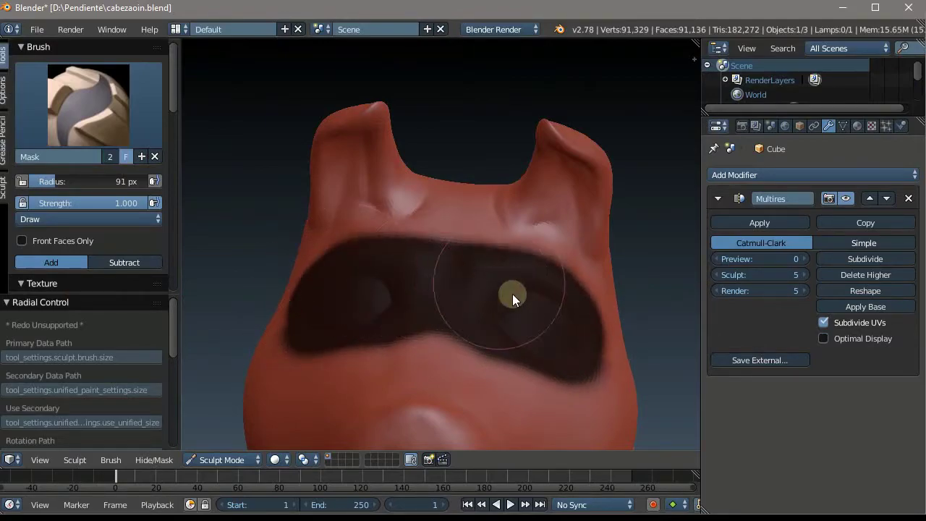
mouse_move(555, 352)
left_mouse_down()
mouse_move(450, 318)
mouse_move(374, 317)
left_mouse_up()
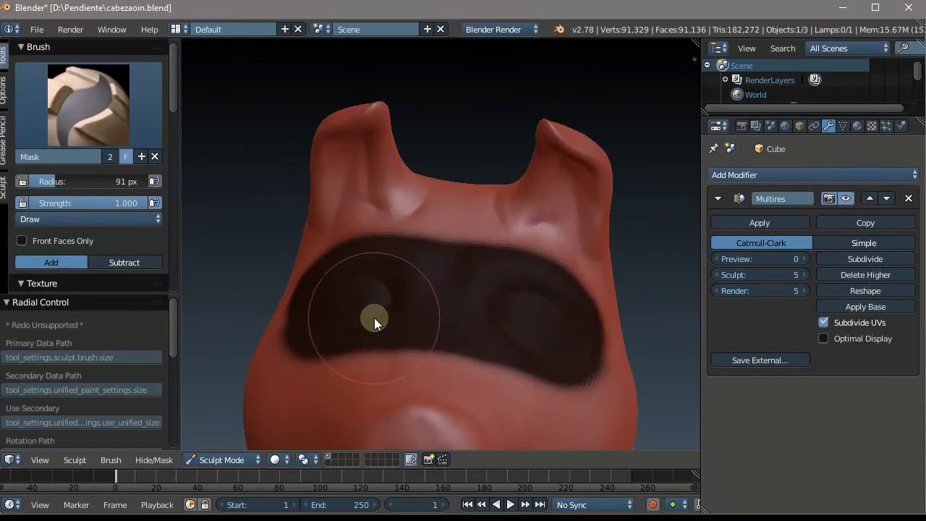
scroll(369, 311, "down", 1)
scroll(337, 286, "up", 1)
middle_click_drag(337, 287, 387, 293)
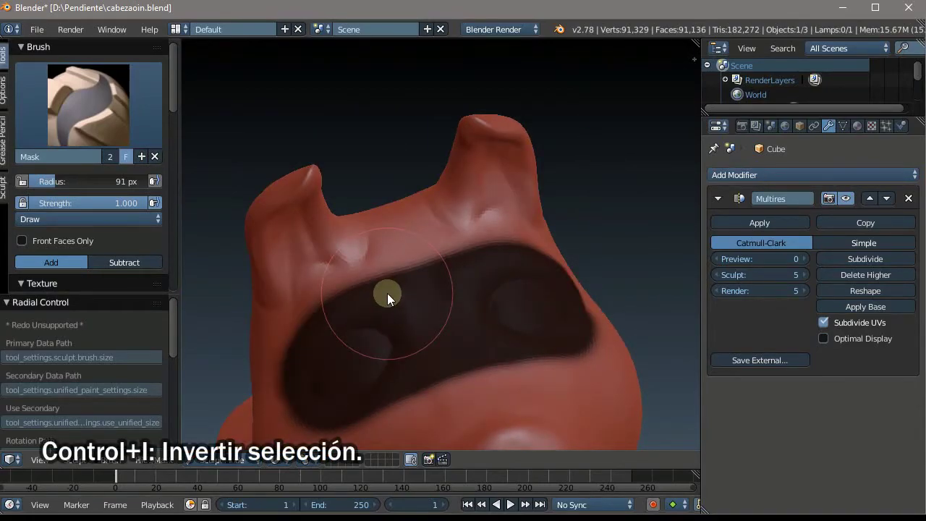
- Invert the mask to free the eye band and select the Crease brush
key("ctrl+i")
scroll(387, 293, "down", 1)
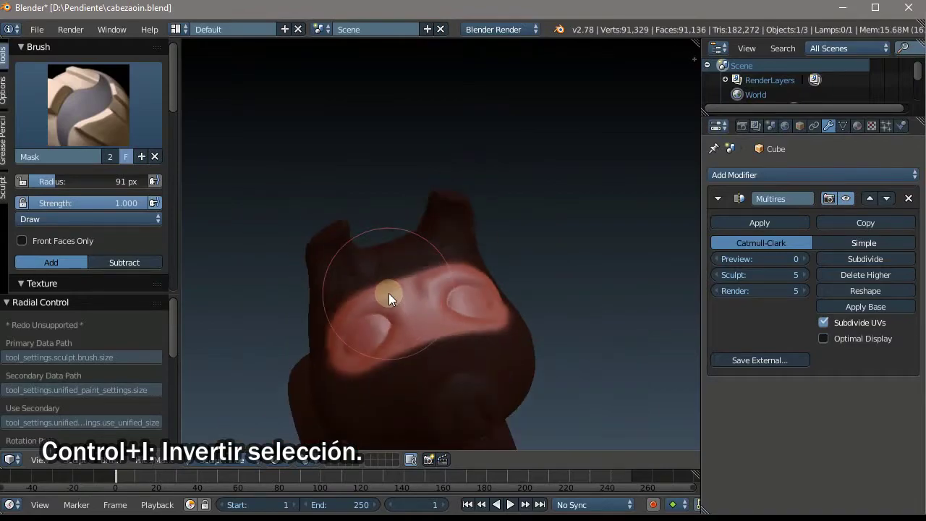
scroll(389, 293, "up", 2)
scroll(278, 214, "down", 2)
left_click(82, 134)
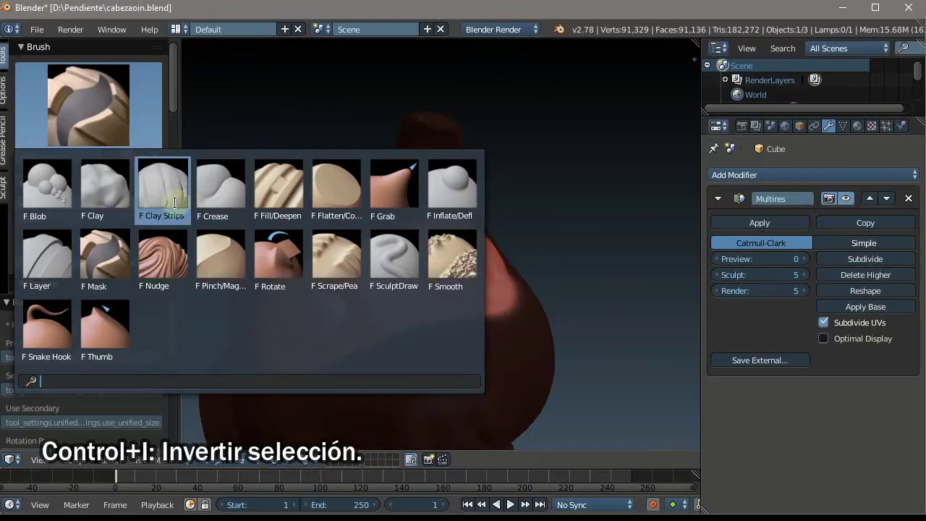
left_click(215, 197)
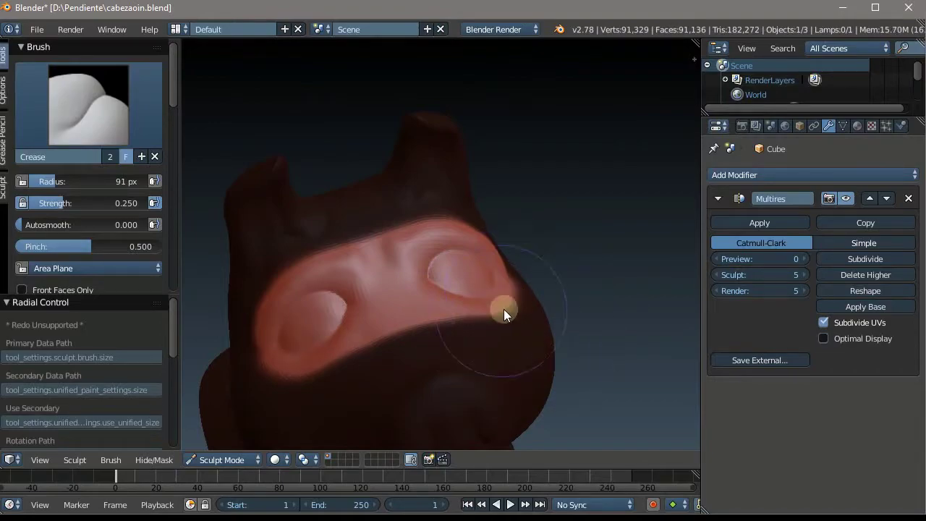
- Undo a first crease stroke and reduce the brush radius to 60 px
mouse_move(503, 309)
left_mouse_down()
mouse_move(391, 326)
mouse_move(269, 374)
mouse_move(241, 289)
left_mouse_up()
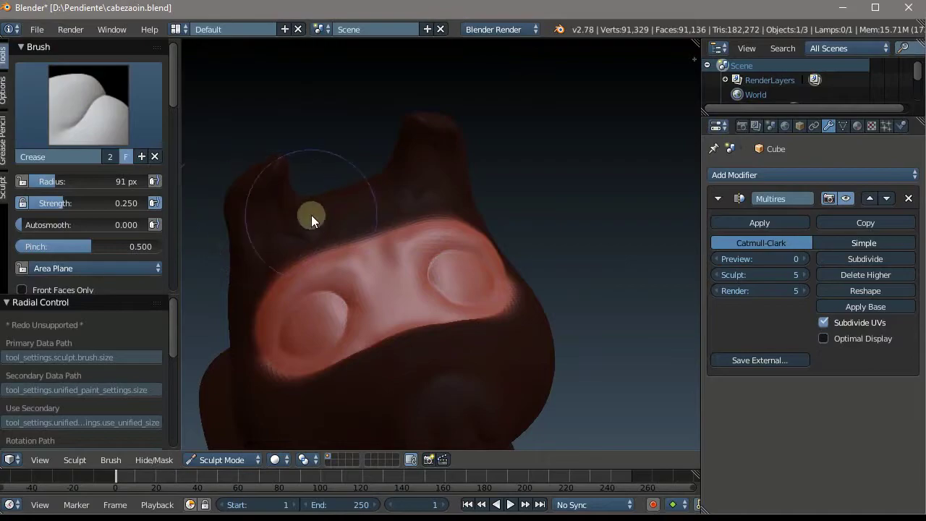
key("ctrl+z")
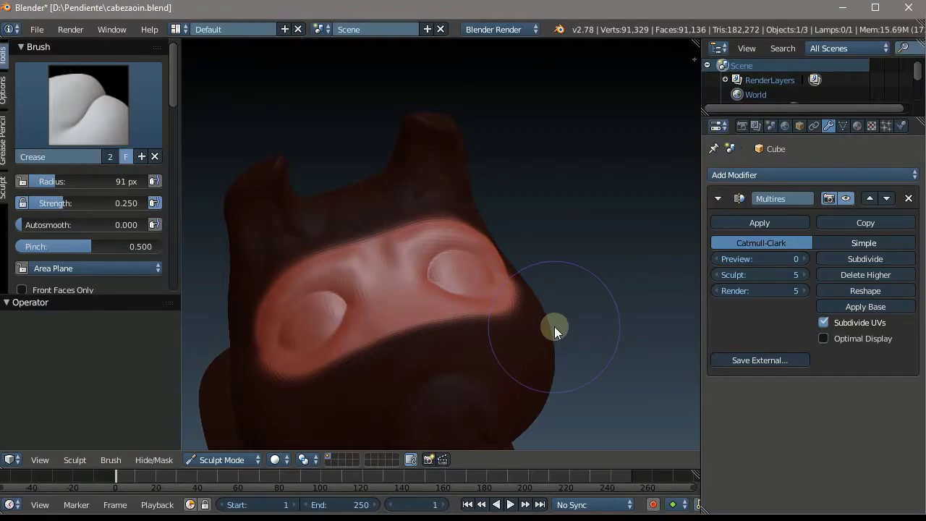
key("f")
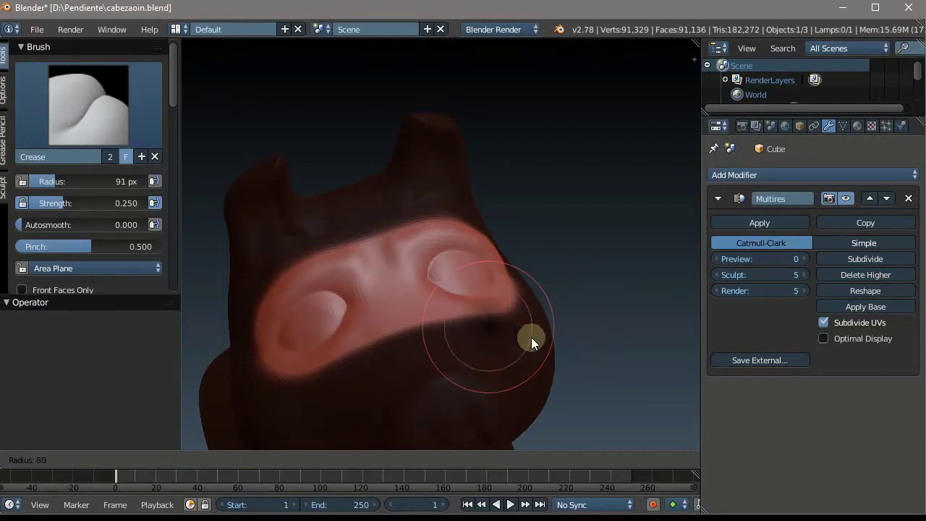
left_click(531, 338)
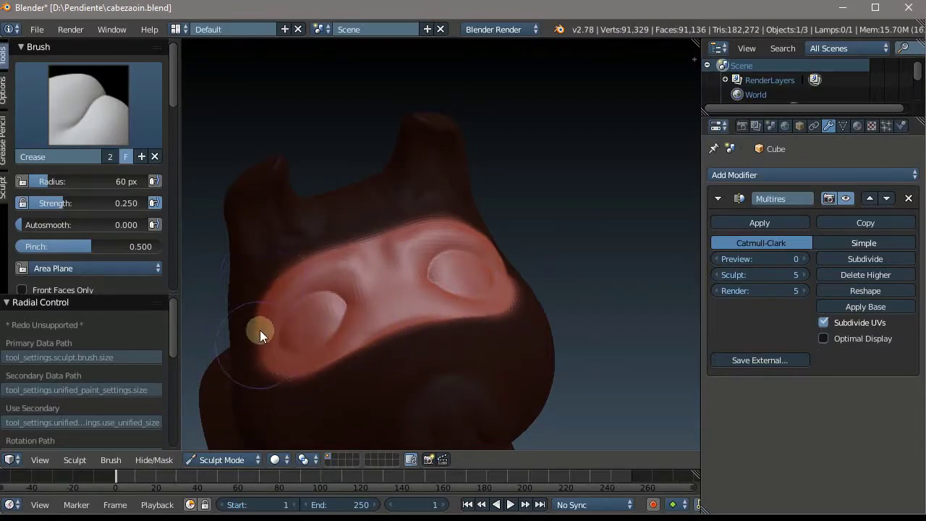
- Crease along the upper and lower edges of the unmasked brow and eye-socket band
mouse_move(292, 265)
left_mouse_down()
mouse_move(420, 221)
mouse_move(343, 251)
left_mouse_up()
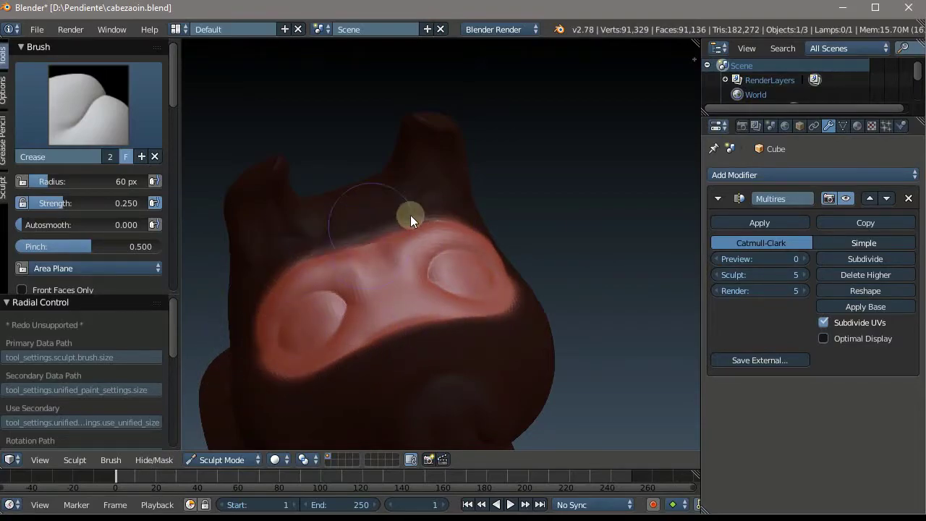
left_click_drag(411, 215, 246, 297)
left_click_drag(260, 389, 397, 345)
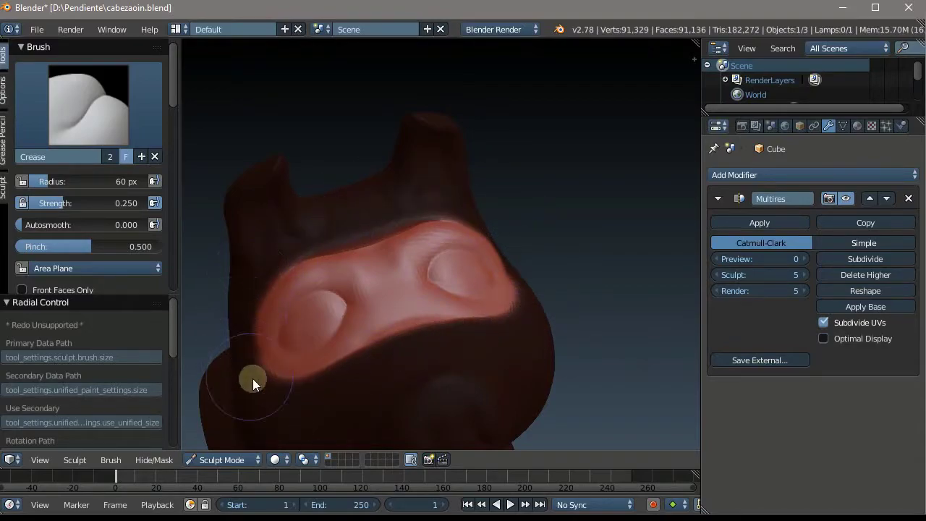
middle_click_drag(512, 274, 464, 277)
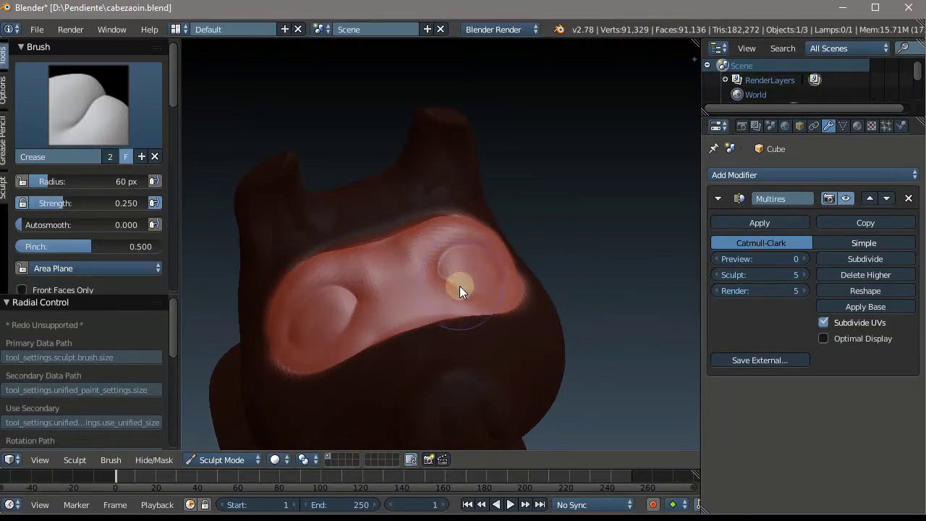
key("KP_1")
- Inspect the Crease grooves above and below the eye sockets from several angles, then open the brush picker
scroll(357, 238, "up", 3)
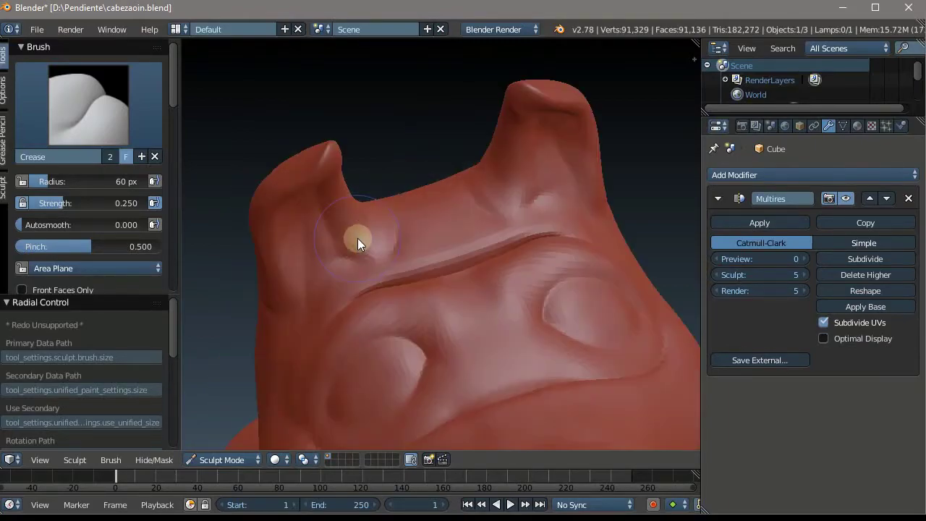
scroll(436, 231, "up", 2)
mouse_move(436, 232)
middle_mouse_down()
mouse_move(396, 196)
mouse_move(471, 244)
mouse_move(438, 348)
mouse_move(234, 256)
mouse_move(357, 291)
mouse_move(290, 213)
mouse_move(374, 263)
mouse_move(403, 330)
mouse_move(520, 274)
mouse_move(359, 244)
mouse_move(355, 260)
mouse_move(383, 209)
middle_mouse_up()
scroll(396, 196, "down", 3)
scroll(387, 267, "up", 3)
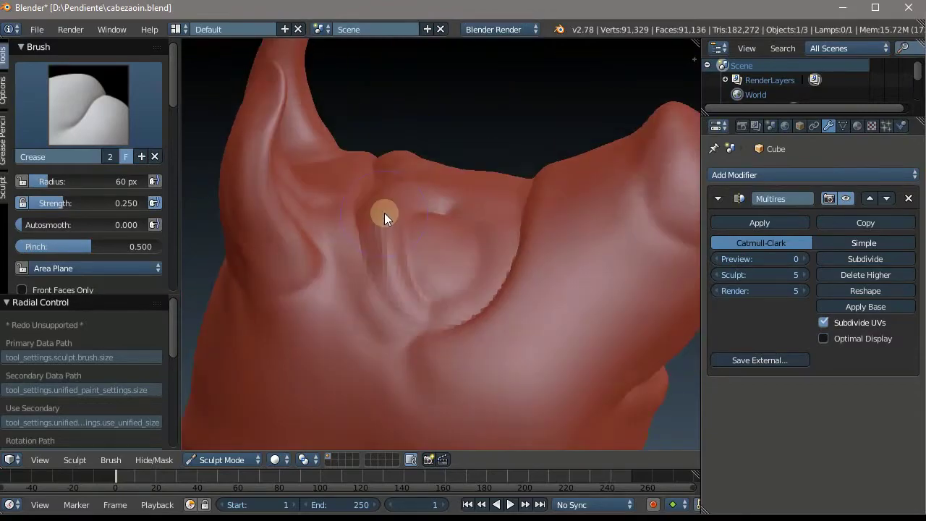
scroll(383, 211, "down", 3)
scroll(381, 220, "up", 1)
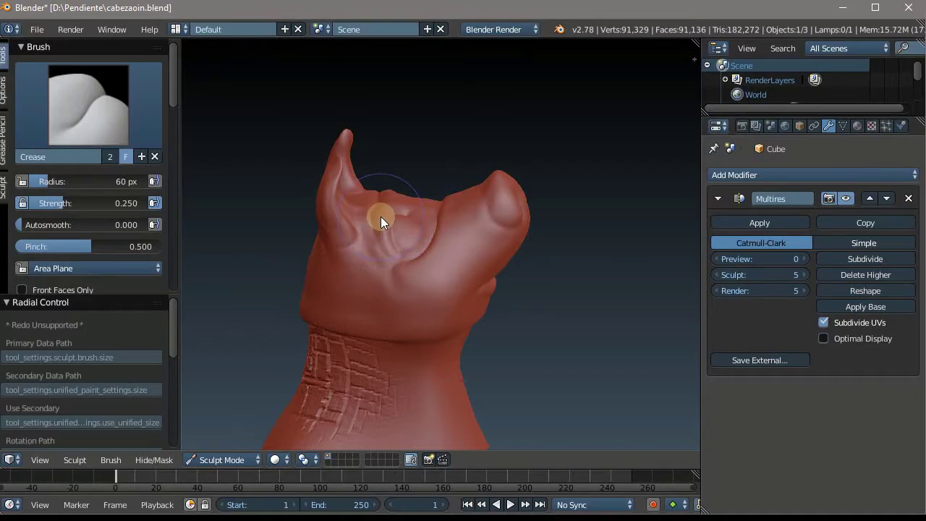
left_click(124, 72)
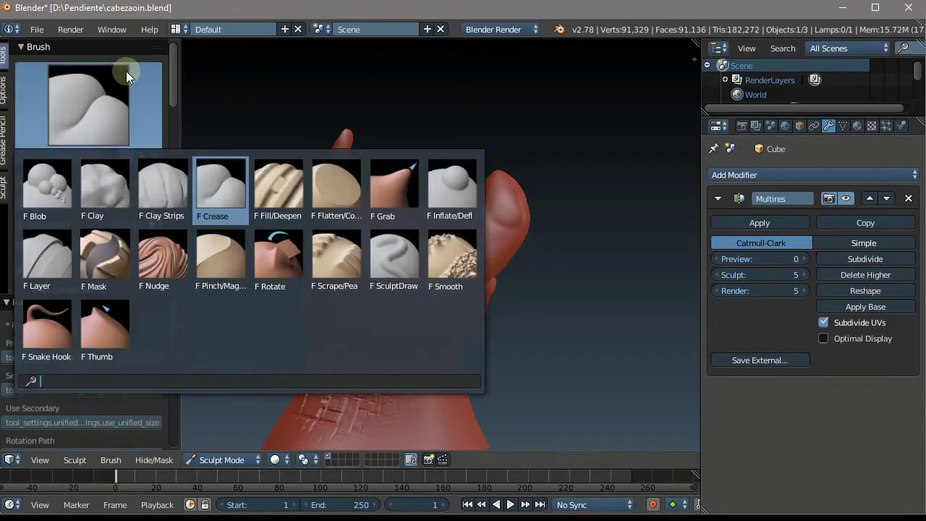
- Select the Mask brush and box-mask a trial band across the lower head and jaw
left_click(99, 291)
scroll(309, 246, "down", 2)
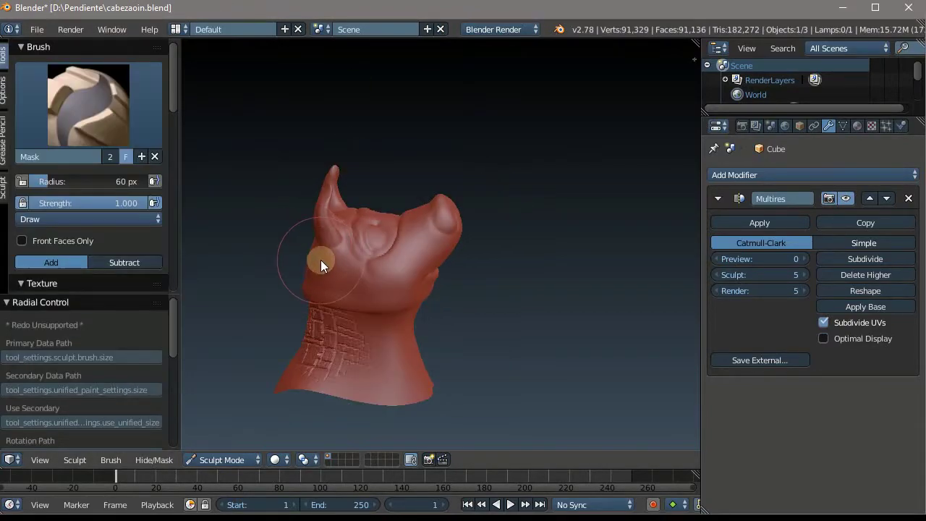
scroll(472, 265, "up", 1)
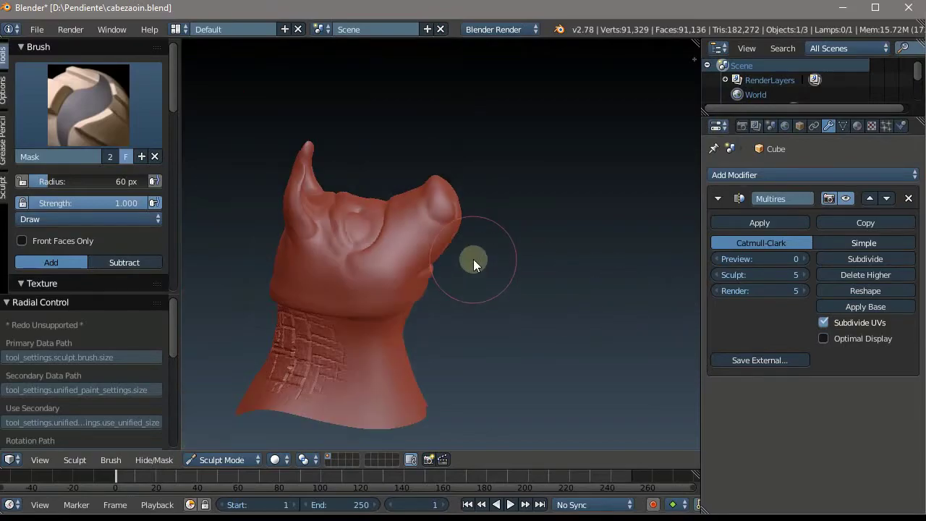
key("b")
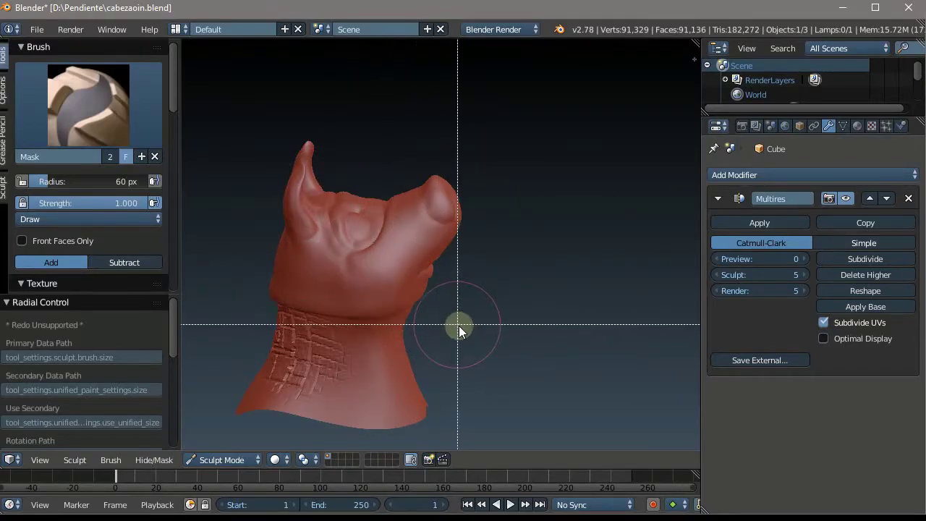
left_click_drag(447, 301, 236, 261)
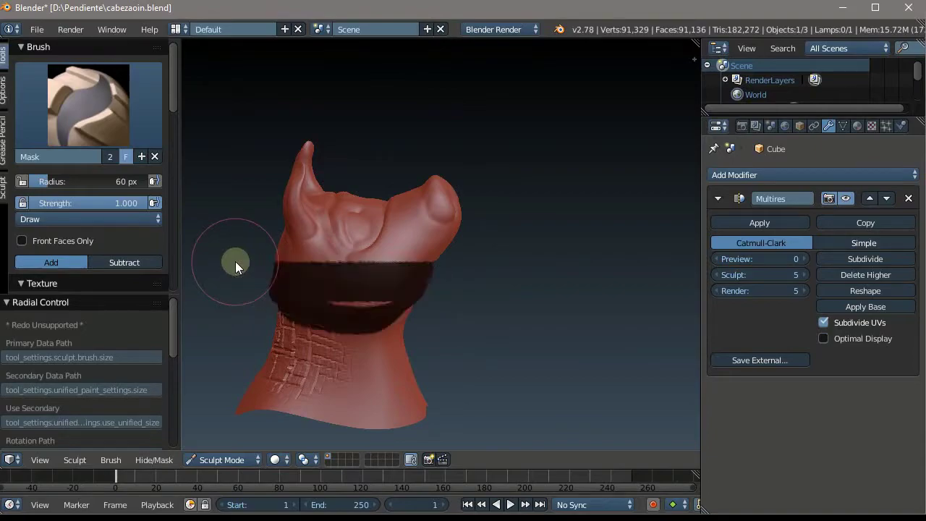
scroll(420, 252, "down", 2)
scroll(457, 262, "up", 4)
mouse_move(457, 261)
middle_mouse_down()
mouse_move(258, 246)
mouse_move(432, 253)
middle_mouse_up()
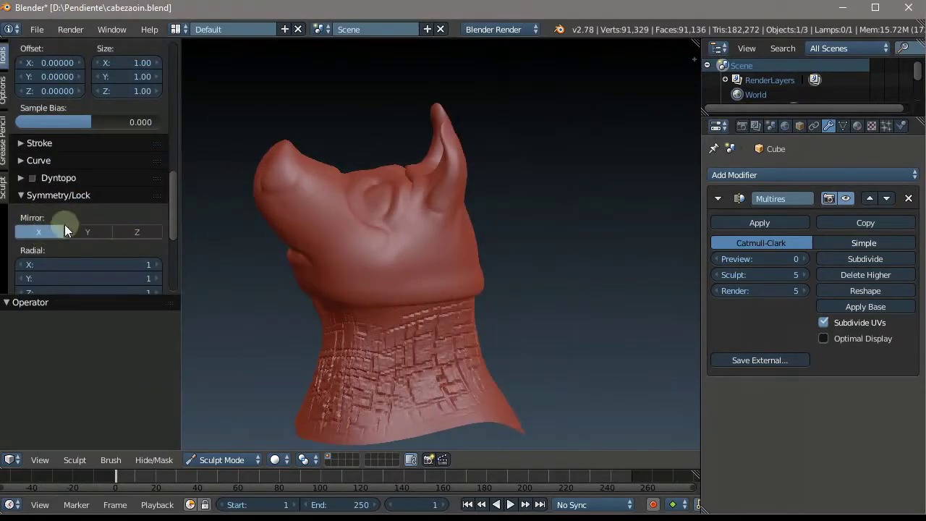
scroll(338, 208, "down", 3)
scroll(314, 220, "up", 3)
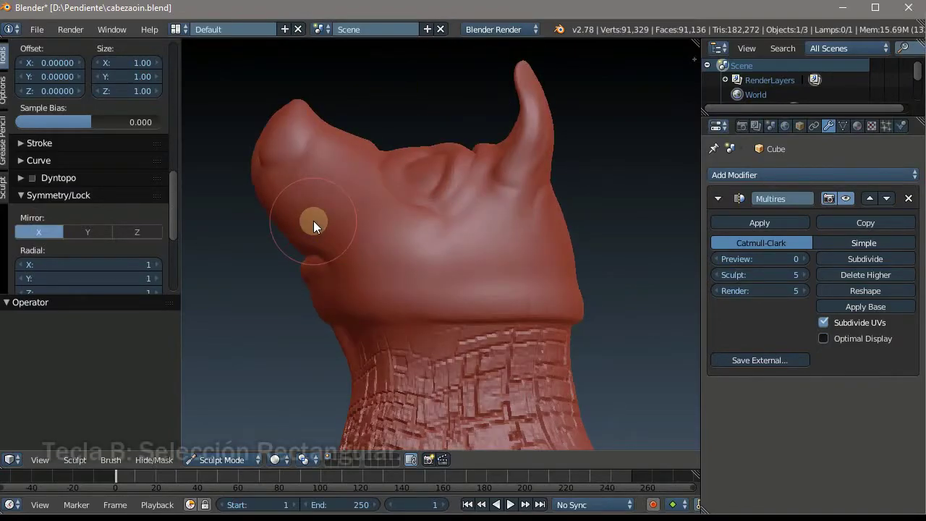
- Box-mask a rectangle over the jaw, then check the band from front and three-quarter views
key("b")
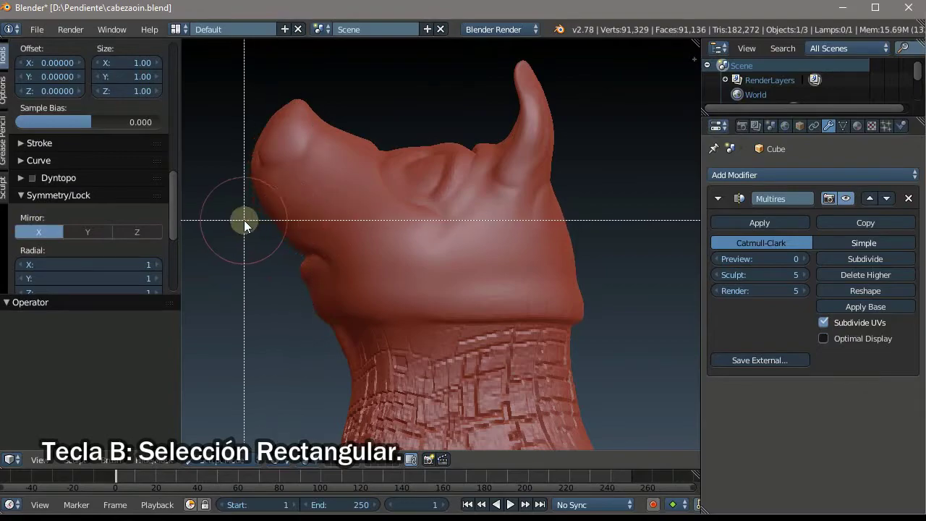
left_click_drag(244, 220, 362, 286)
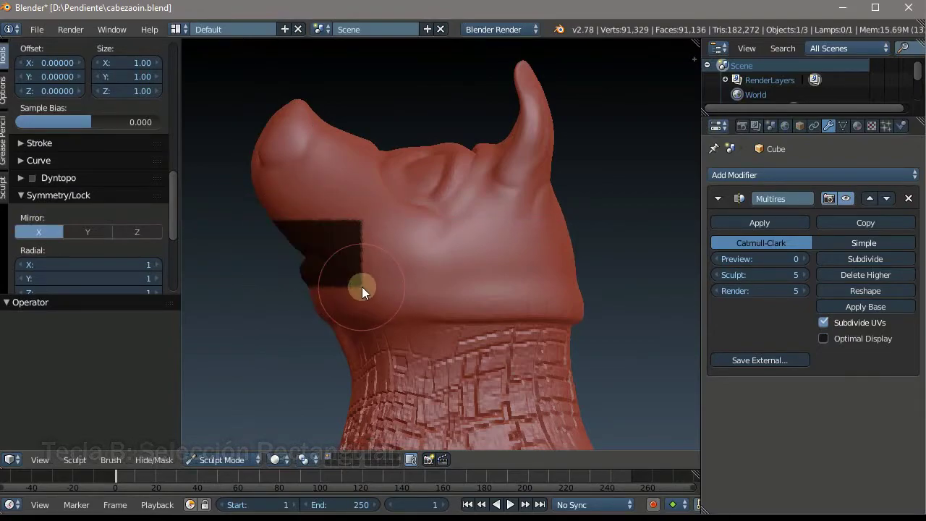
scroll(233, 288, "down", 3)
middle_click_drag(282, 241, 477, 248)
scroll(290, 232, "up", 4)
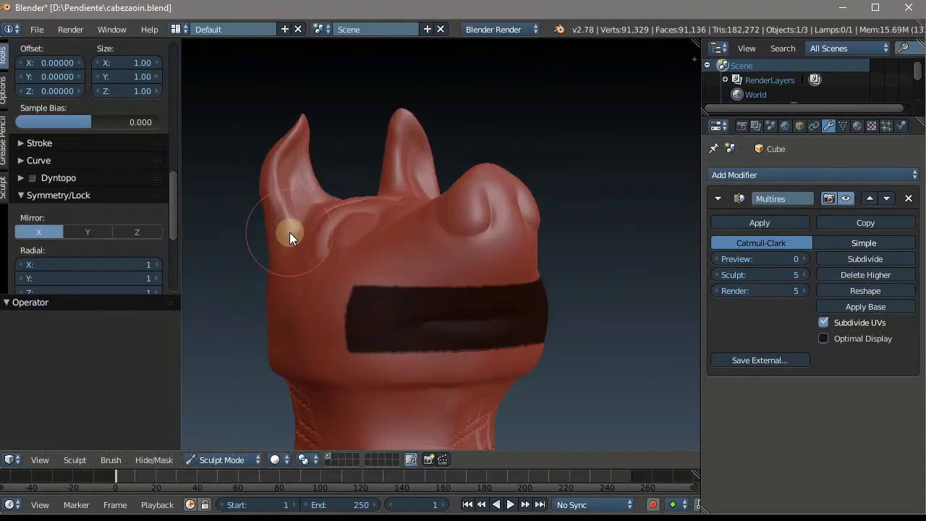
mouse_move(289, 232)
middle_mouse_down()
mouse_move(439, 258)
mouse_move(300, 254)
mouse_move(417, 261)
mouse_move(334, 262)
middle_mouse_up()
scroll(334, 262, "up", 1)
scroll(323, 289, "up", 2)
scroll(323, 264, "down", 1)
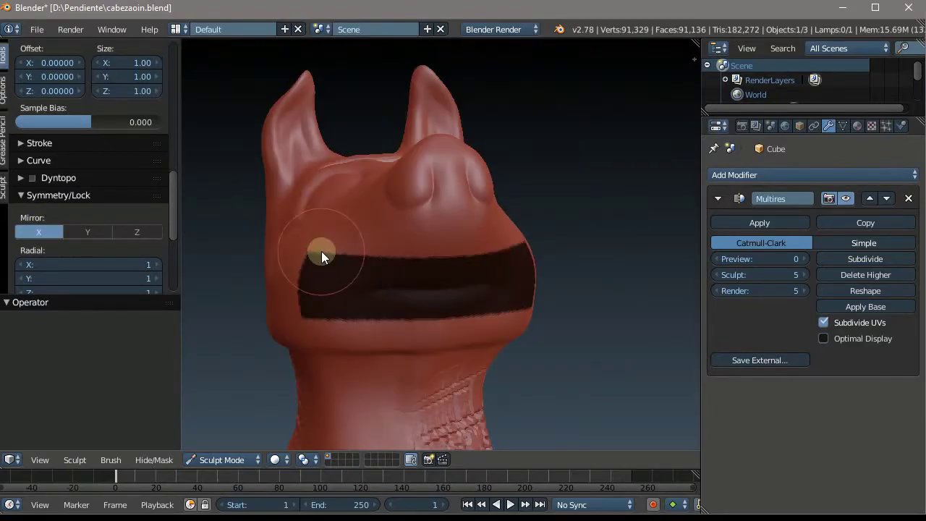
scroll(321, 256, "up", 2)
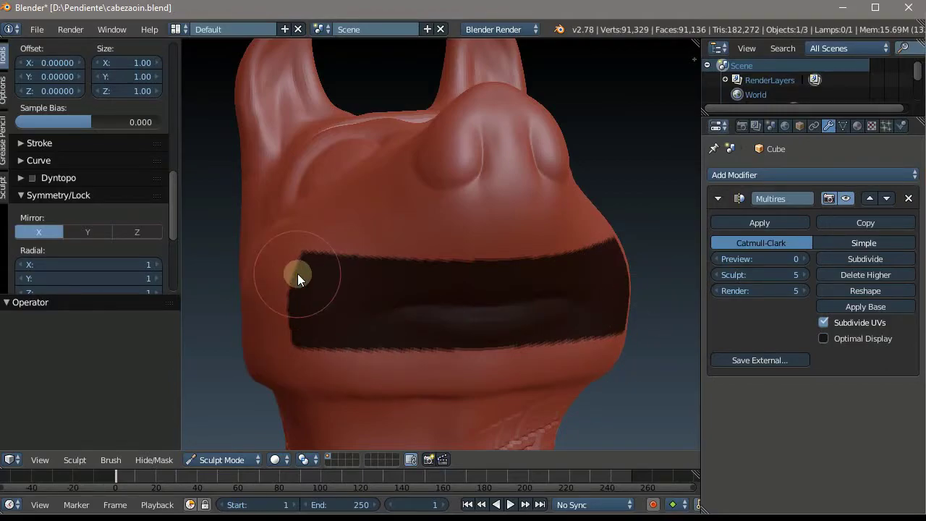
- Invert the mask so only the mouth band stays editable
key("ctrl+i")
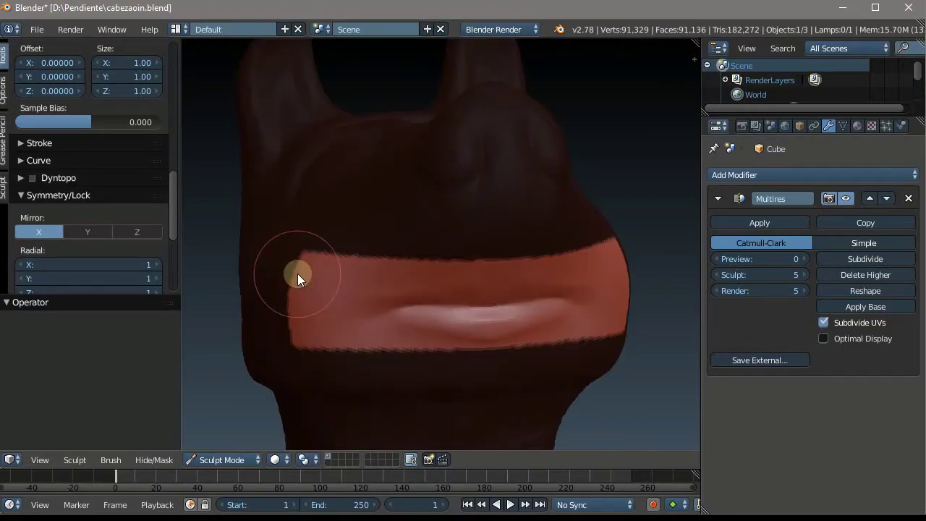
scroll(61, 87, "up", 5)
scroll(69, 122, "up", 5)
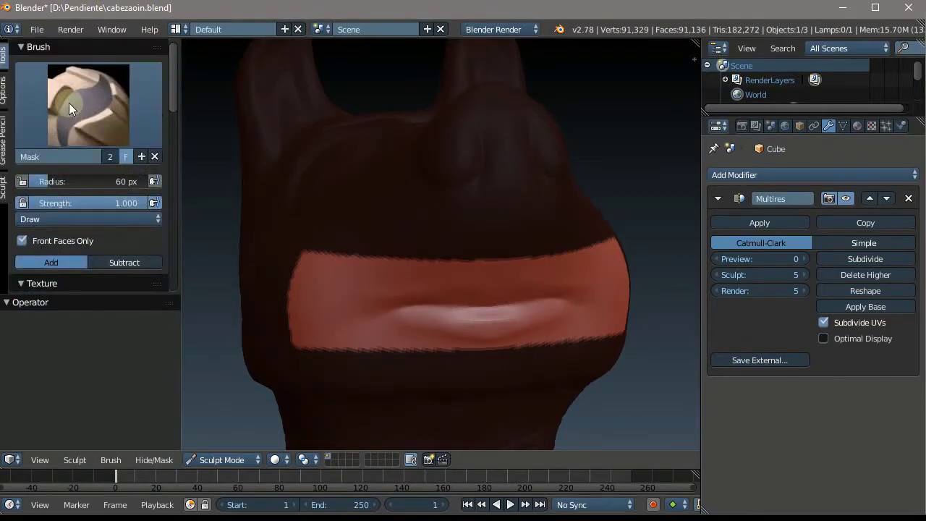
- With the Crease brush, groove the top-left and left edges of the mouth band
left_click(69, 105)
left_click(221, 186)
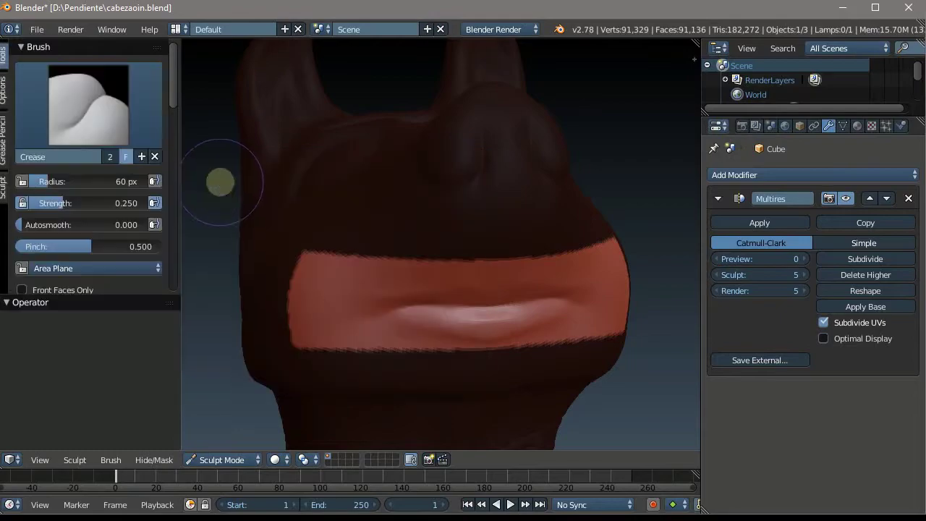
scroll(319, 260, "up", 2)
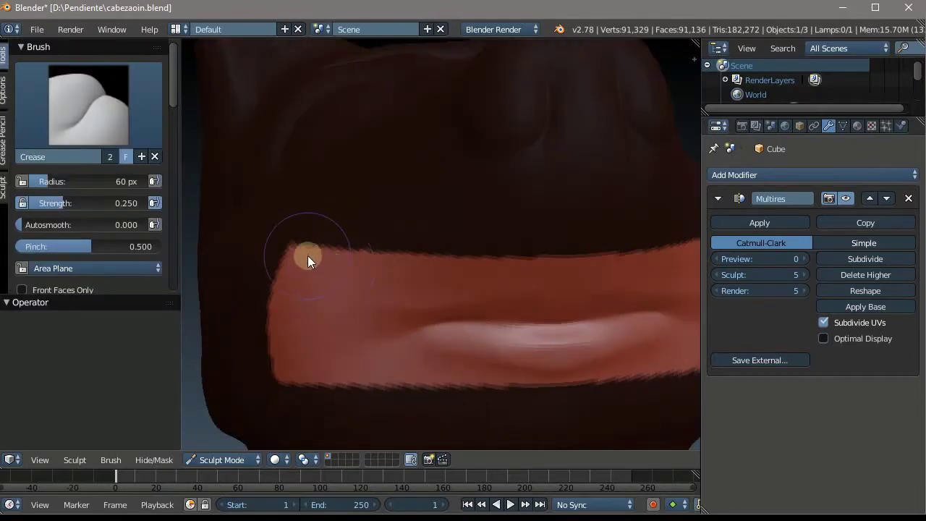
scroll(307, 259, "down", 2)
scroll(290, 304, "up", 2)
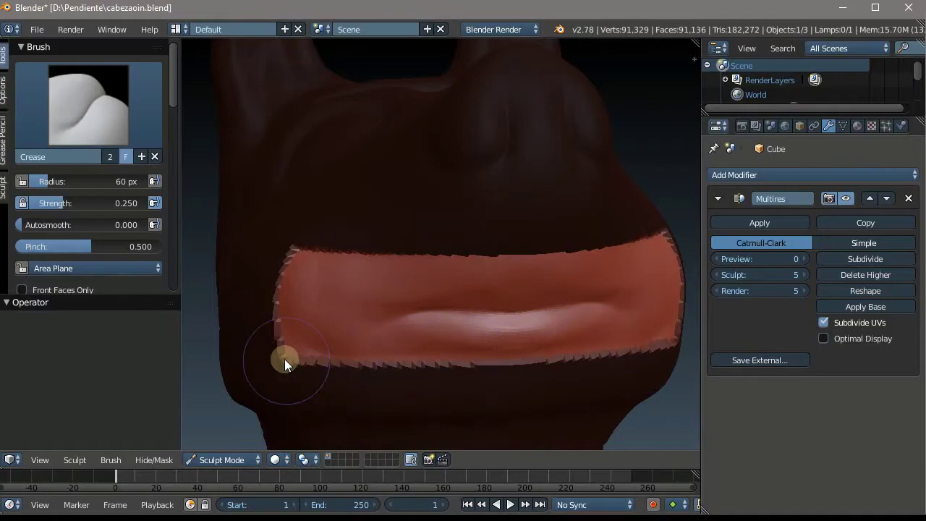
left_click_drag(335, 347, 339, 364)
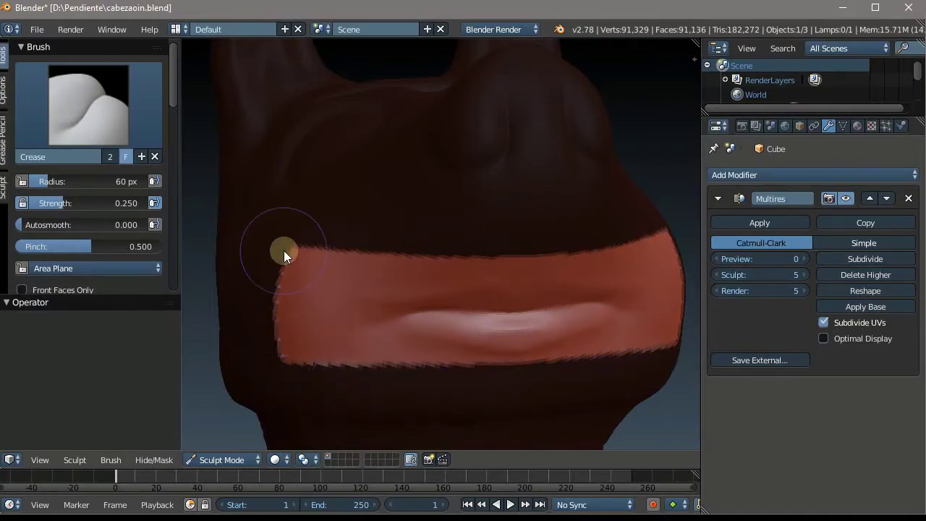
left_click_drag(270, 353, 300, 247)
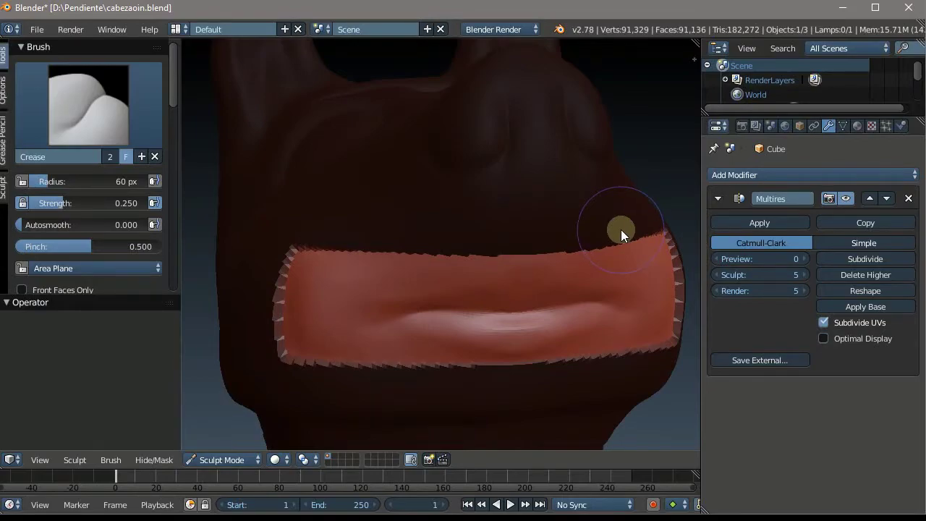
- Clear the mask from the whole head and switch to the Smooth brush
key("alt+m")
middle_click_drag(619, 233, 500, 190)
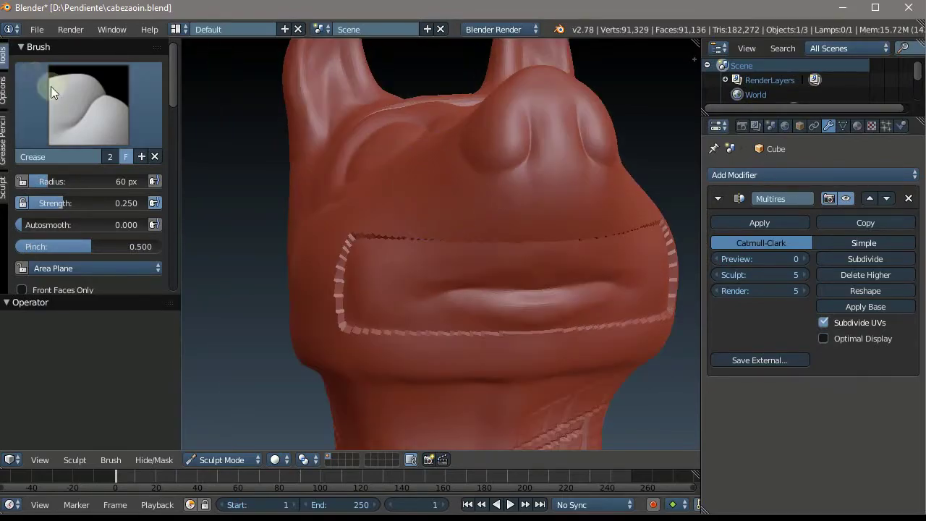
left_click(52, 88)
left_click(445, 264)
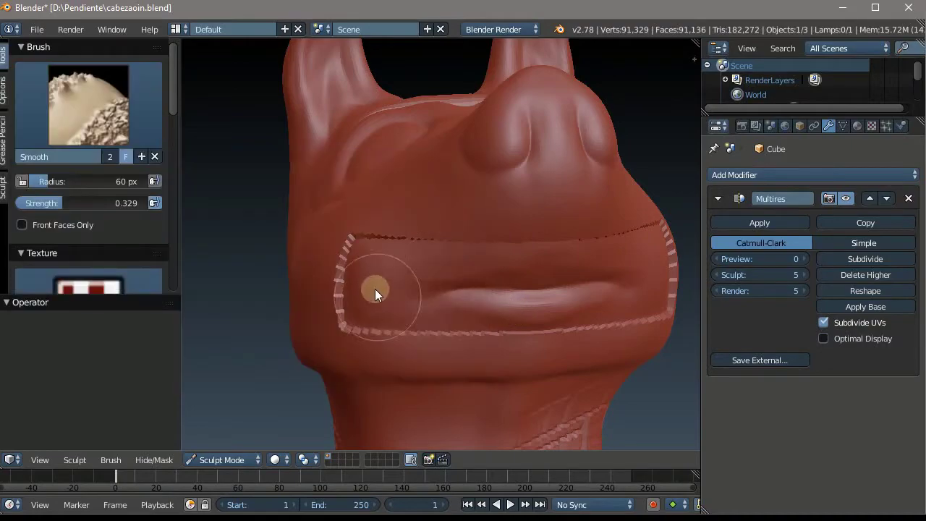
- Smooth the jagged creases at the band's left corner, below the lower lip and along the upper lip
mouse_move(374, 289)
middle_mouse_down()
mouse_move(370, 221)
mouse_move(345, 231)
middle_mouse_up()
scroll(346, 242, "up", 3)
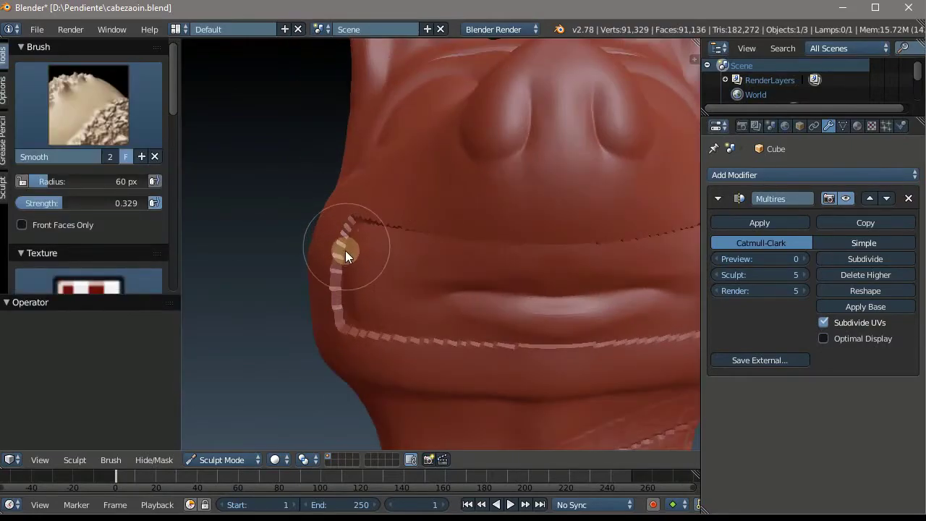
scroll(346, 251, "up", 1)
mouse_move(352, 216)
left_mouse_down()
mouse_move(321, 300)
mouse_move(390, 384)
left_mouse_up()
middle_click_drag(390, 383, 331, 264)
scroll(331, 265, "up", 3)
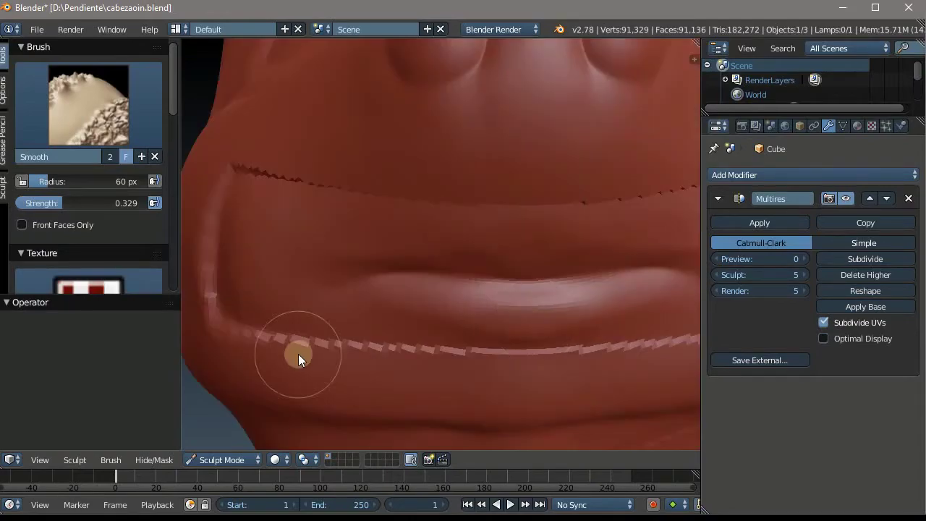
left_click_drag(260, 342, 441, 332)
middle_click_drag(440, 332, 330, 270)
scroll(330, 270, "down", 2)
scroll(324, 246, "up", 3)
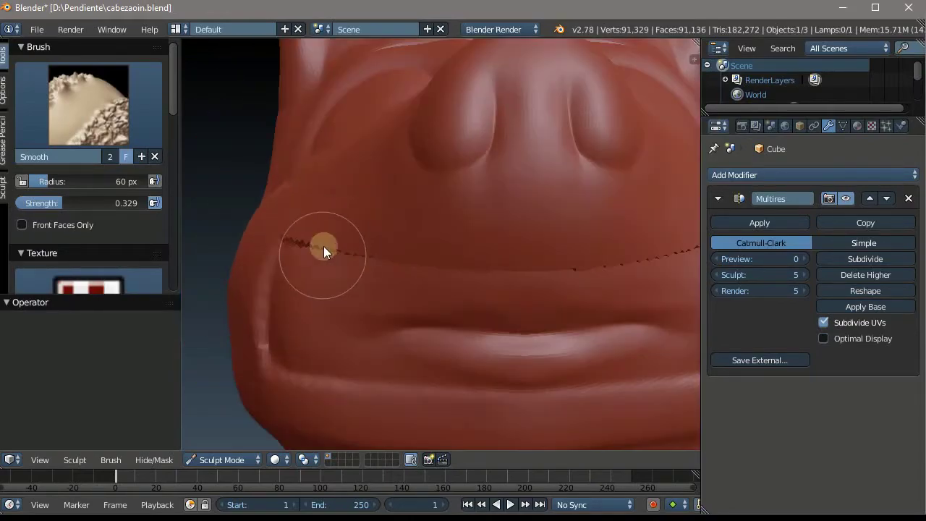
scroll(323, 246, "down", 1)
mouse_move(264, 258)
left_mouse_down()
mouse_move(346, 239)
mouse_move(539, 230)
mouse_move(474, 229)
left_mouse_up()
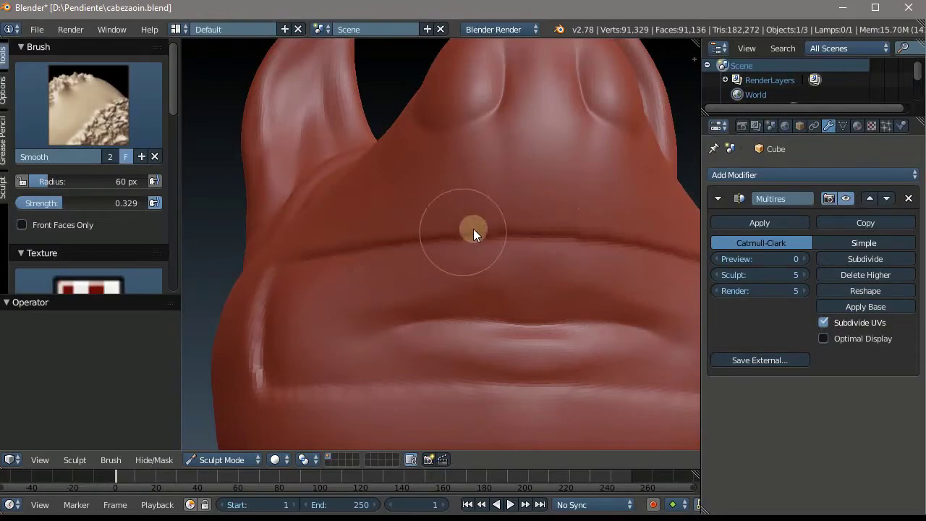
- Zoom and orbit to a three-quarter side view to inspect the smoothed mouth outline
scroll(246, 257, "down", 3)
scroll(254, 234, "up", 2)
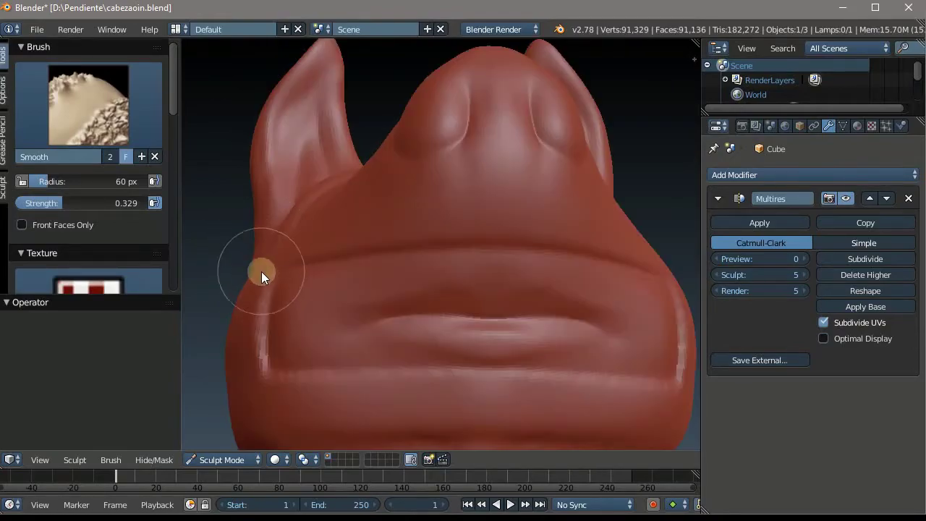
scroll(256, 304, "down", 1)
scroll(391, 326, "up", 3)
scroll(475, 356, "up", 1)
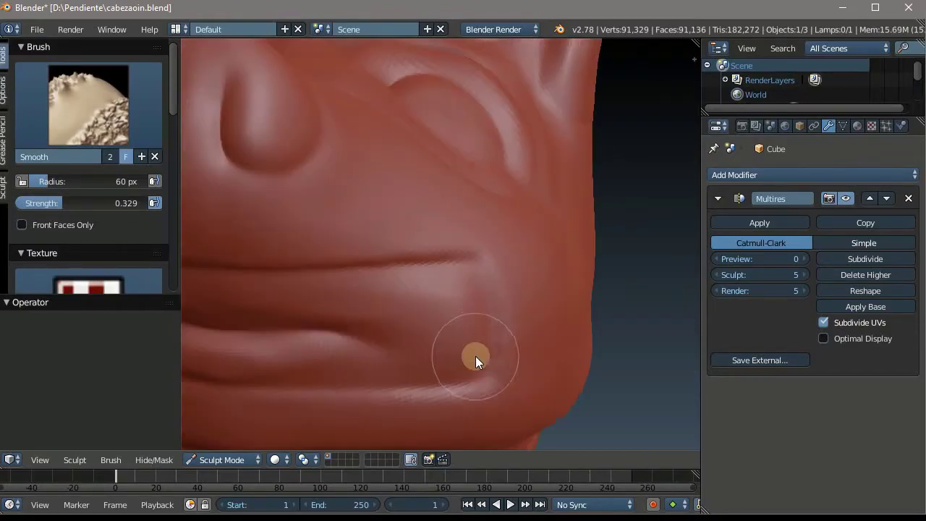
scroll(363, 311, "down", 3)
scroll(363, 310, "up", 3)
scroll(420, 280, "down", 3)
scroll(471, 326, "down", 1)
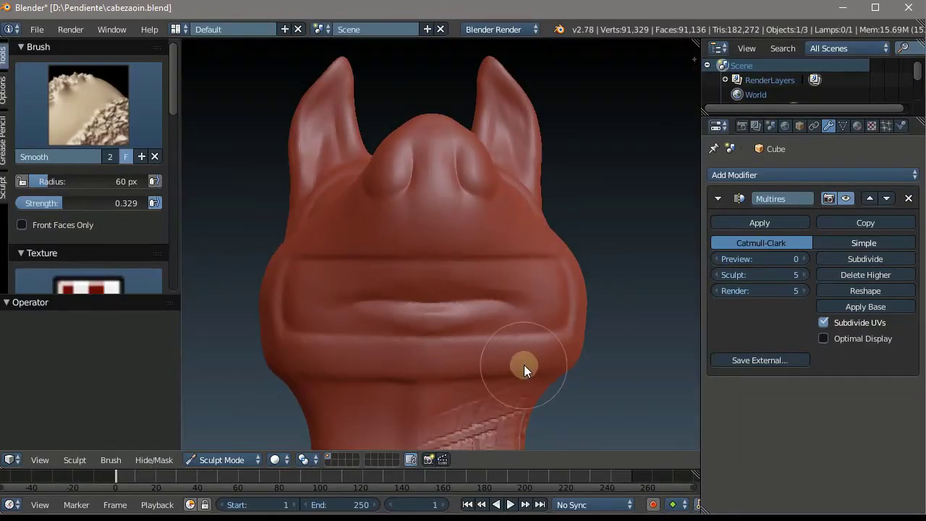
scroll(524, 365, "up", 4)
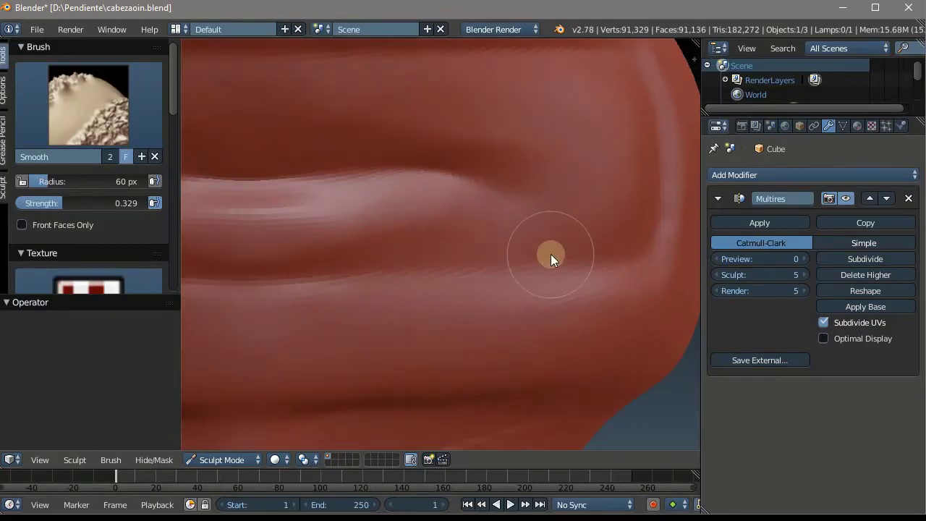
scroll(329, 294, "down", 3)
scroll(513, 270, "up", 3)
scroll(406, 221, "down", 3)
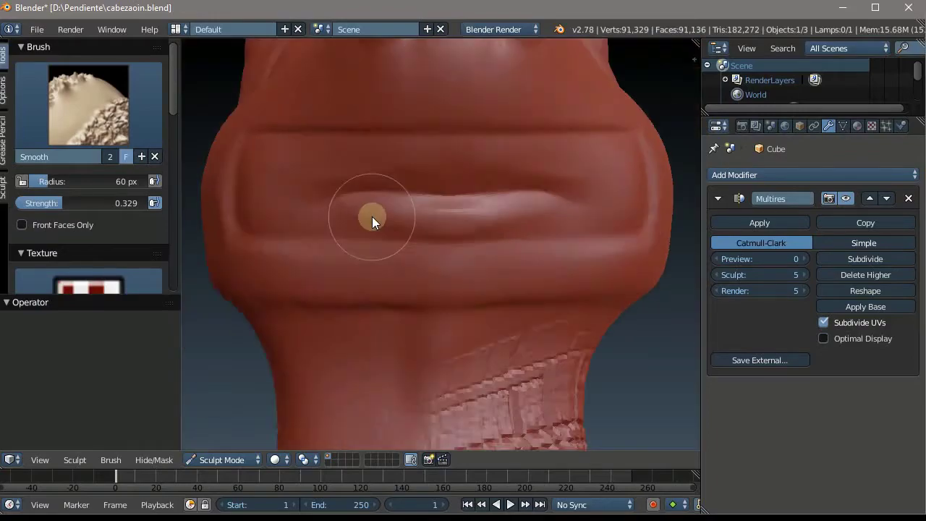
scroll(372, 217, "down", 2)
scroll(309, 175, "up", 2)
scroll(271, 166, "up", 3)
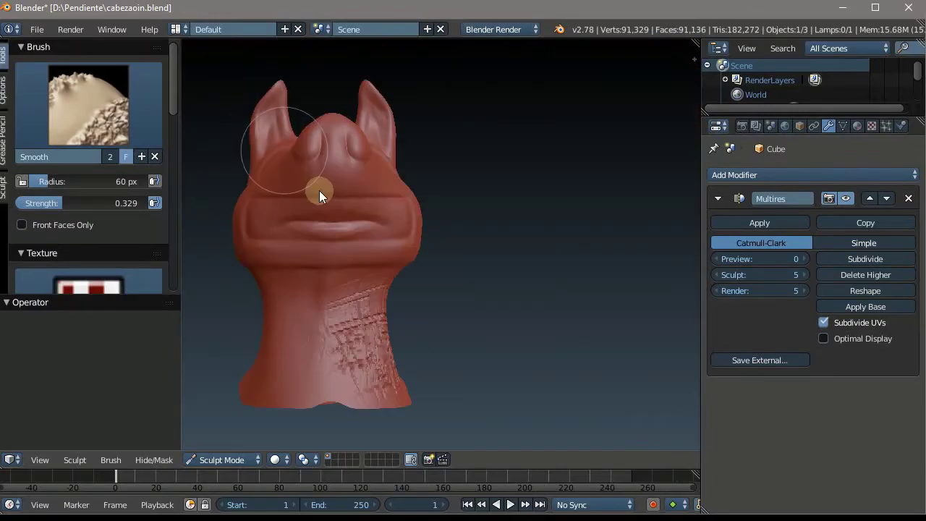
mouse_move(319, 191)
middle_mouse_down()
mouse_move(473, 299)
mouse_move(320, 223)
mouse_move(424, 237)
middle_mouse_up()
scroll(414, 320, "down", 3)
scroll(445, 283, "up", 4)
scroll(444, 282, "up", 3)
scroll(320, 223, "down", 4)
scroll(319, 232, "up", 4)
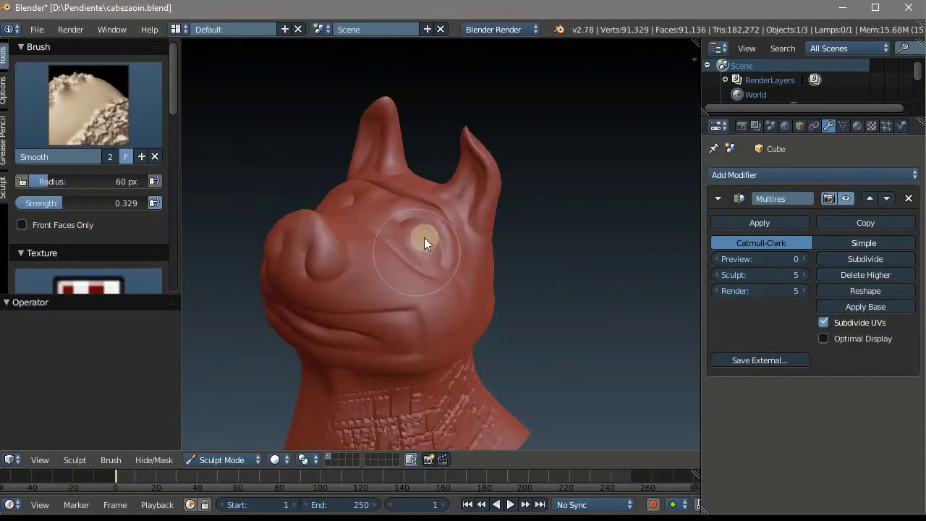
scroll(424, 237, "up", 4)
scroll(493, 220, "down", 4)
scroll(437, 235, "up", 4)
scroll(355, 204, "down", 4)
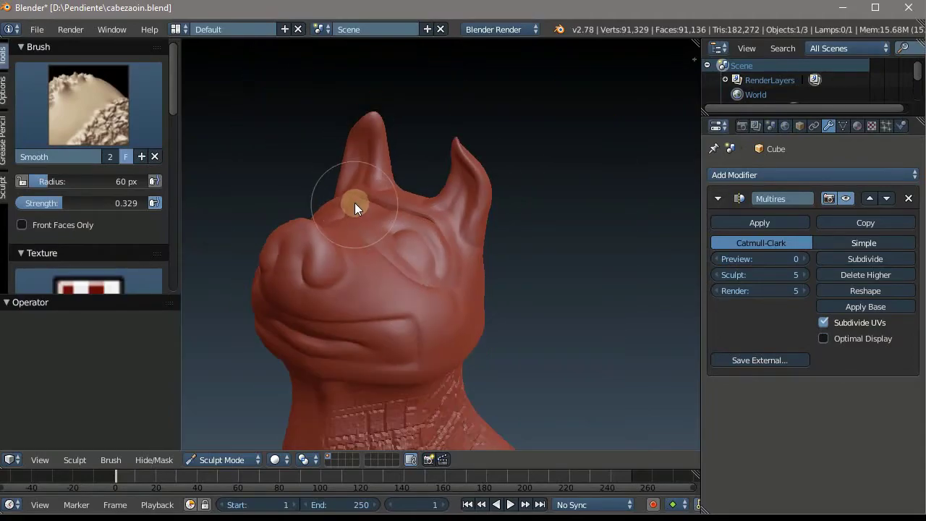
scroll(380, 128, "up", 4)
scroll(379, 129, "down", 4)
scroll(355, 243, "up", 4)
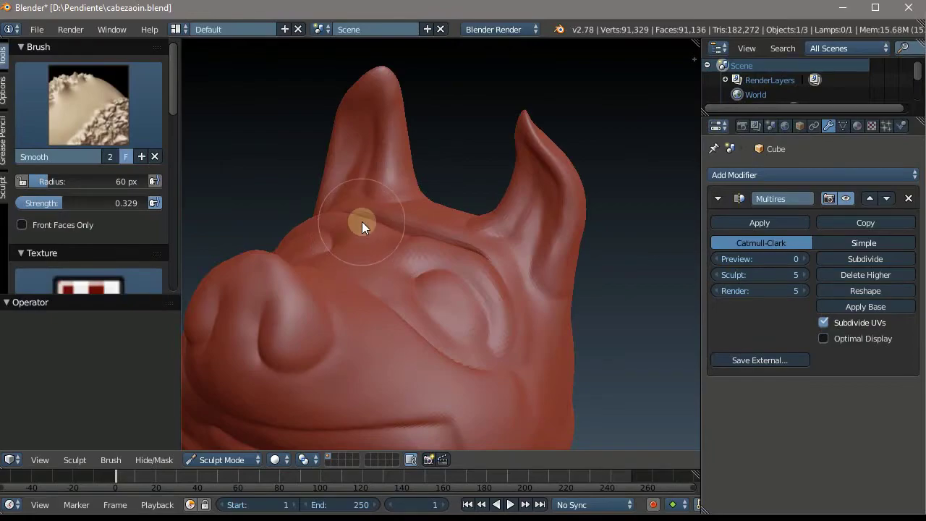
scroll(362, 222, "down", 3)
left_click(161, 465)
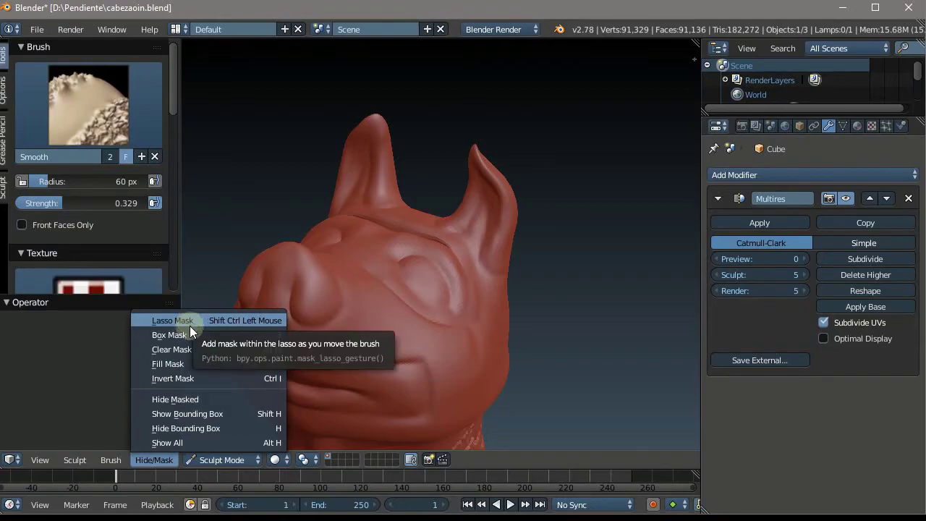
scroll(435, 246, "down", 3)
scroll(434, 246, "up", 3)
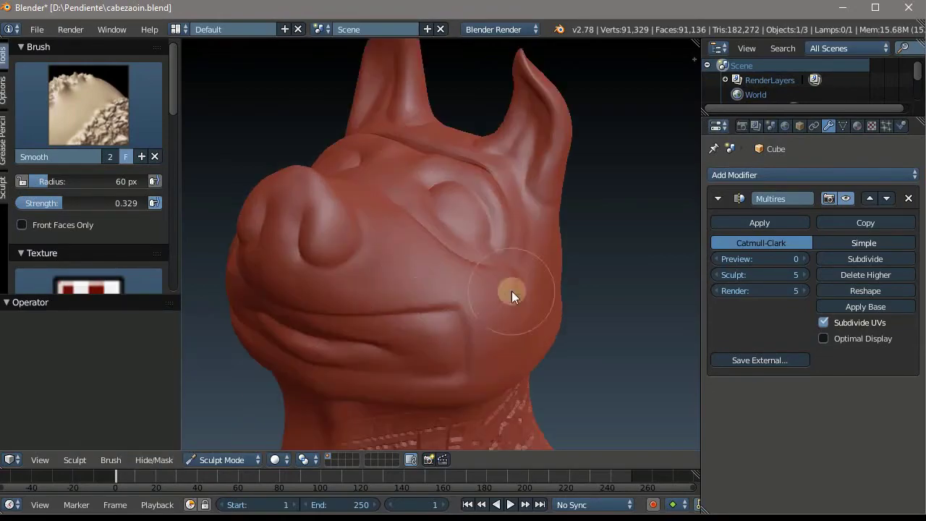
middle_click_drag(512, 291, 427, 281)
scroll(427, 281, "down", 4)
scroll(428, 277, "up", 2)
scroll(428, 277, "down", 2)
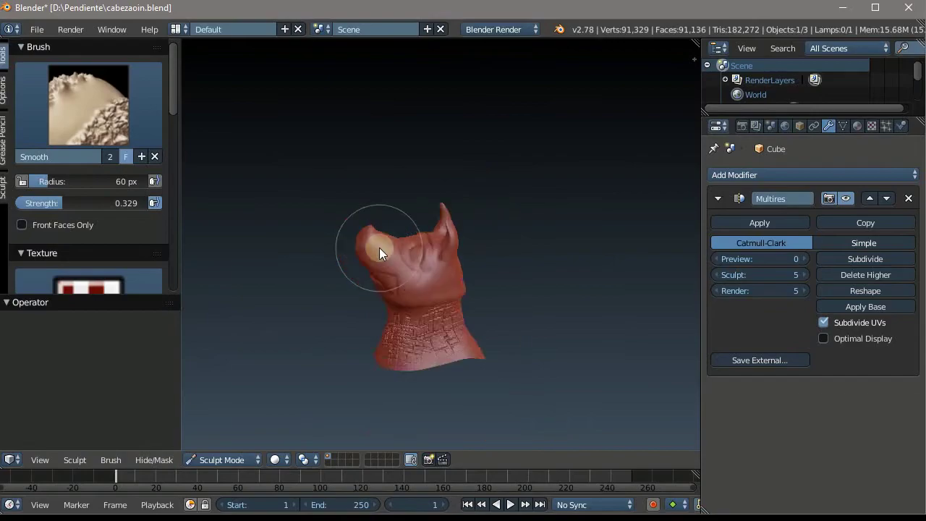
scroll(383, 249, "up", 3)
scroll(420, 246, "down", 3)
scroll(380, 215, "up", 2)
scroll(384, 250, "up", 1)
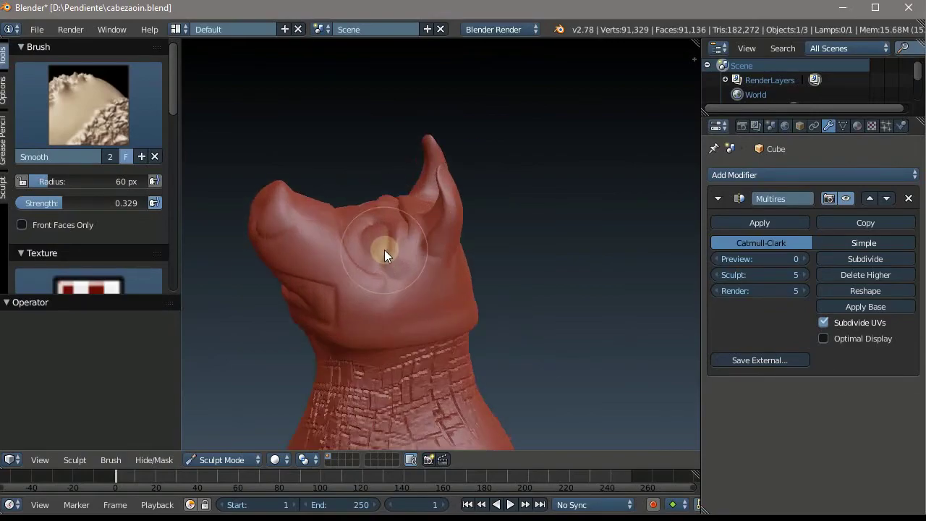
scroll(384, 249, "up", 2)
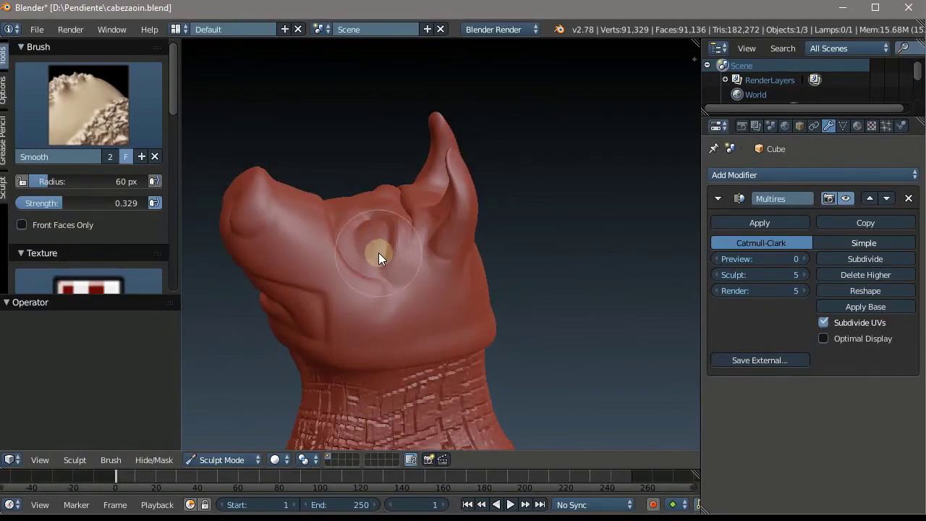
mouse_move(378, 257)
middle_mouse_down()
mouse_move(355, 299)
mouse_move(428, 268)
mouse_move(371, 286)
mouse_move(440, 285)
middle_mouse_up()
scroll(368, 254, "down", 3)
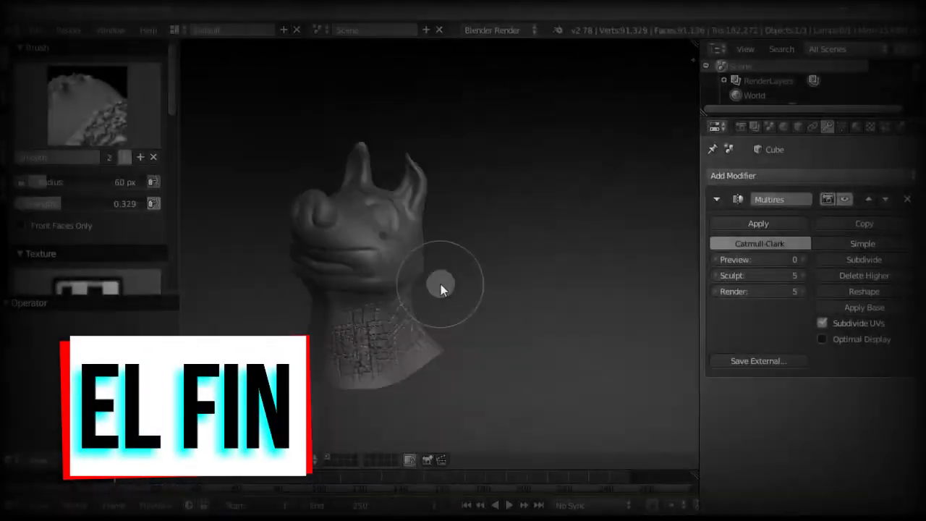
scroll(346, 277, "down", 3)
scroll(336, 292, "up", 5)
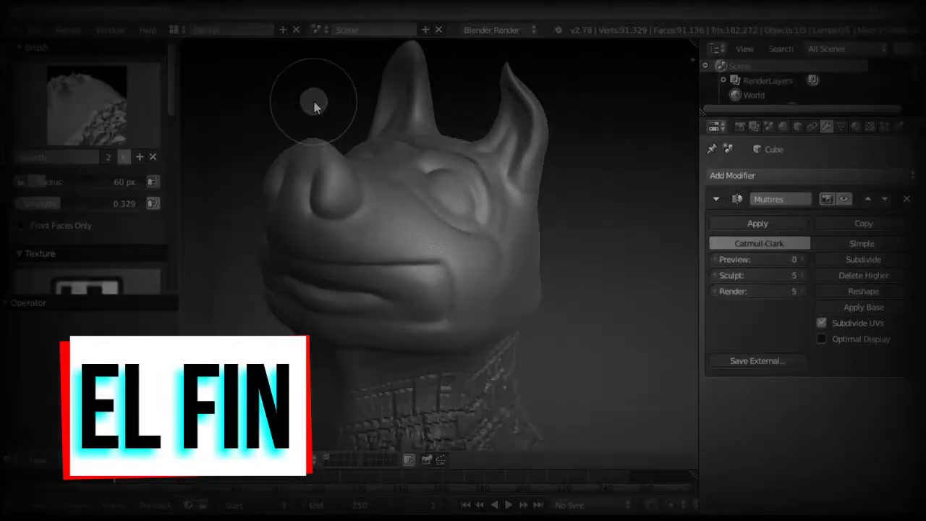
scroll(314, 99, "down", 3)
mouse_move(314, 99)
middle_mouse_down()
mouse_move(221, 169)
mouse_move(351, 186)
mouse_move(274, 135)
mouse_move(403, 236)
middle_mouse_up()
scroll(274, 134, "down", 2)
scroll(403, 236, "up", 3)
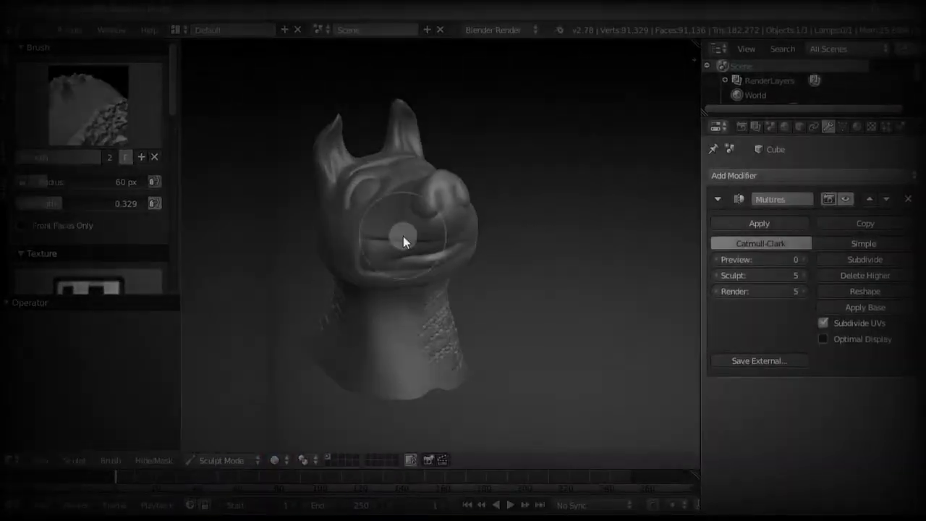
scroll(399, 263, "up", 2)
scroll(399, 264, "up", 2)
scroll(596, 420, "up", 2)
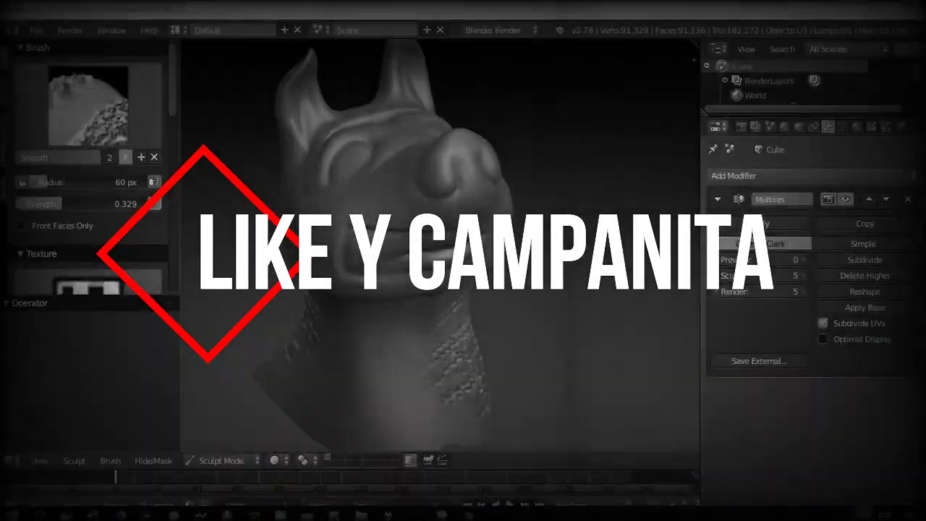
left_click(834, 498)
right_click(835, 495)
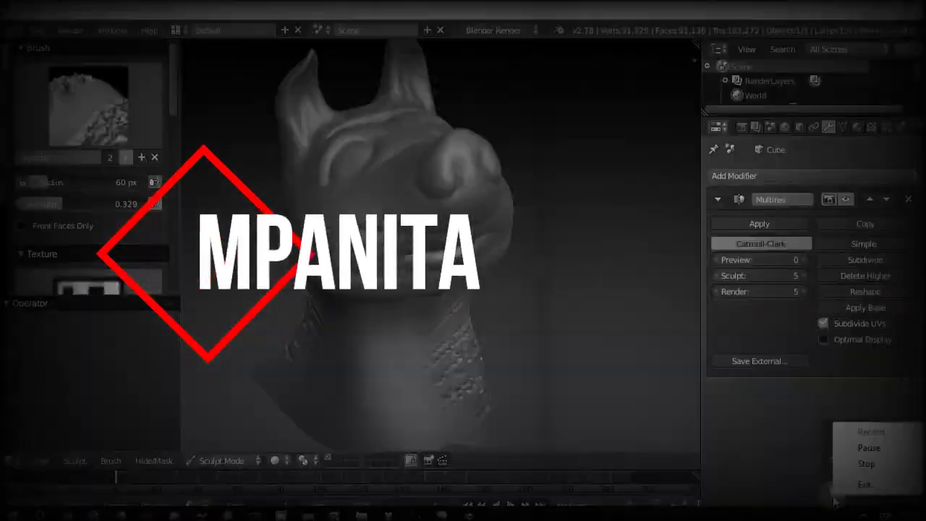